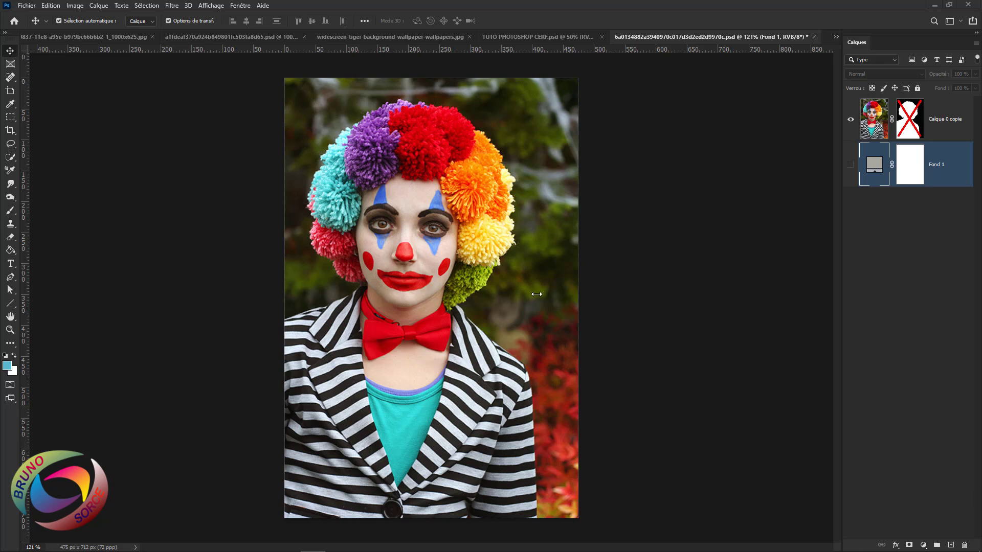
# Open the Découvrir window from its home page and browse the Tutoriels pratiques list
pyautogui.click(933, 21)
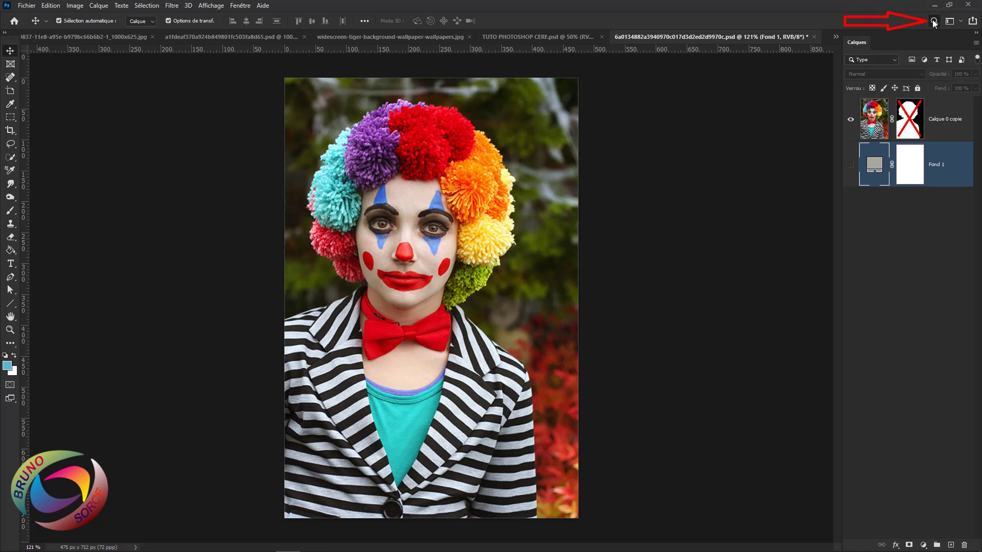
pyautogui.moveTo(659, 156); pyautogui.dragTo(601, 103)
pyautogui.click(756, 121)
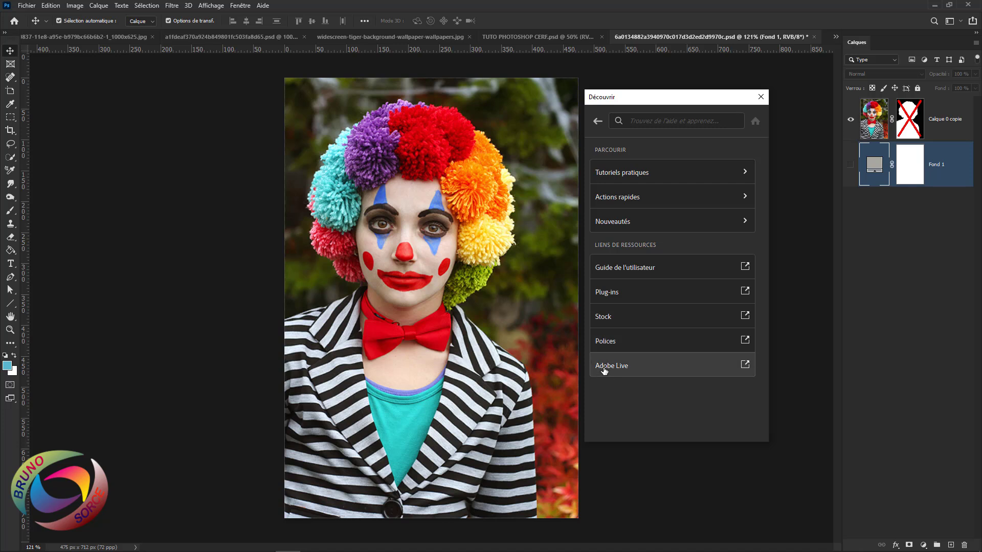
pyautogui.click(627, 174)
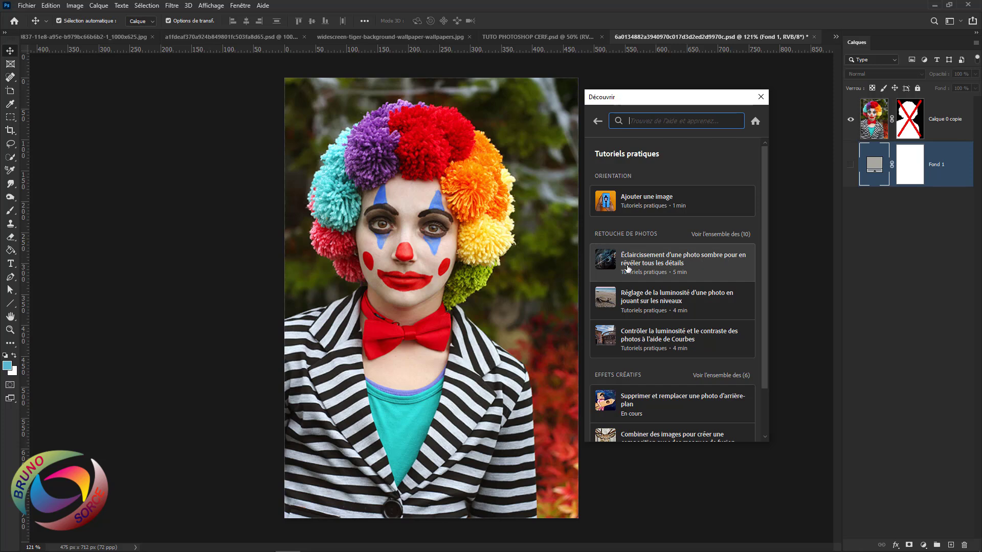
pyautogui.scroll(-1, 668, 270)
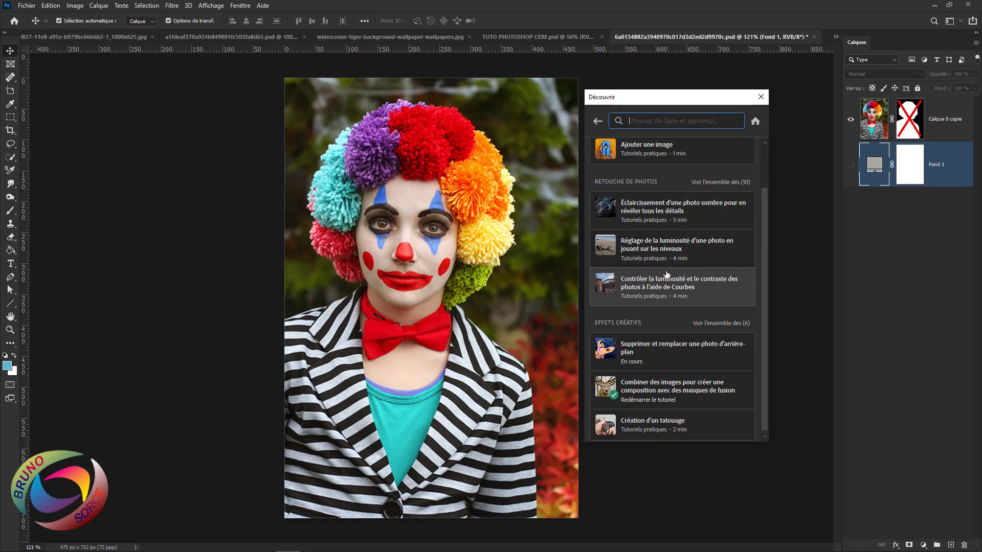
pyautogui.scroll(1, 656, 361)
pyautogui.scroll(-1, 657, 308)
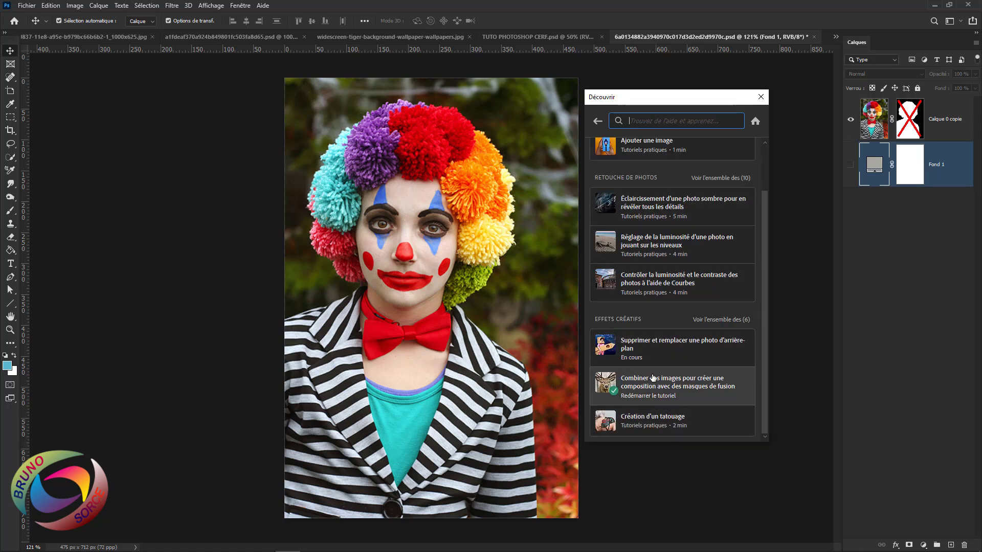
# Display the stag composite TUTO PHOTOSHOP CERF.psd and move the Découvrir window clear of the picture
pyautogui.click(514, 37)
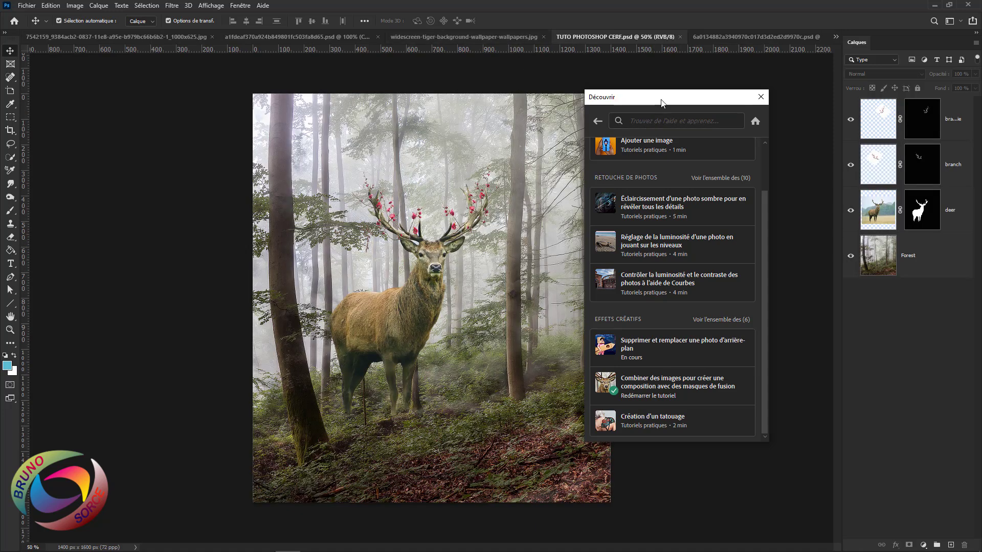
pyautogui.moveTo(658, 99); pyautogui.dragTo(702, 101)
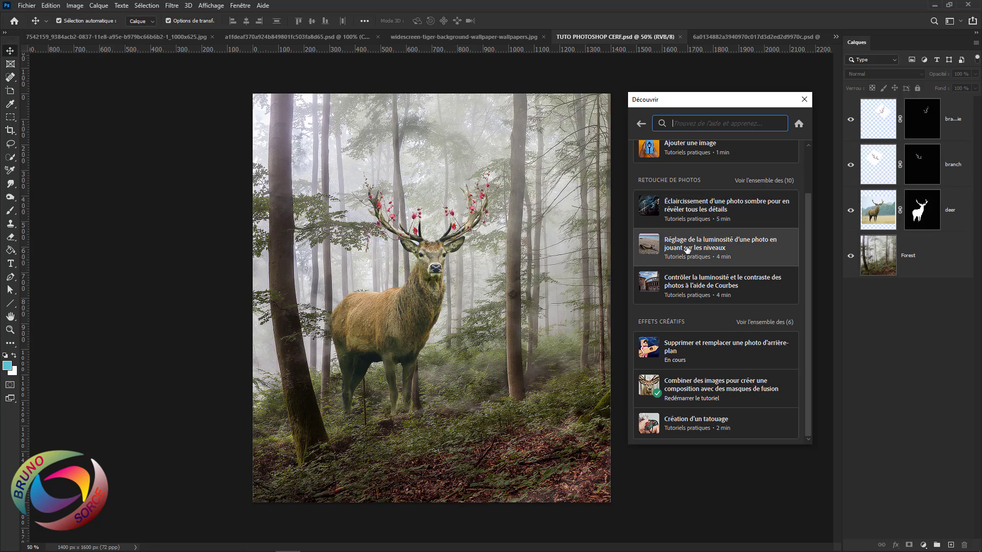
# Return to the Découvrir home page and open the Actions rapides list
pyautogui.scroll(2, 697, 244)
pyautogui.click(641, 123)
pyautogui.click(654, 257)
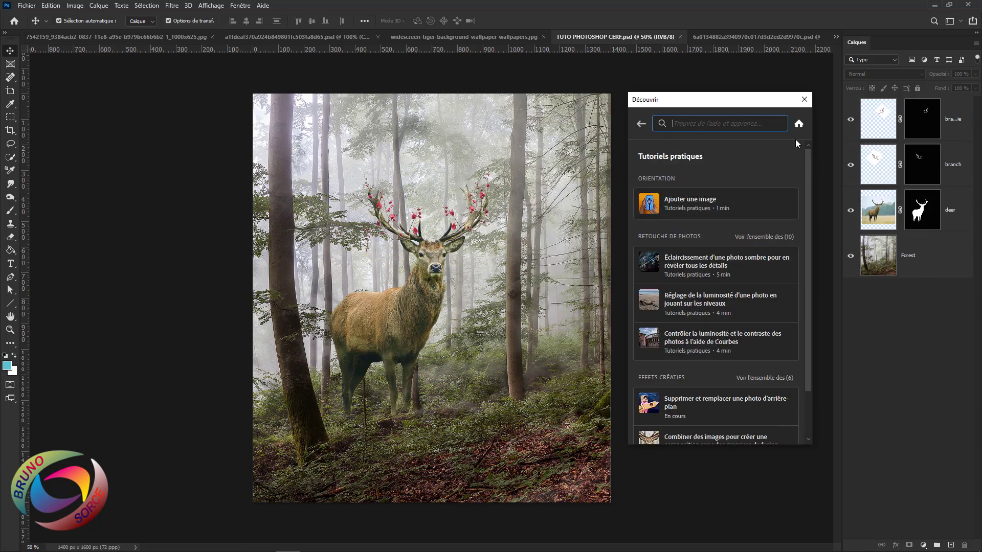
pyautogui.click(798, 126)
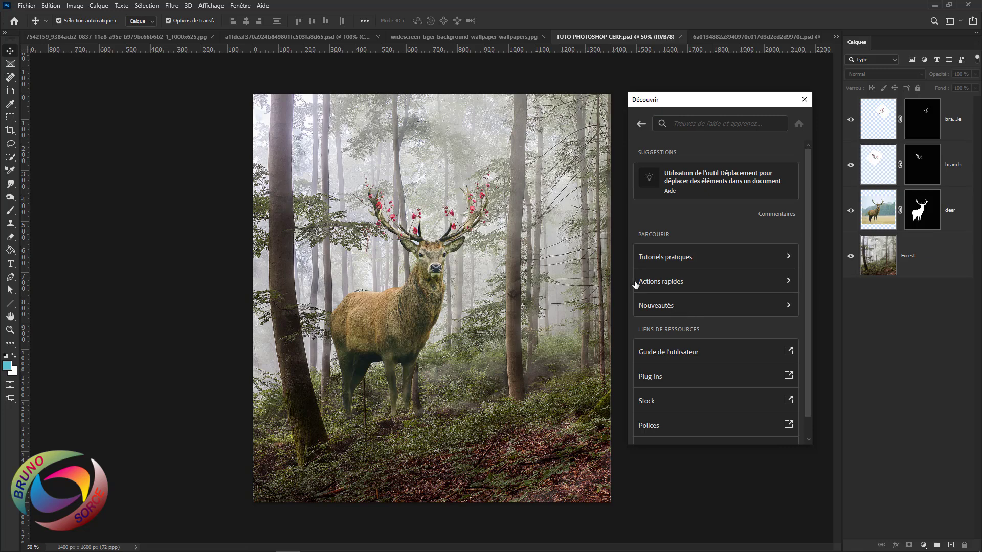
pyautogui.click(668, 282)
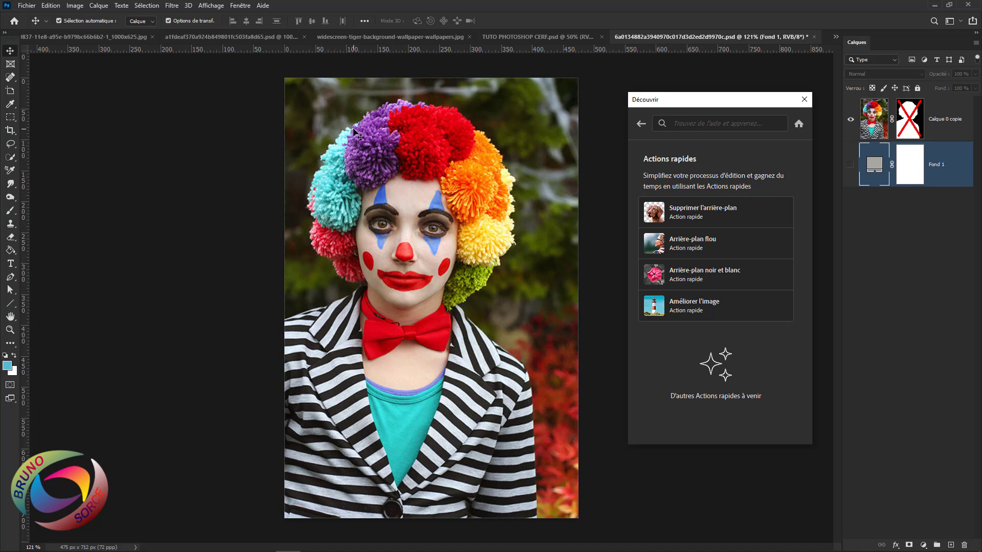
# In the clown document, show the Fond 1 layer and delete the re-enabled layer mask from Calque 0 copie
pyautogui.keyDown('shift'); pyautogui.click(907, 124); pyautogui.keyUp('shift')
pyautogui.click(850, 164)
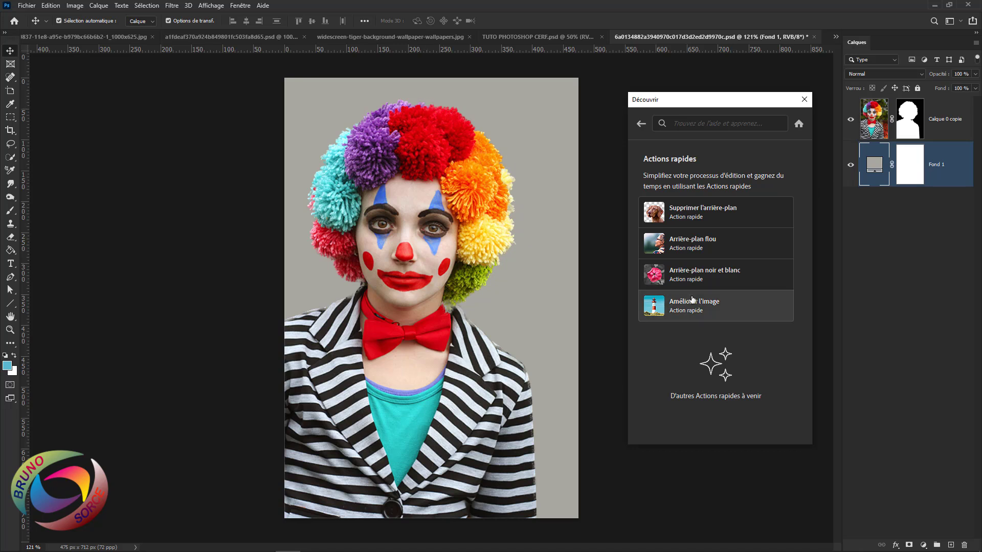
pyautogui.rightClick(904, 123)
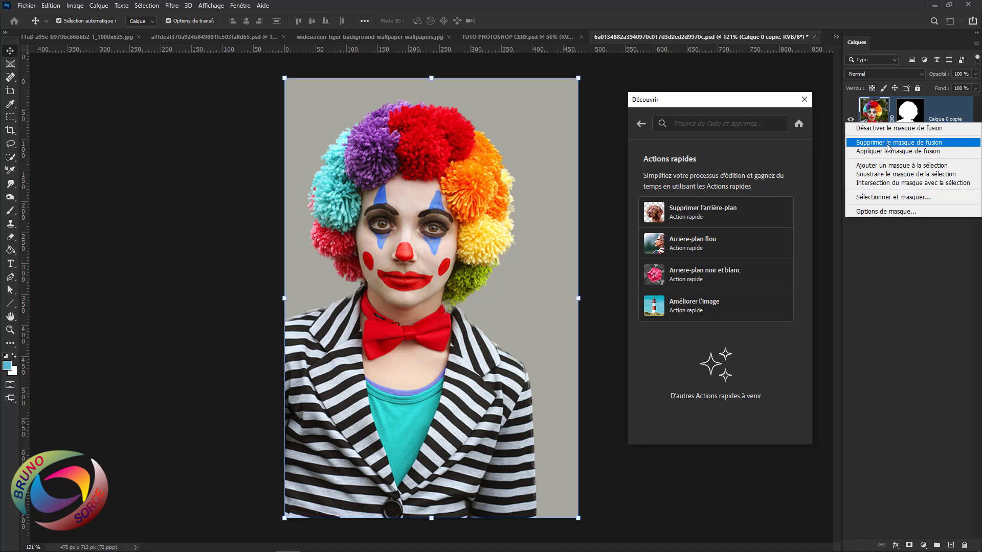
pyautogui.click(888, 144)
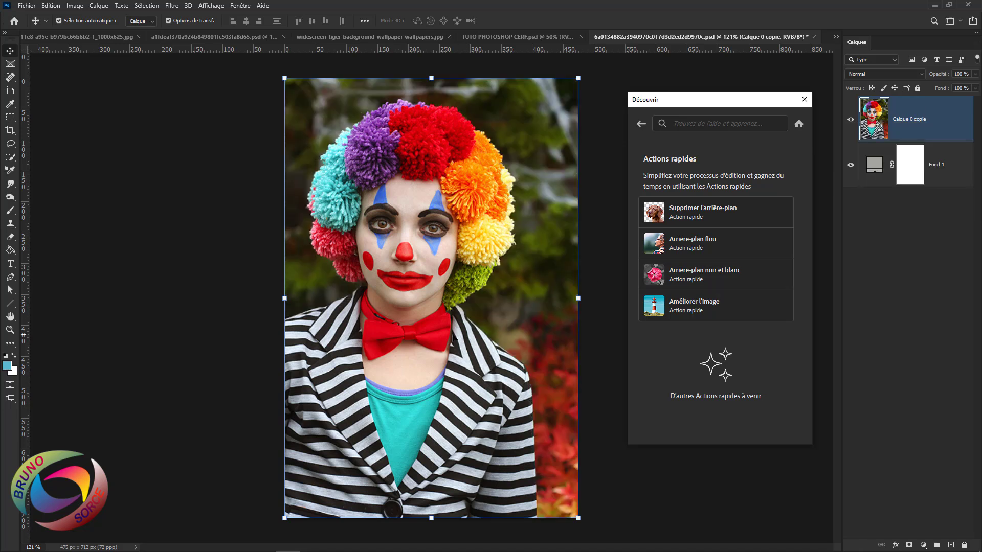
# Apply the Supprimer l'arrière-plan quick action to Calque 0 copie and check the cutout with Fond 1 hidden and shown
pyautogui.click(799, 123)
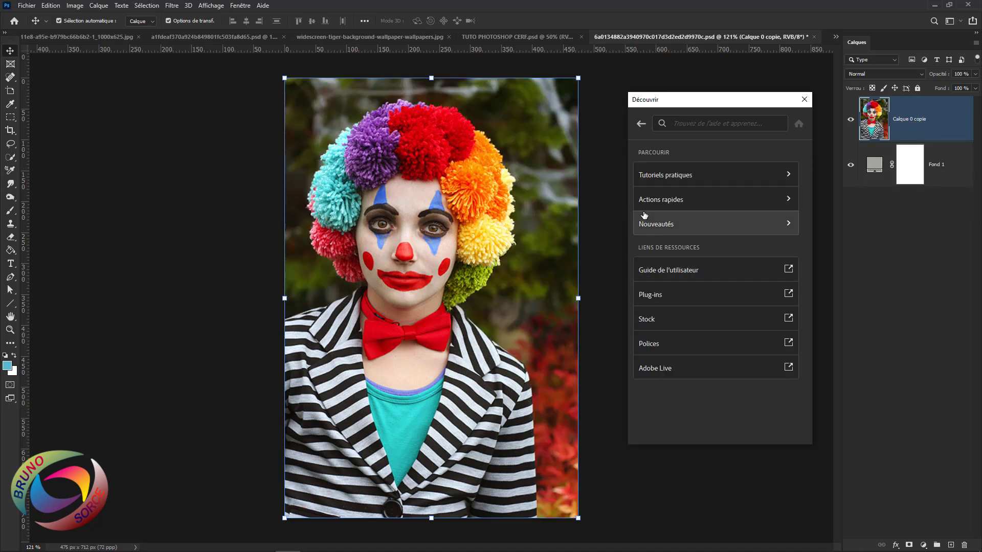
pyautogui.click(657, 202)
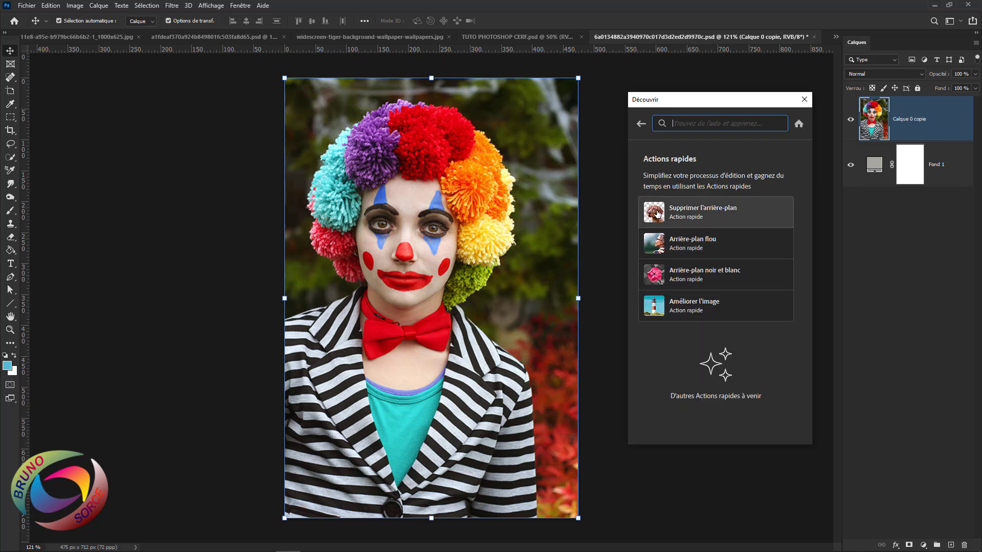
pyautogui.click(675, 215)
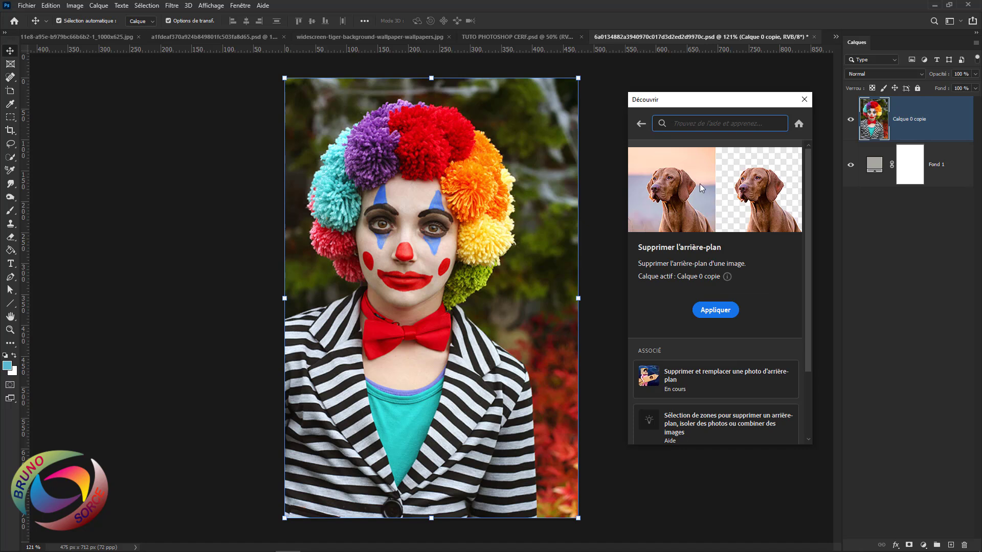
pyautogui.click(715, 310)
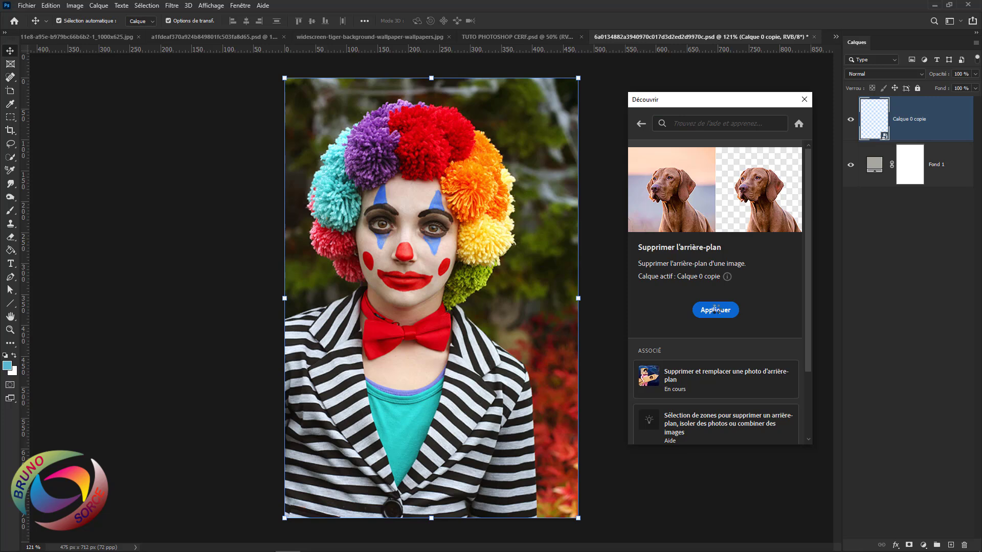
pyautogui.click(851, 168)
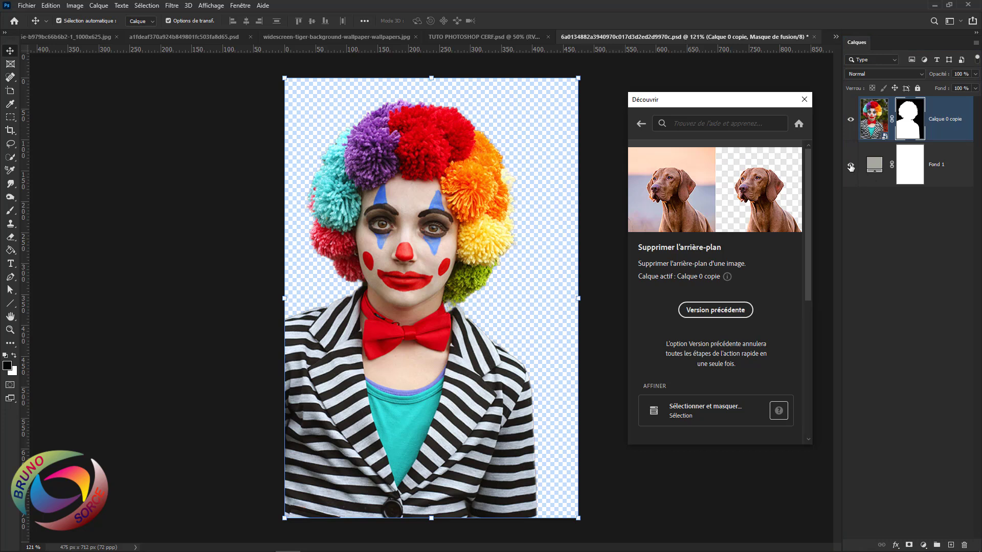
pyautogui.click(851, 166)
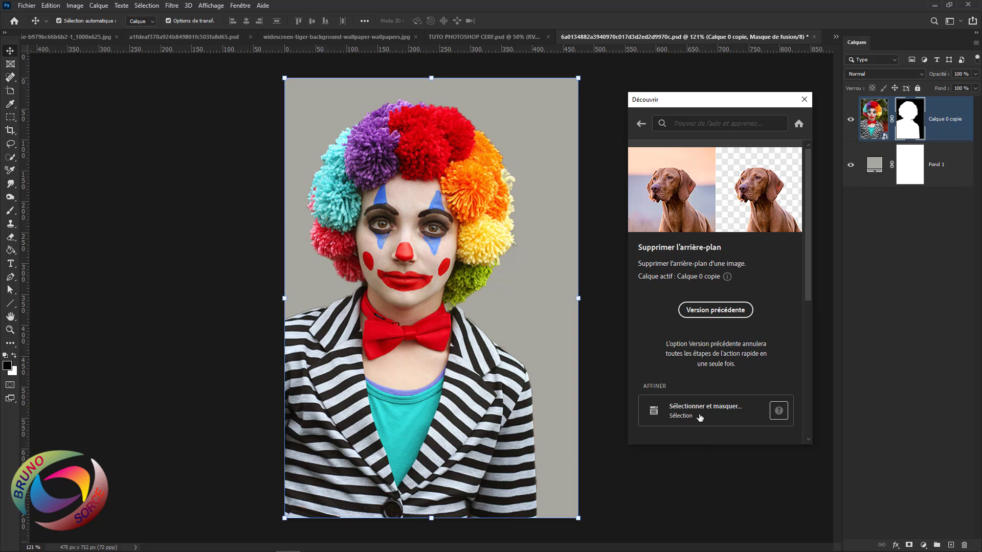
# Inspect the Sélectionner et masquer settings for Calque 0 copie's new mask and leave them without applying changes
pyautogui.moveTo(682, 409)
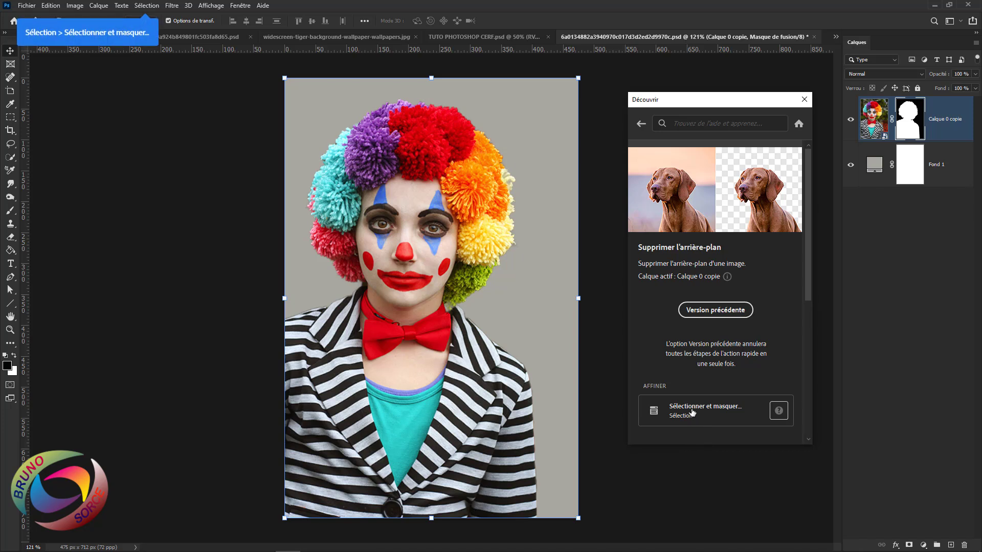
pyautogui.click(693, 412)
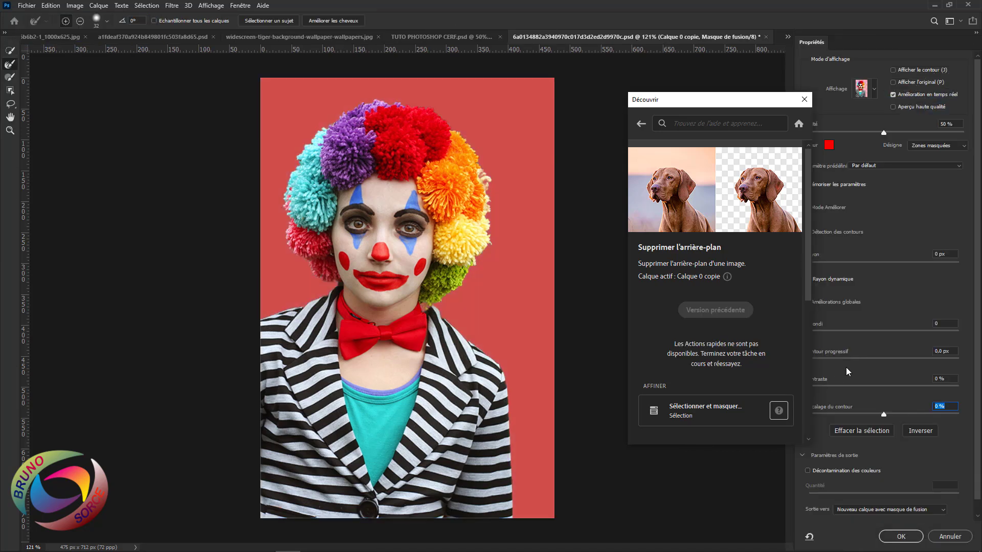
pyautogui.moveTo(759, 103); pyautogui.dragTo(729, 98)
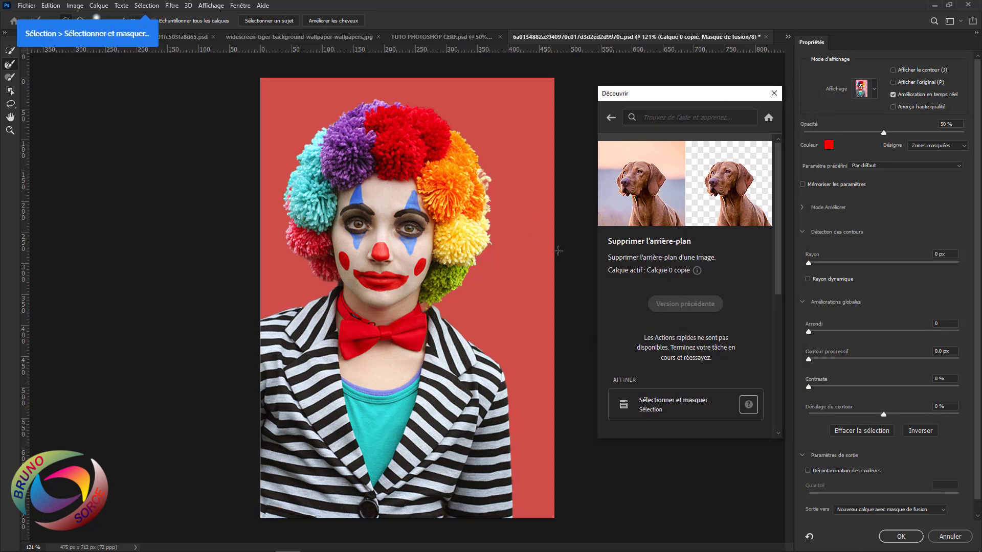
pyautogui.click(945, 536)
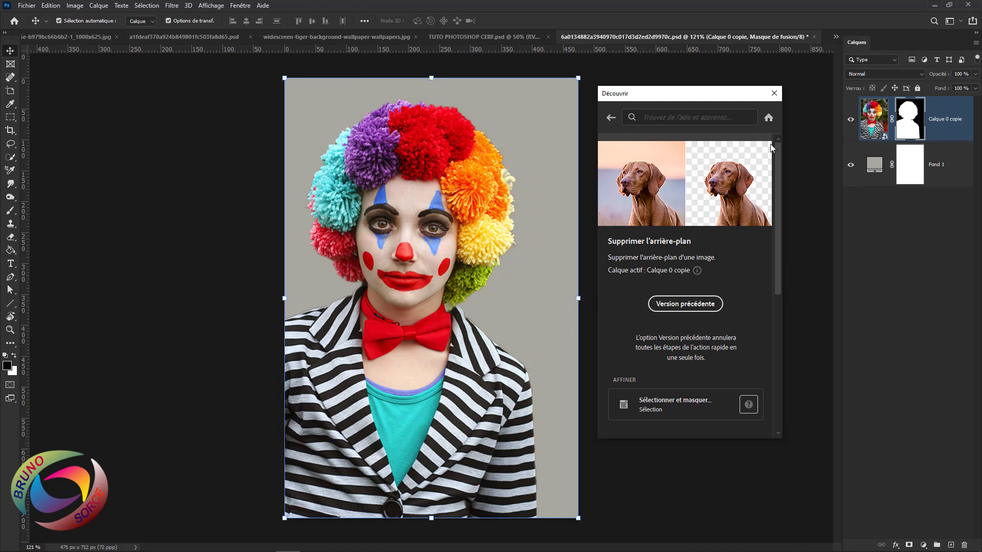
# Apply the Arrière-plan flou quick action to the tiger image widescreen-tiger-background-wallpaper-wallpapers.jpg
pyautogui.click(769, 119)
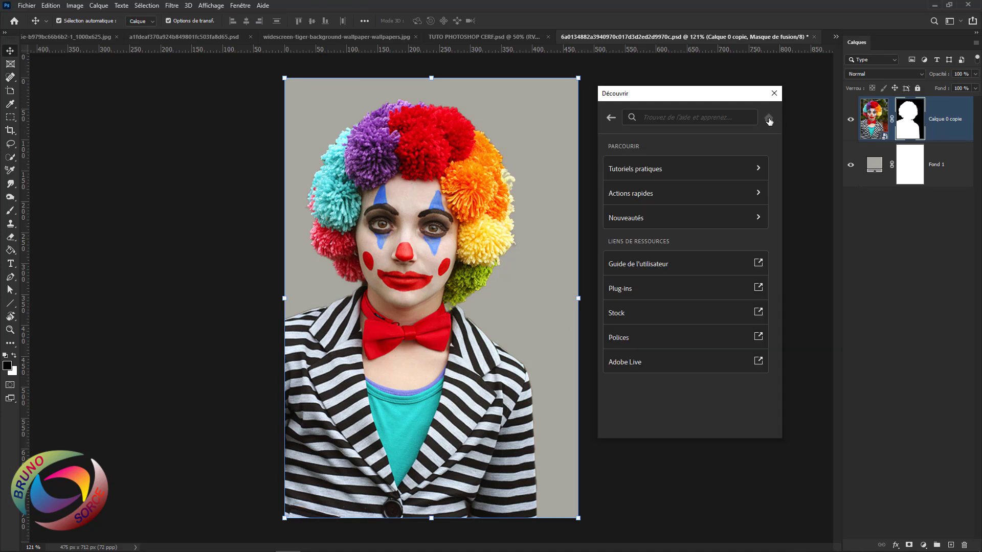
pyautogui.click(625, 195)
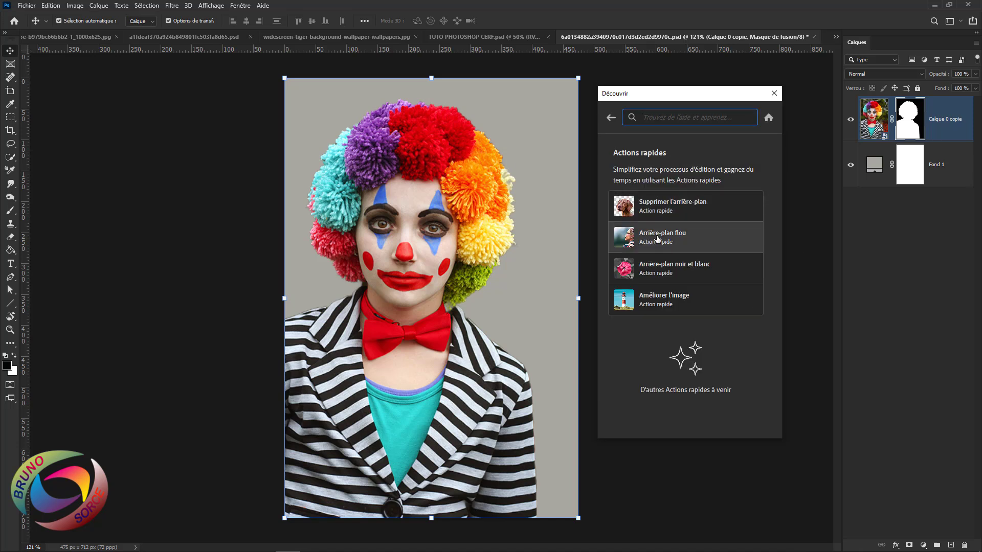
pyautogui.click(352, 36)
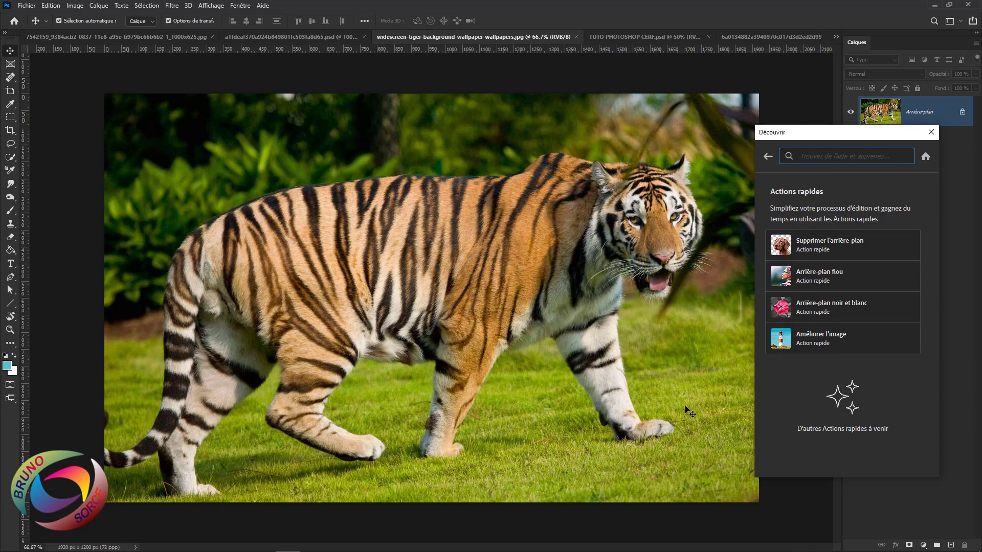
pyautogui.click(815, 280)
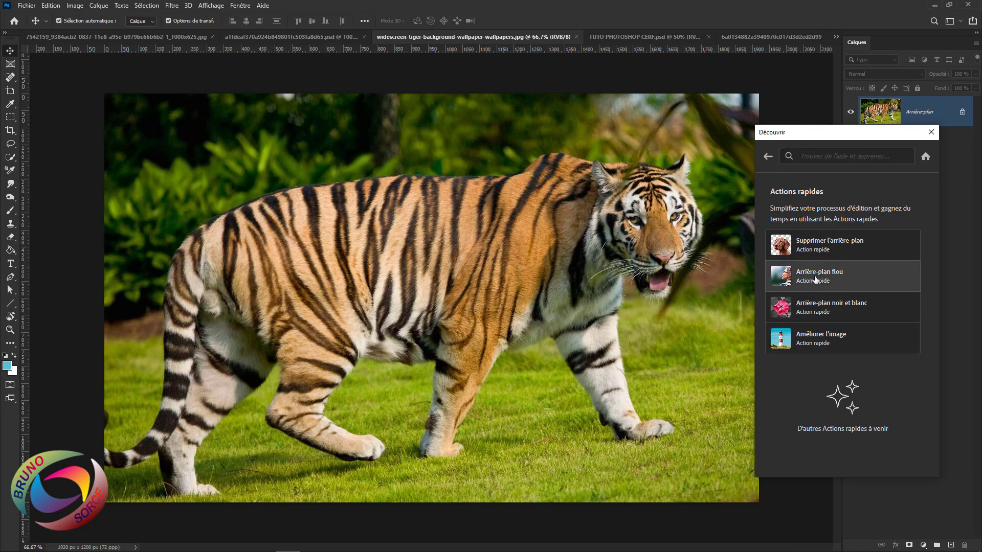
pyautogui.click(842, 343)
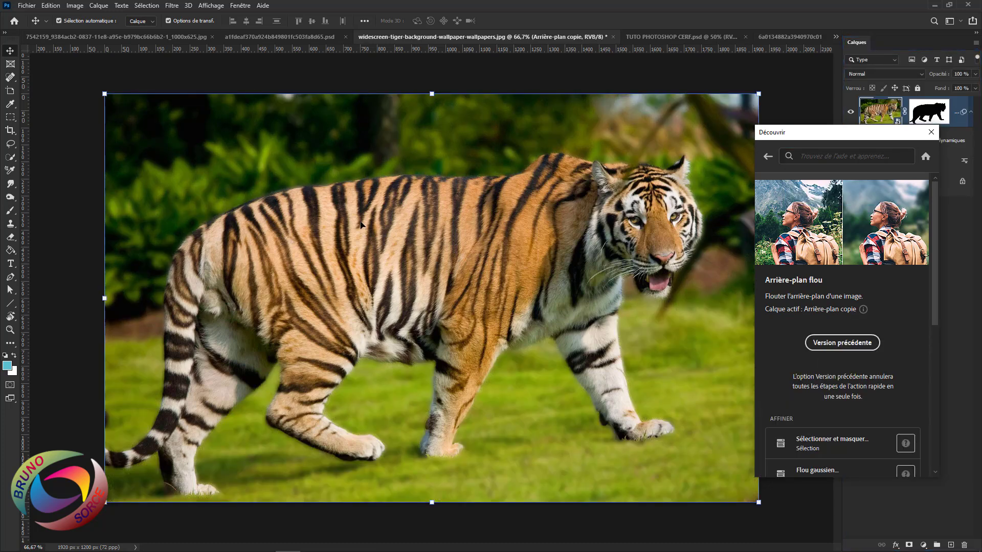
# Set the Flou gaussien smart filter on the tiger's background to a 12,5 pixel radius and move the Découvrir window off the image
pyautogui.moveTo(852, 136); pyautogui.dragTo(575, 141)
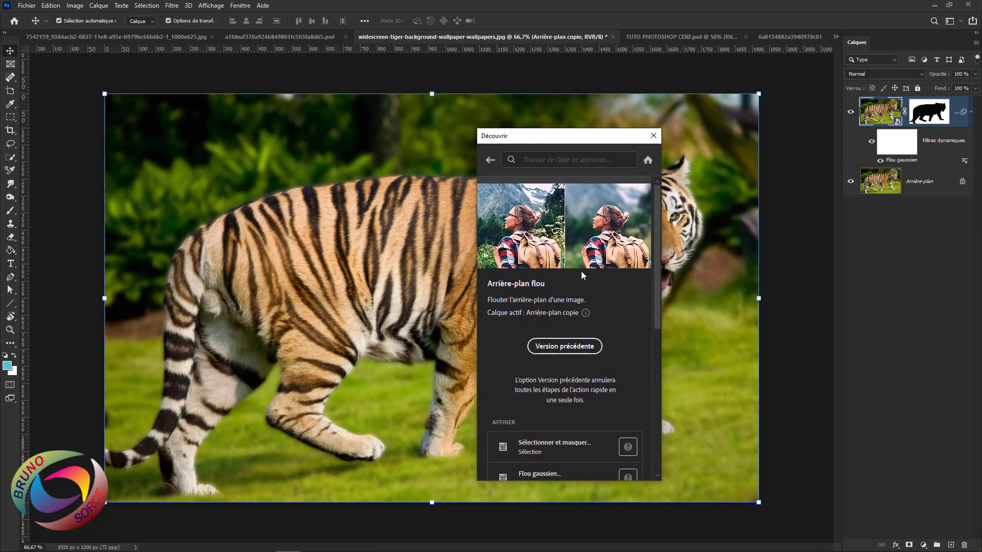
pyautogui.doubleClick(903, 160)
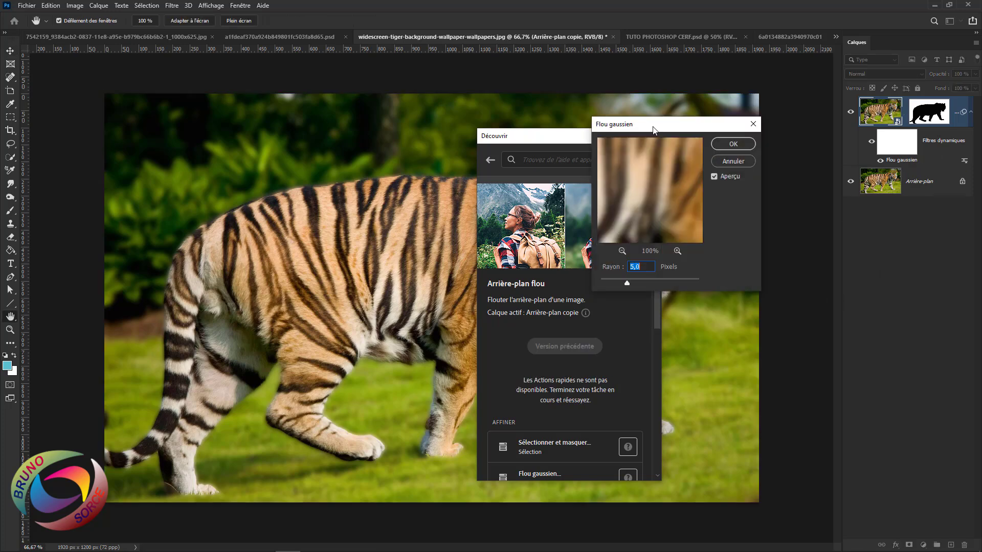
pyautogui.moveTo(658, 131); pyautogui.dragTo(672, 126)
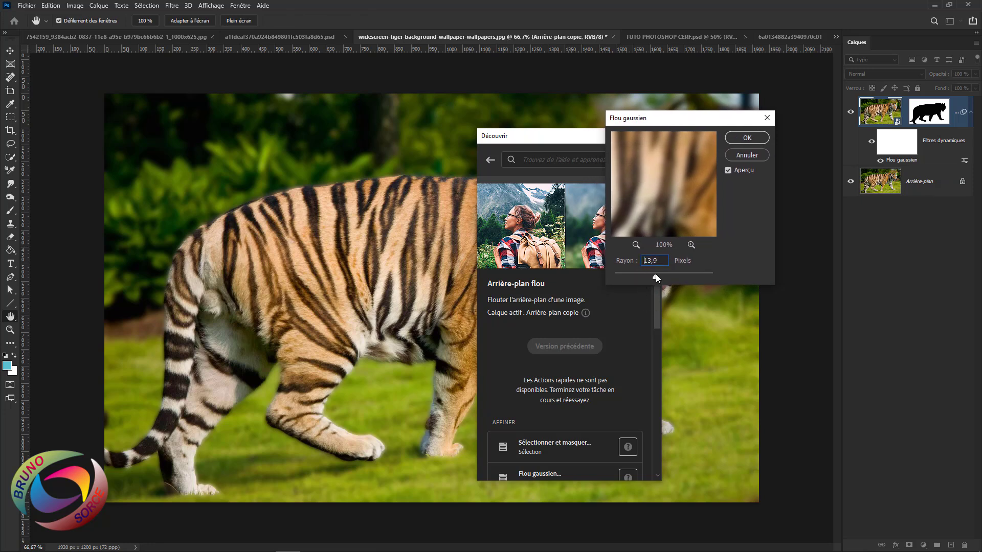
pyautogui.moveTo(682, 274); pyautogui.dragTo(719, 276)
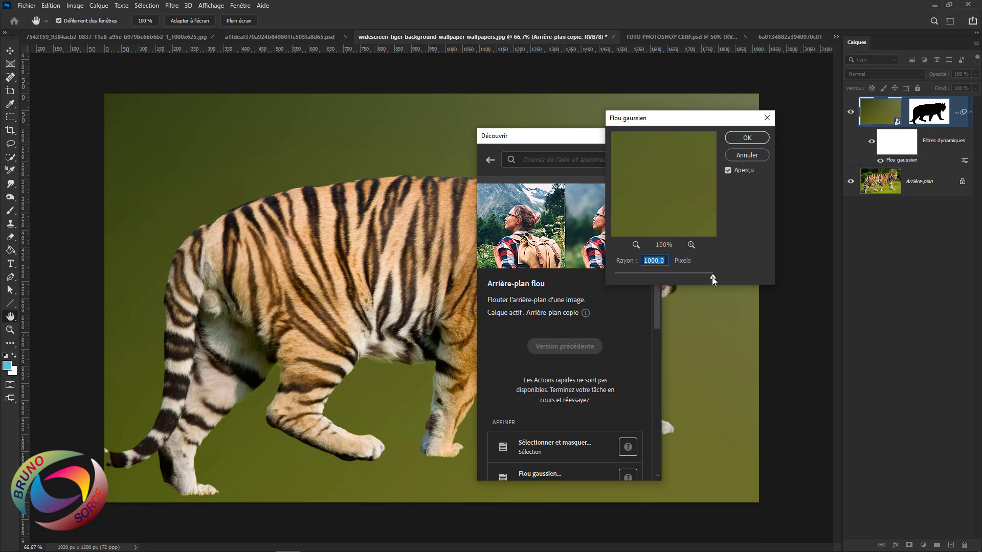
pyautogui.moveTo(713, 279); pyautogui.dragTo(655, 278)
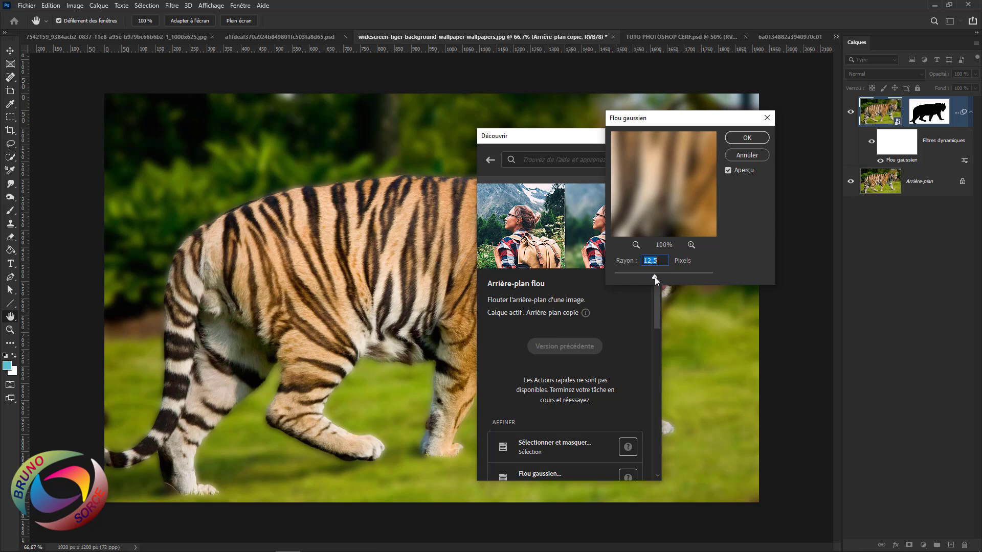
pyautogui.click(746, 142)
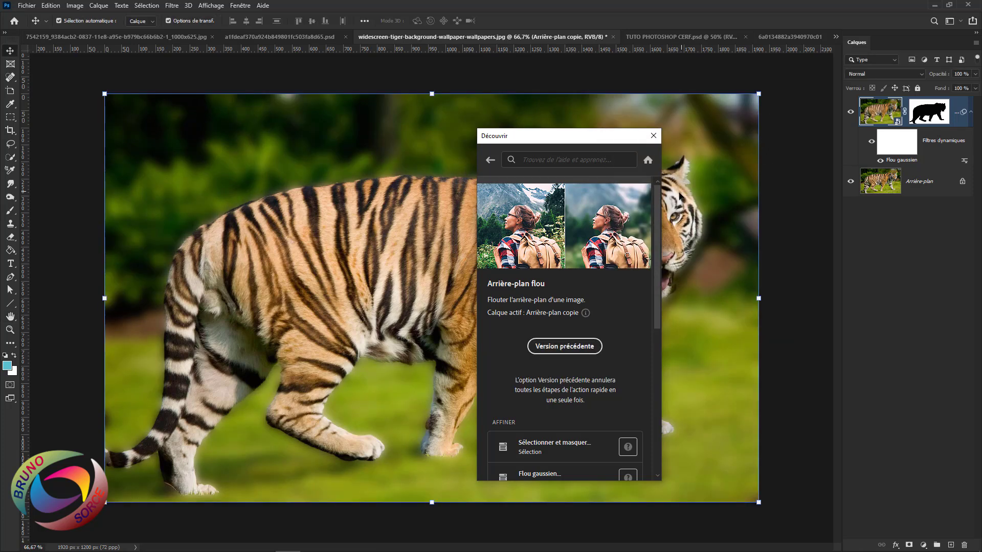
pyautogui.moveTo(605, 146); pyautogui.dragTo(894, 229)
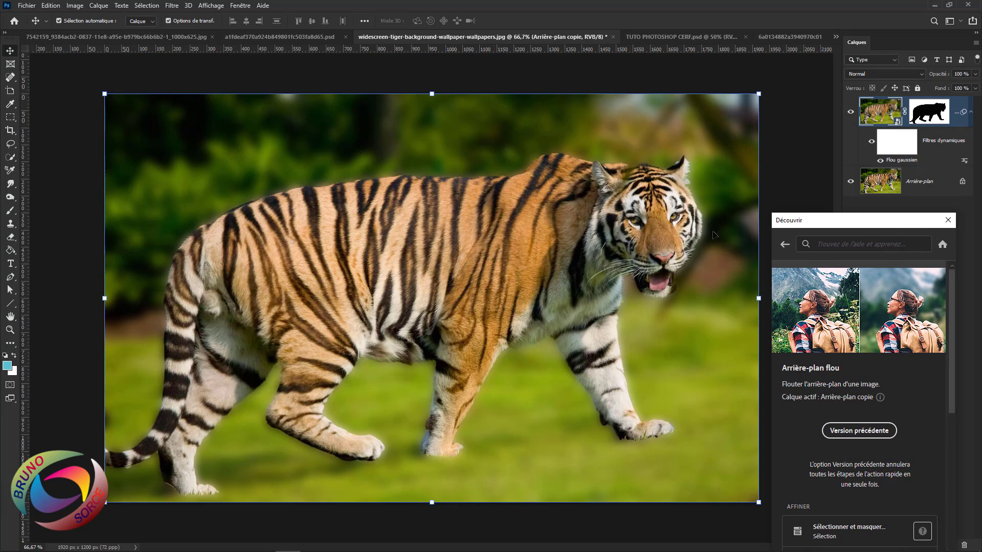
# Move the Découvrir window over the tiger image and open its Arrière-plan noir et blanc quick action
pyautogui.moveTo(835, 222); pyautogui.dragTo(537, 145)
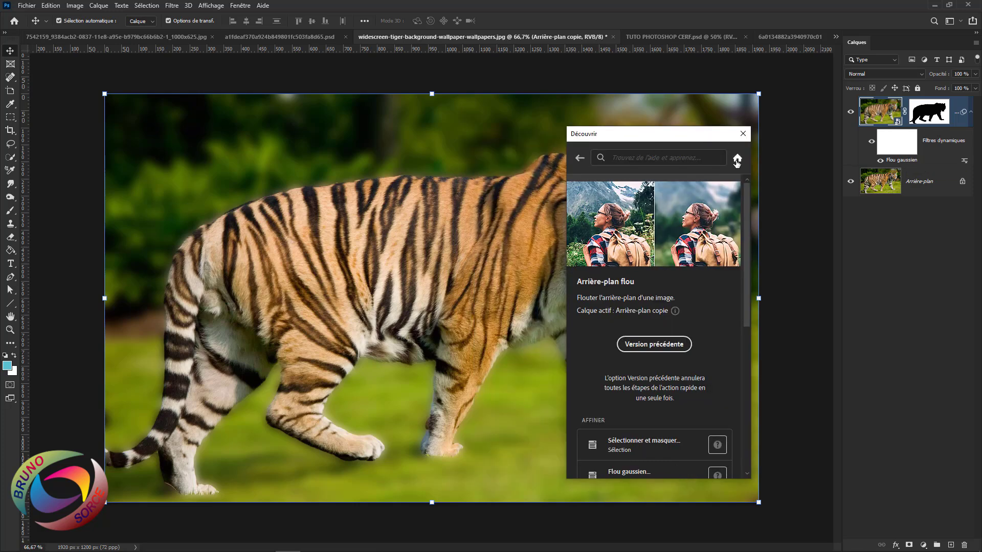
pyautogui.click(737, 159)
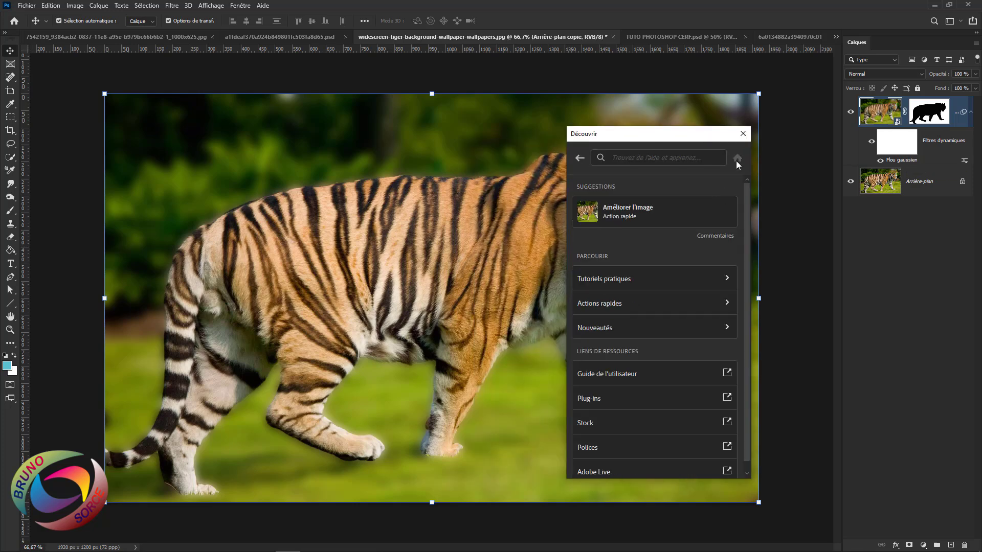
pyautogui.click(620, 305)
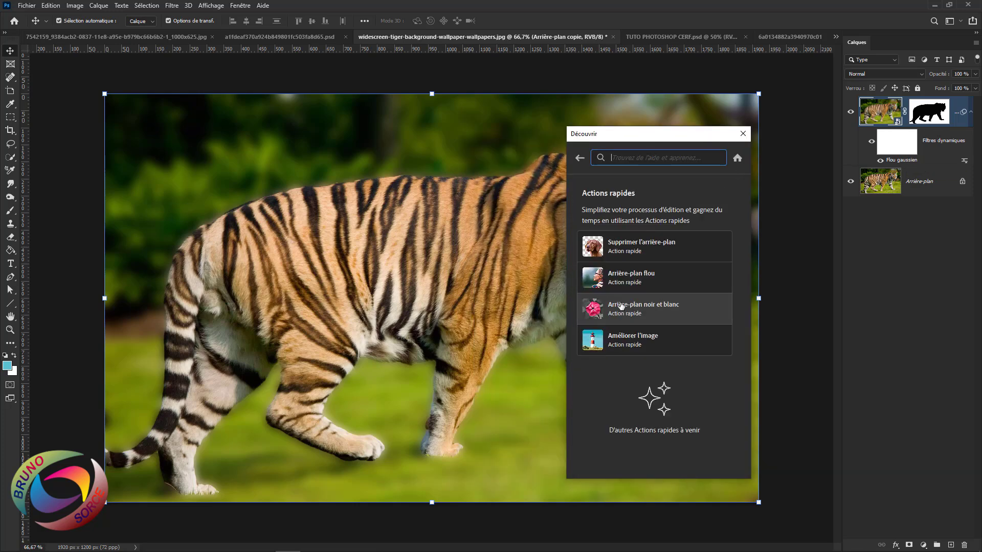
pyautogui.click(648, 309)
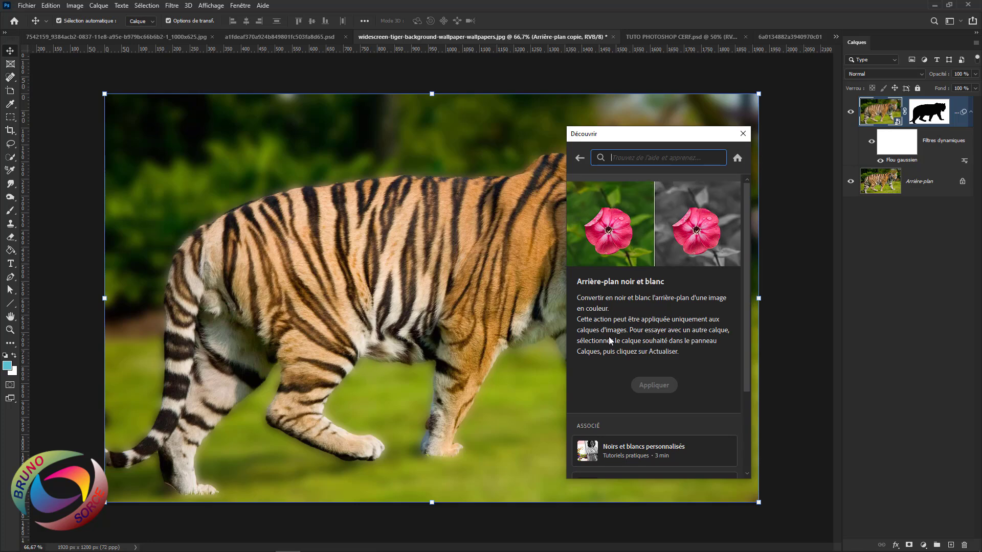
# Delete the layer mask and the Flou gaussien smart filter from the Arrière-plan copie layer
pyautogui.click(927, 115)
pyautogui.rightClick(928, 117)
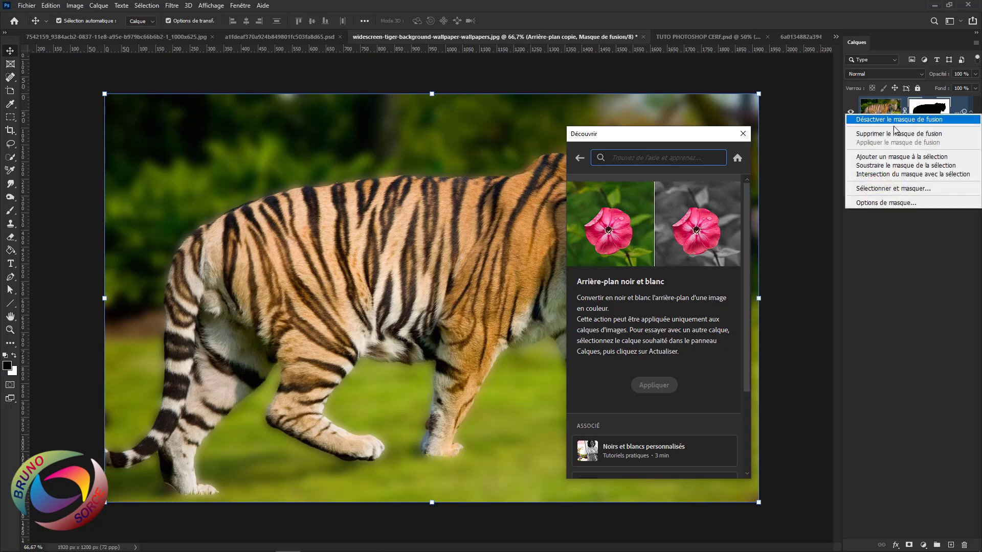
pyautogui.click(869, 132)
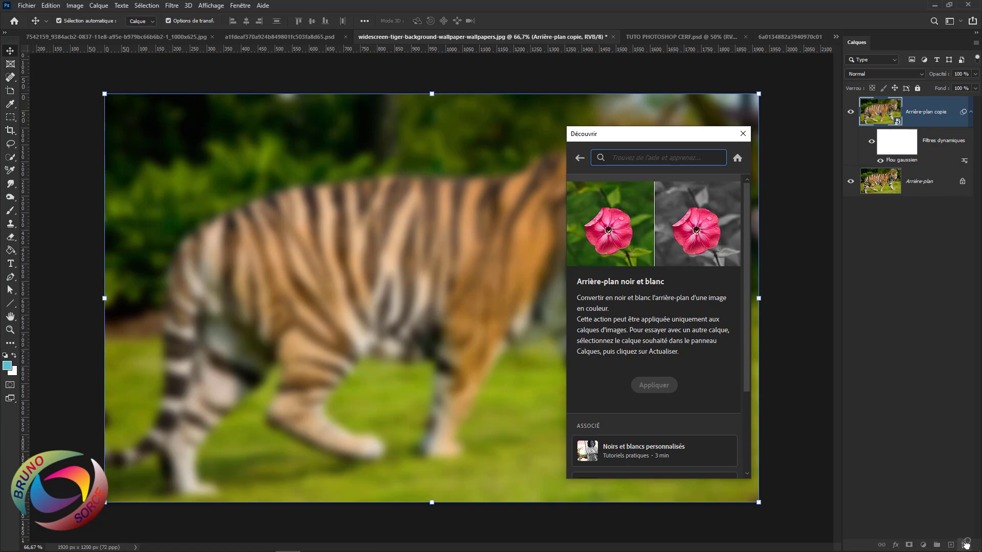
pyautogui.moveTo(965, 545); pyautogui.dragTo(966, 545)
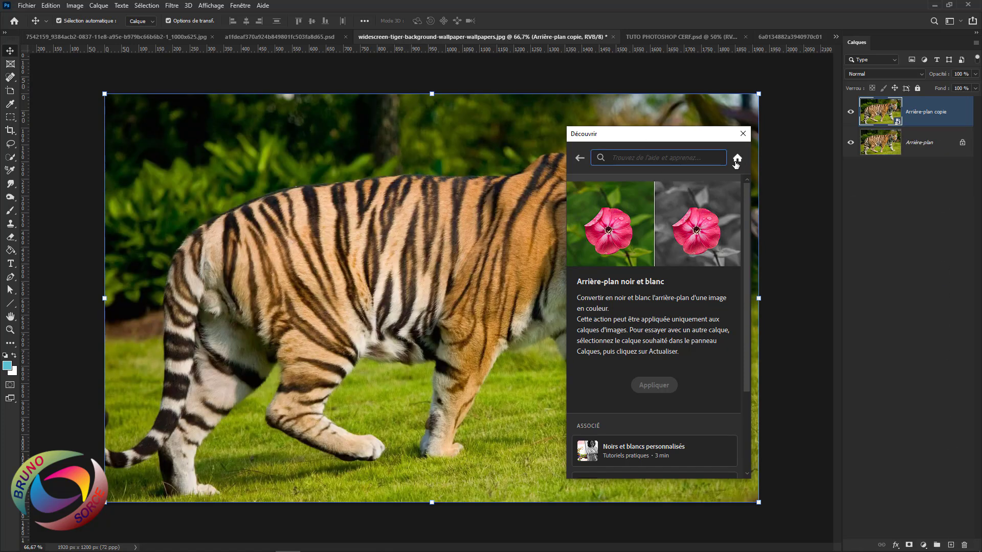
# Apply the Arrière-plan noir et blanc quick action to Arrière-plan copie and move the Découvrir window off the tiger
pyautogui.click(736, 162)
pyautogui.click(606, 308)
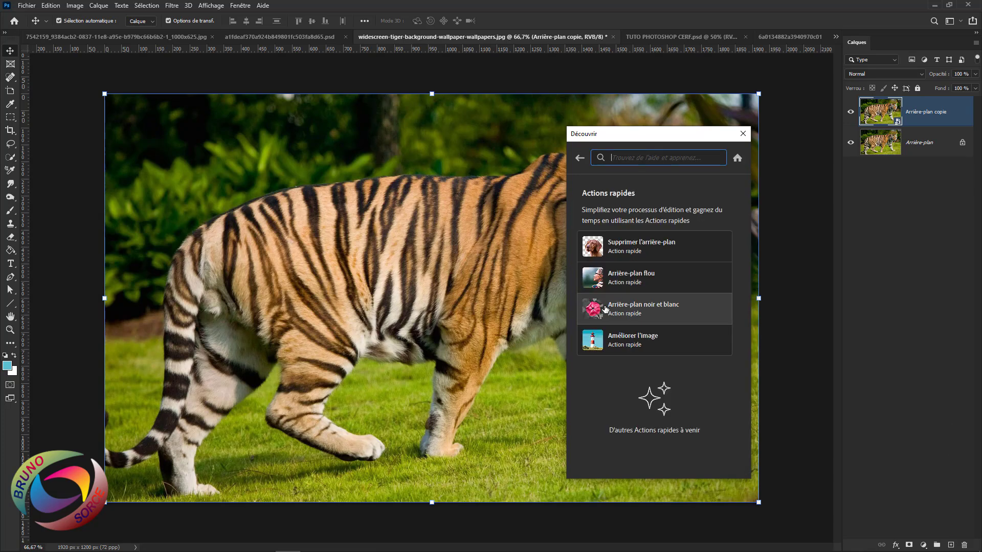
pyautogui.click(607, 309)
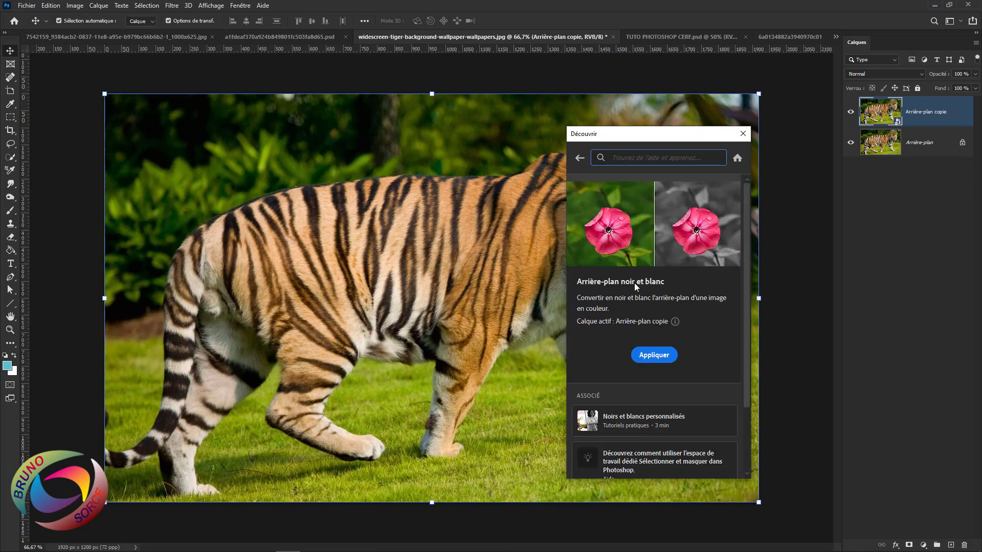
pyautogui.click(649, 361)
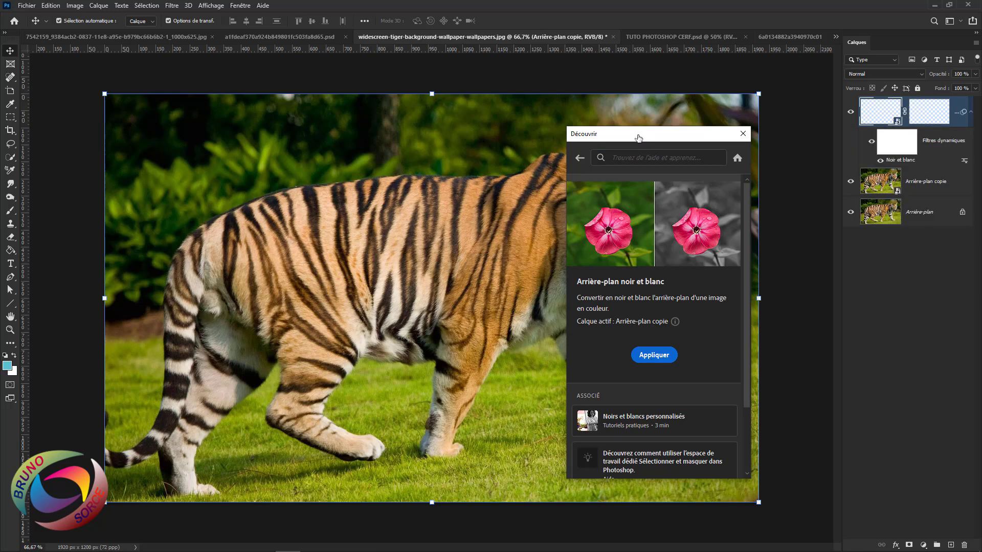
pyautogui.moveTo(639, 138); pyautogui.dragTo(857, 183)
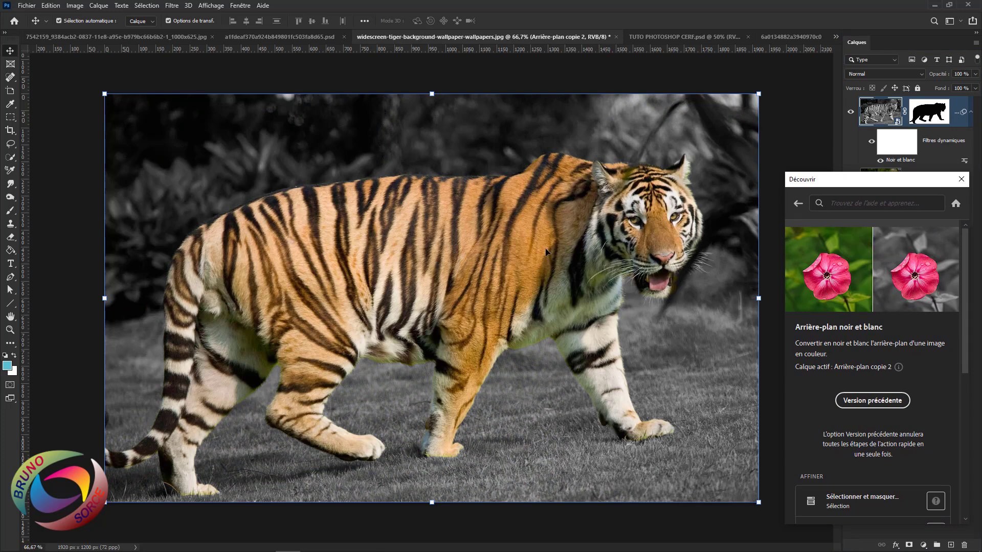
# Set the Noir et blanc smart filter on Arrière-plan copie 2 to Rouges -75 and Jaunes 25
pyautogui.moveTo(891, 183); pyautogui.dragTo(734, 193)
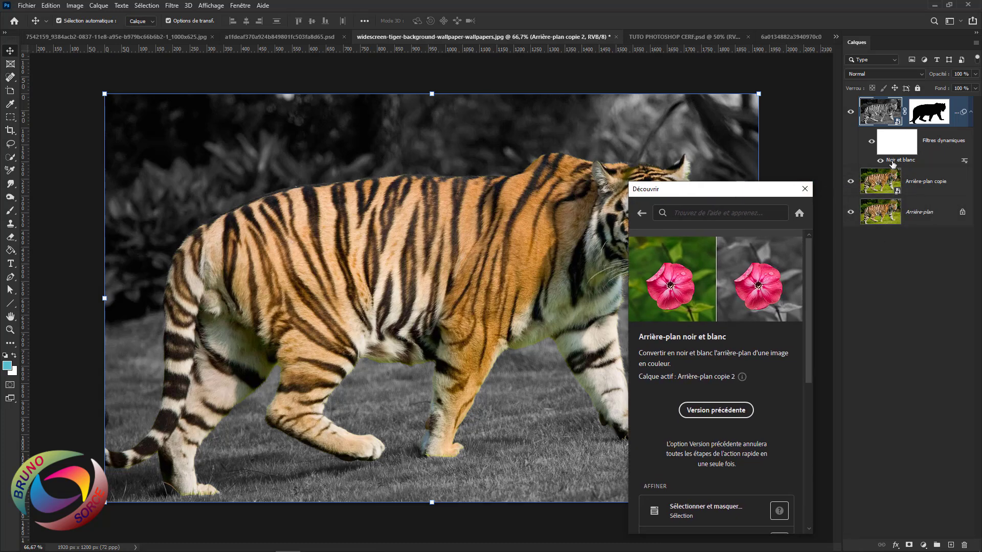
pyautogui.doubleClick(896, 163)
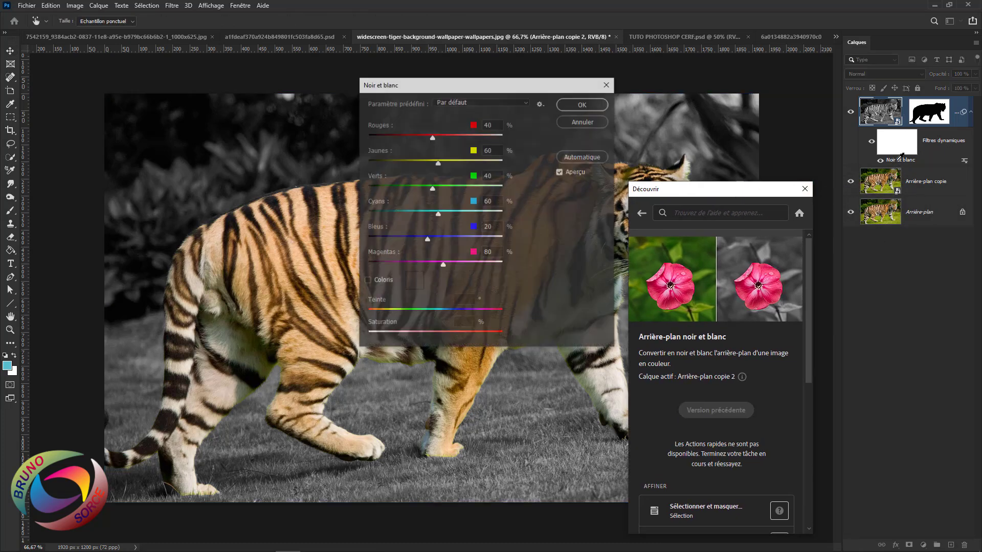
pyautogui.moveTo(506, 83); pyautogui.dragTo(765, 100)
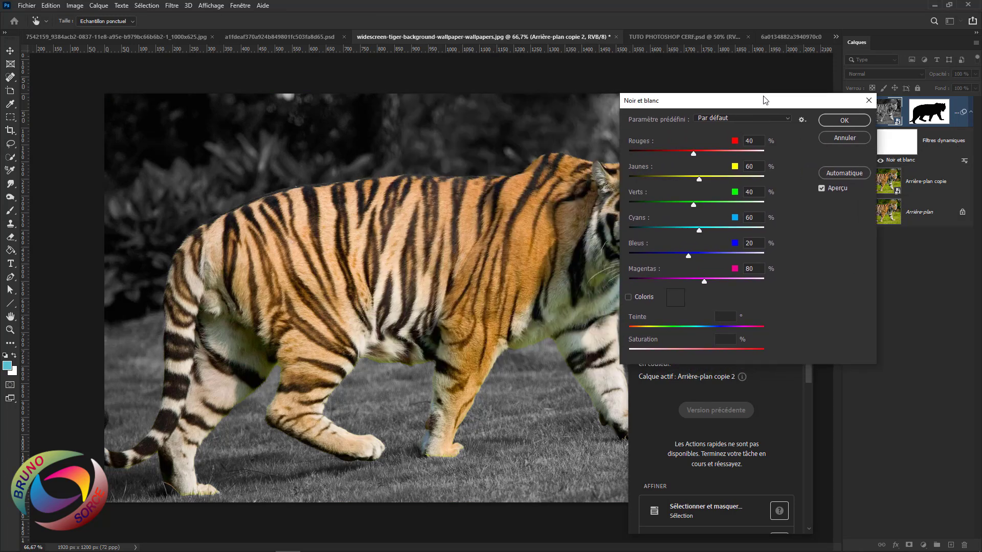
pyautogui.moveTo(695, 154); pyautogui.dragTo(661, 154)
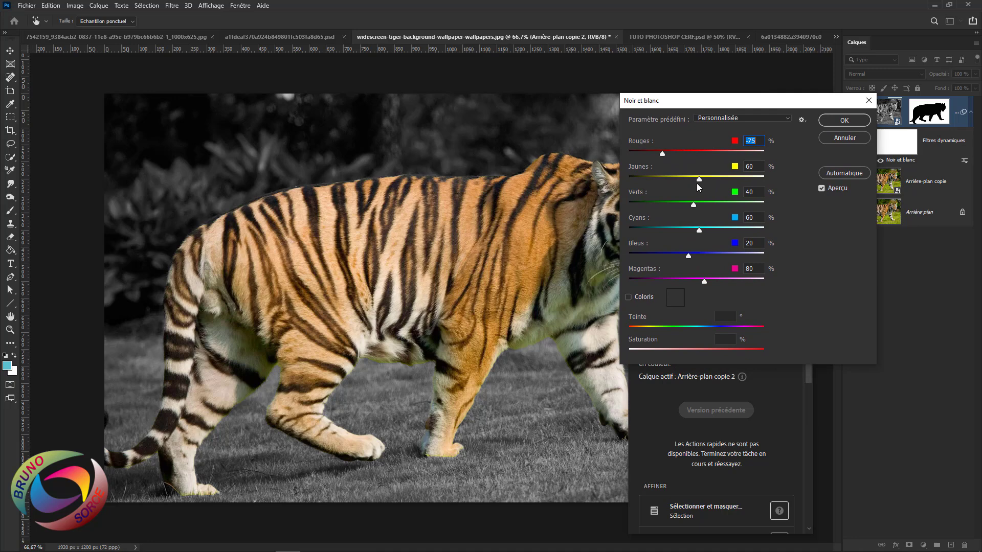
pyautogui.moveTo(700, 179)
pyautogui.mouseDown()
pyautogui.moveTo(735, 177)
pyautogui.moveTo(689, 179)
pyautogui.mouseUp()
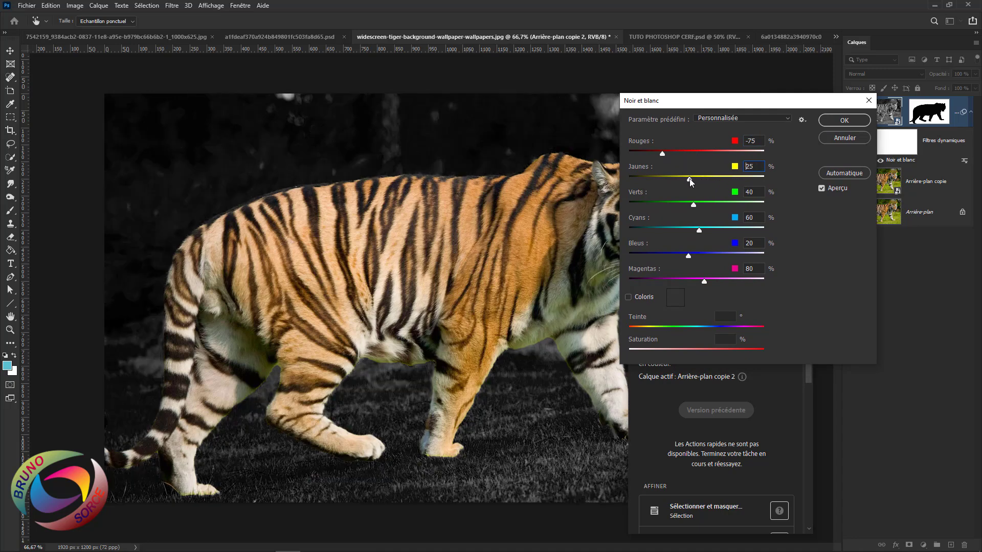
pyautogui.click(835, 124)
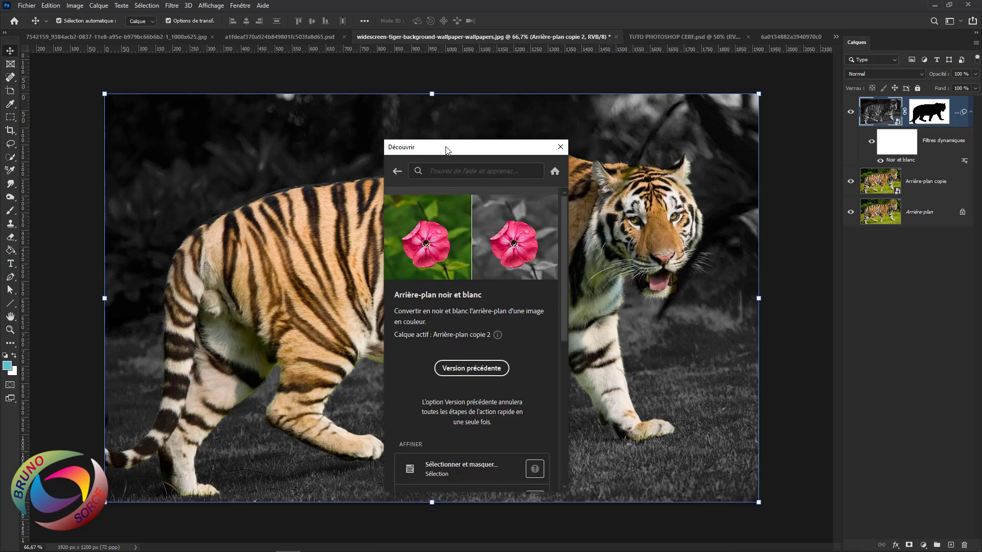
# Delete the layer mask and the Noir et blanc smart filter from the Arrière-plan copie 2 layer
pyautogui.rightClick(929, 118)
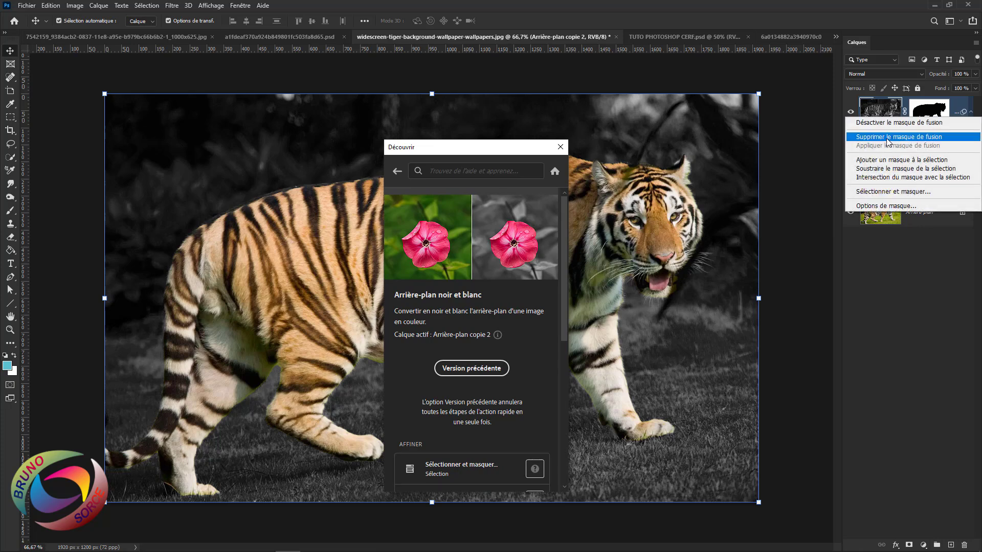
pyautogui.click(900, 134)
pyautogui.moveTo(930, 149); pyautogui.dragTo(965, 544)
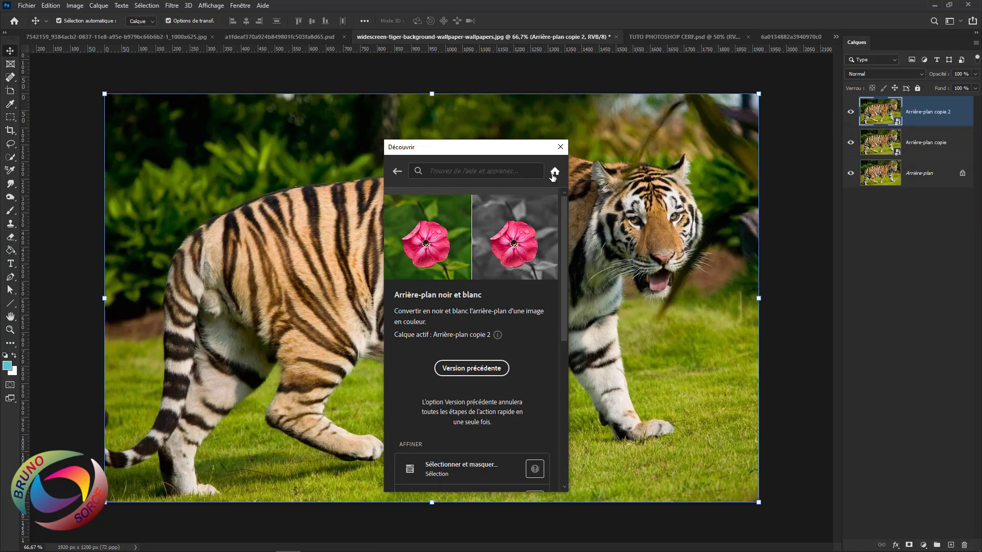
# Apply the Améliorer l'image quick action to Arrière-plan copie 2, reverting and reapplying it once to compare the result
pyautogui.click(554, 174)
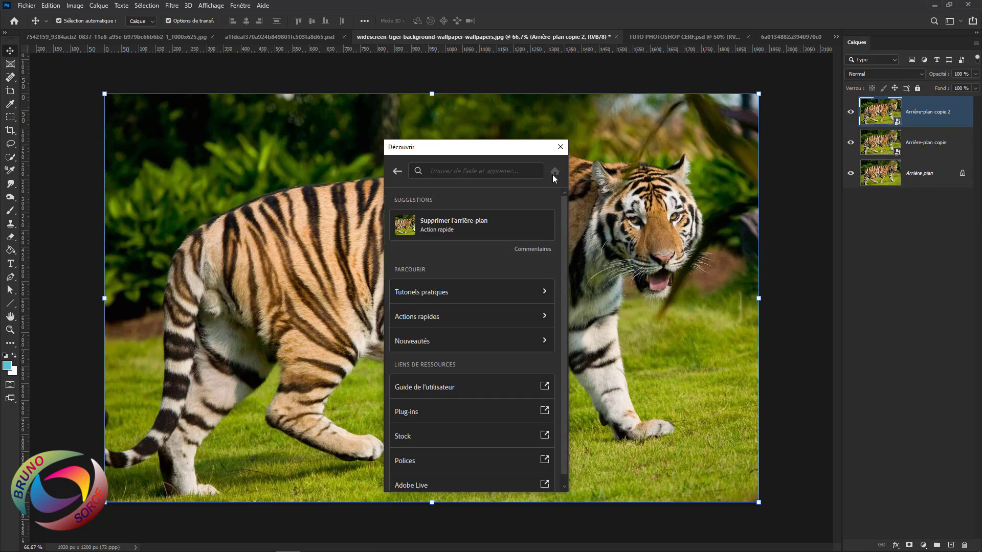
pyautogui.click(424, 318)
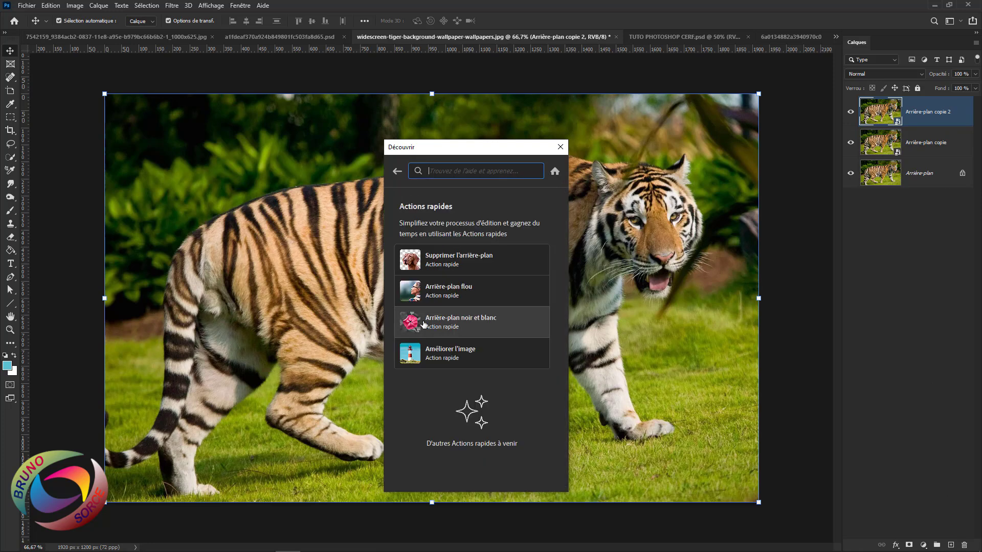
pyautogui.click(450, 354)
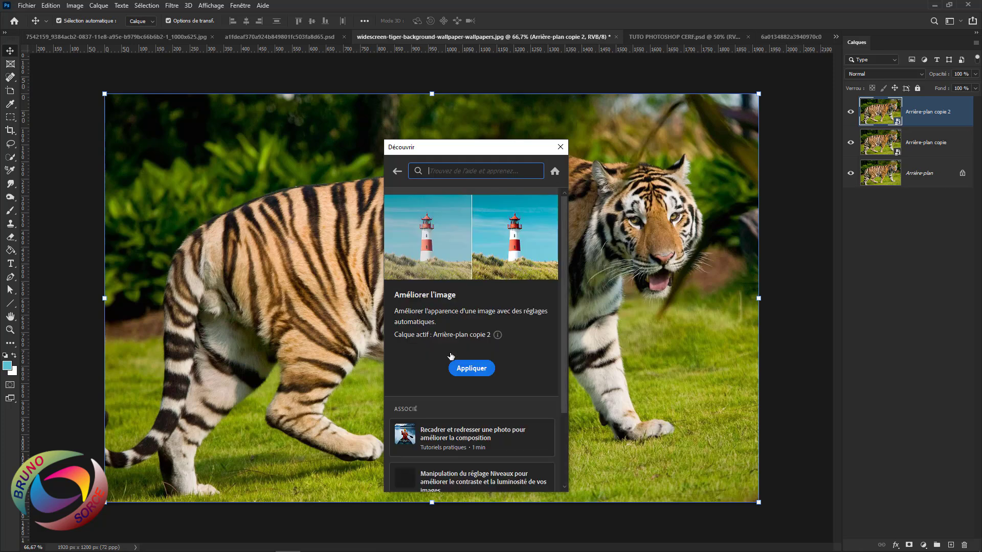
pyautogui.click(471, 368)
pyautogui.moveTo(509, 152); pyautogui.dragTo(858, 190)
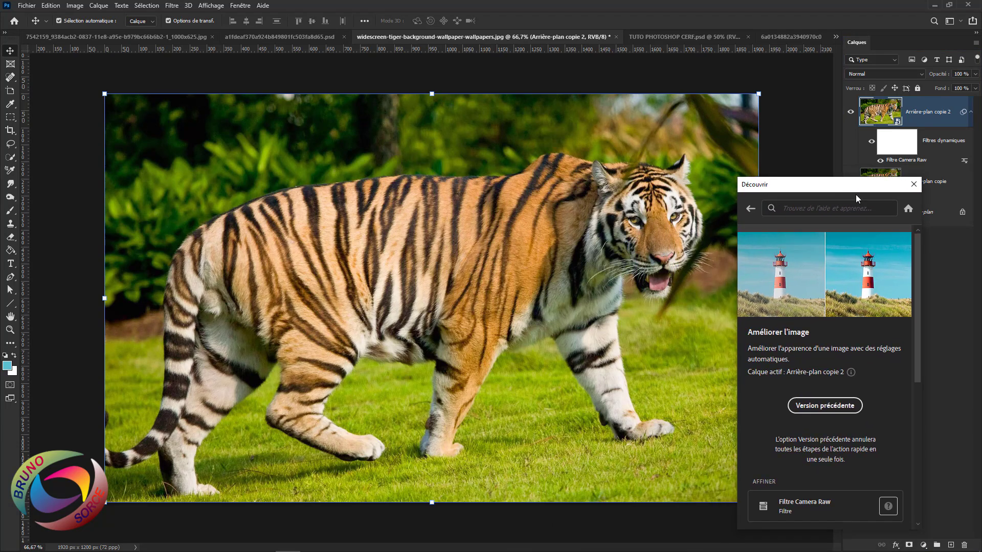
pyautogui.click(824, 408)
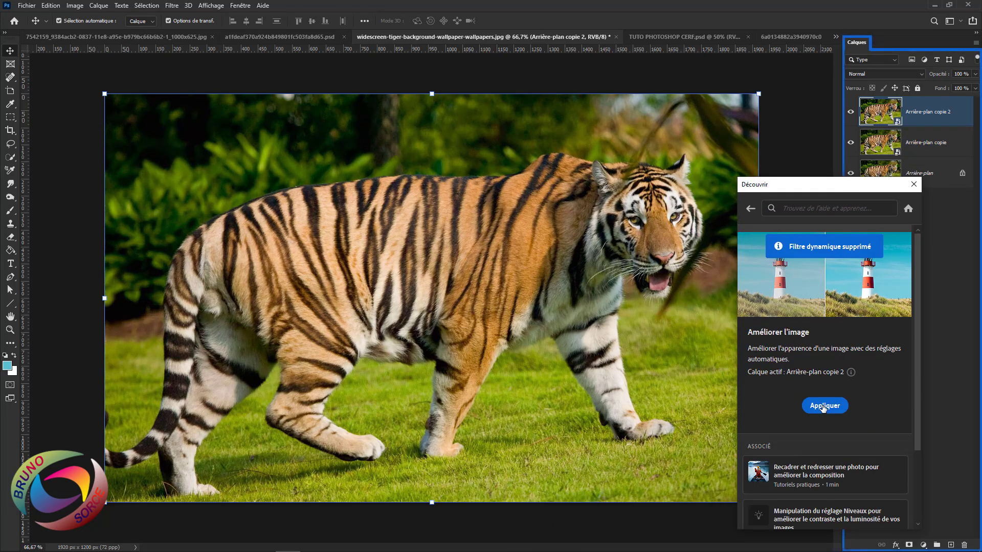
pyautogui.click(823, 407)
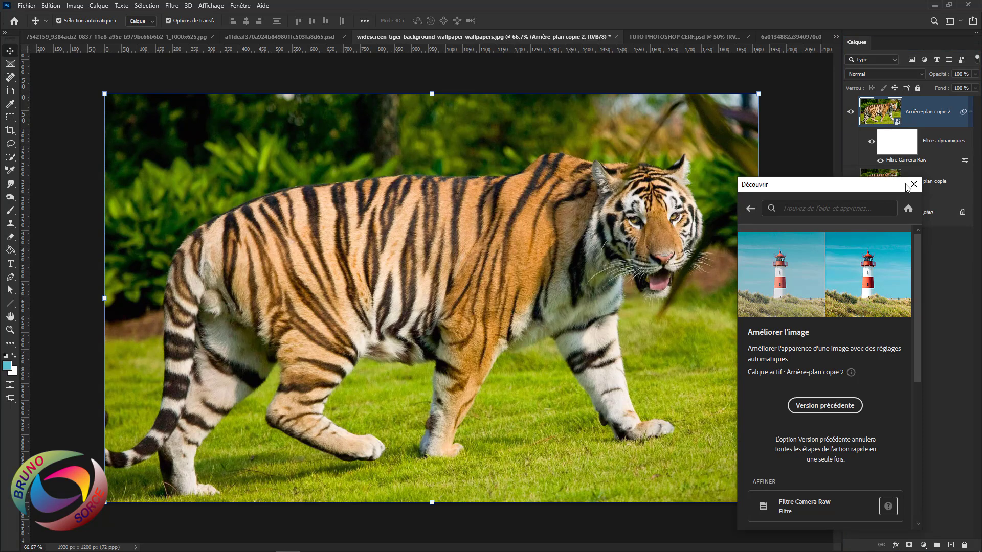
# Set the Filtre Camera Raw smart filter on Arrière-plan copie 2 to Température +13 and Teinte -15, and increase Textures
pyautogui.moveTo(861, 185); pyautogui.dragTo(717, 211)
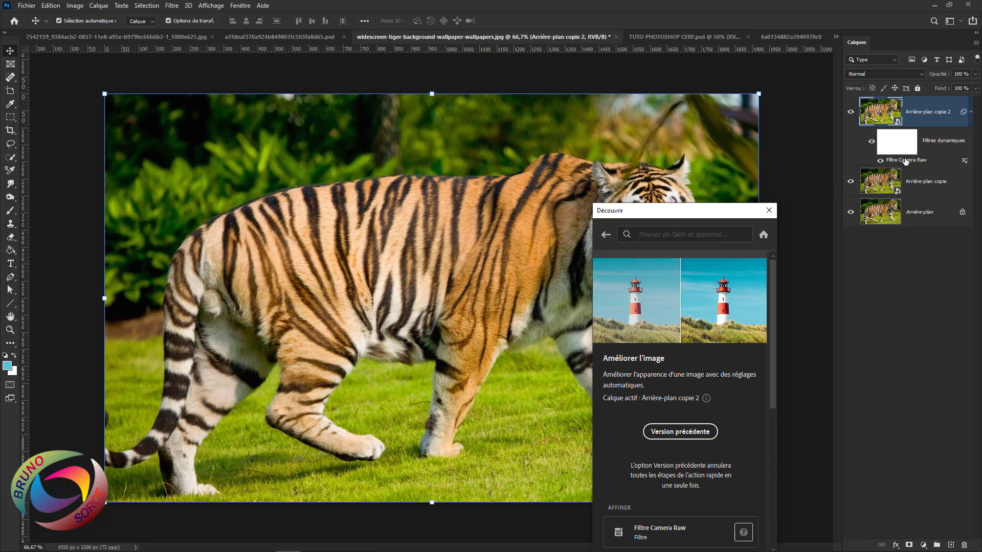
pyautogui.doubleClick(905, 160)
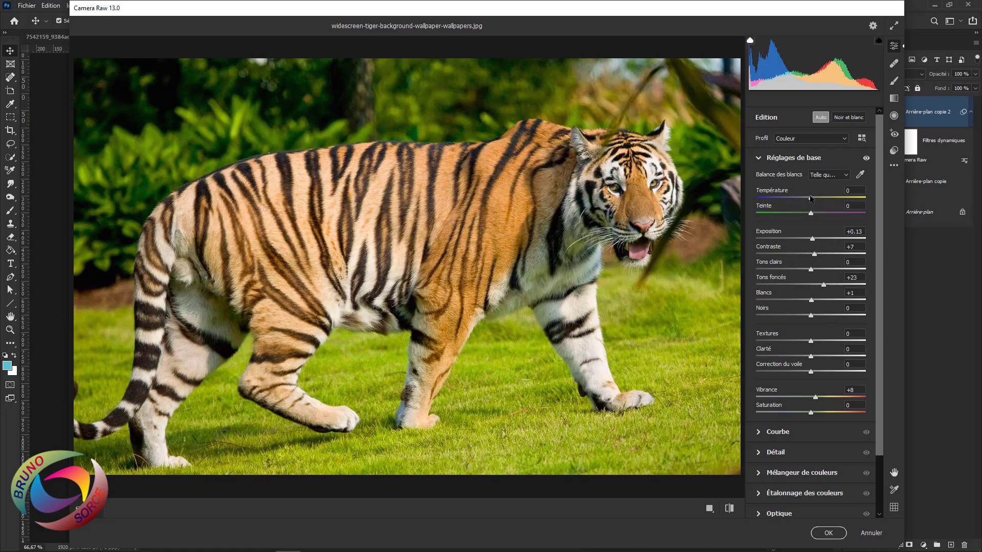
pyautogui.moveTo(812, 198); pyautogui.dragTo(803, 214)
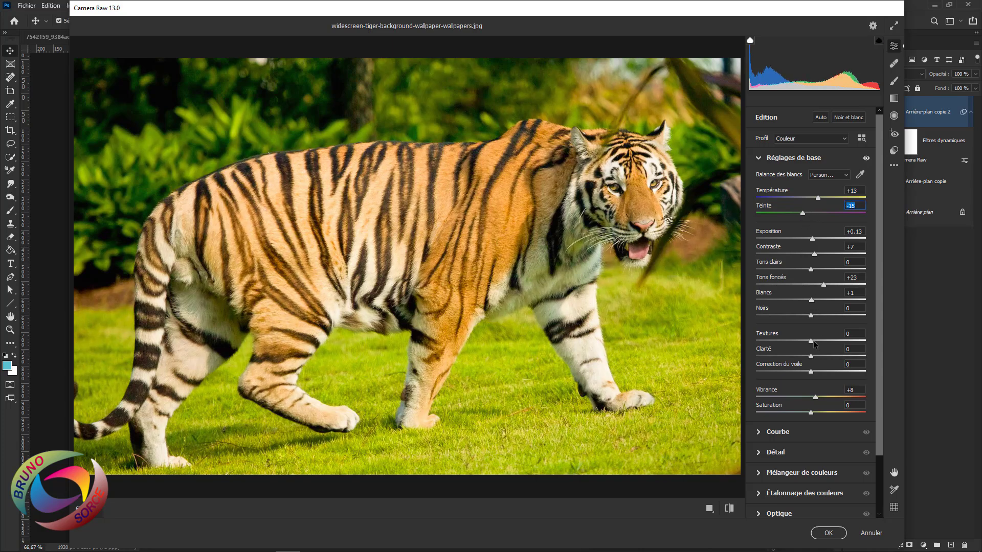
pyautogui.moveTo(811, 342); pyautogui.dragTo(827, 341)
pyautogui.moveTo(814, 242); pyautogui.dragTo(812, 244)
pyautogui.click(829, 534)
pyautogui.moveTo(694, 216); pyautogui.dragTo(803, 277)
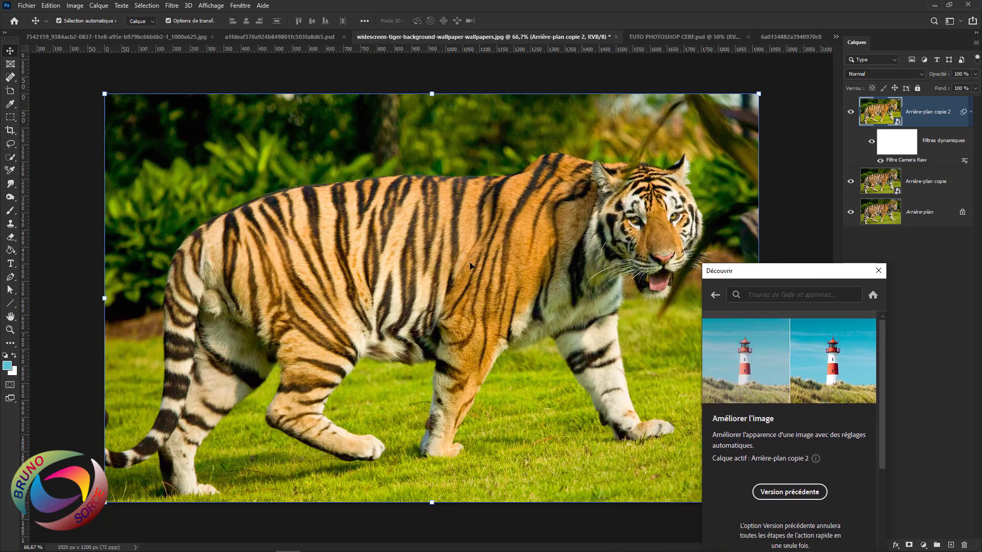
# Paint with a black brush on the smart filter mask of Arrière-plan copie 2 over the tiger's body
pyautogui.click(892, 145)
pyautogui.click(11, 211)
pyautogui.click(9, 366)
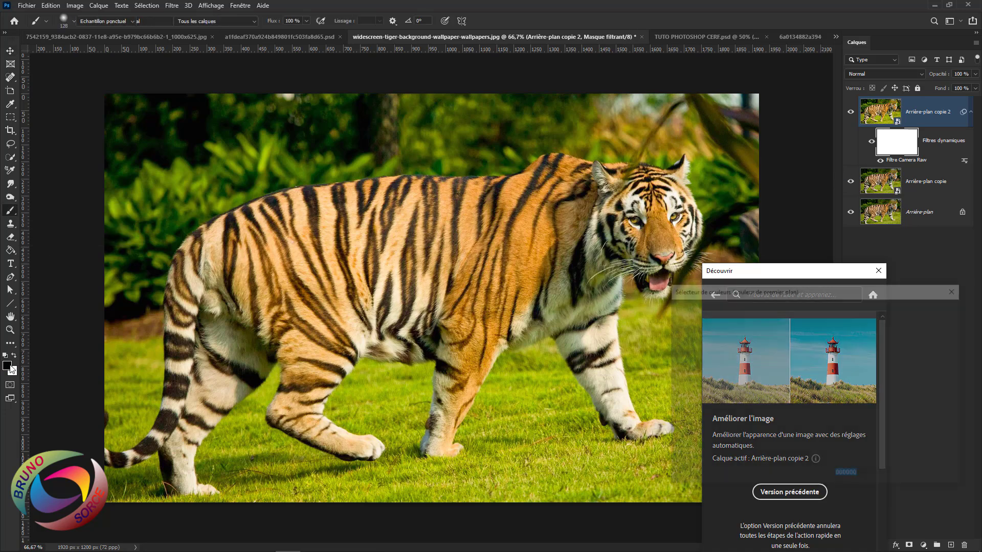
pyautogui.press('Escape')
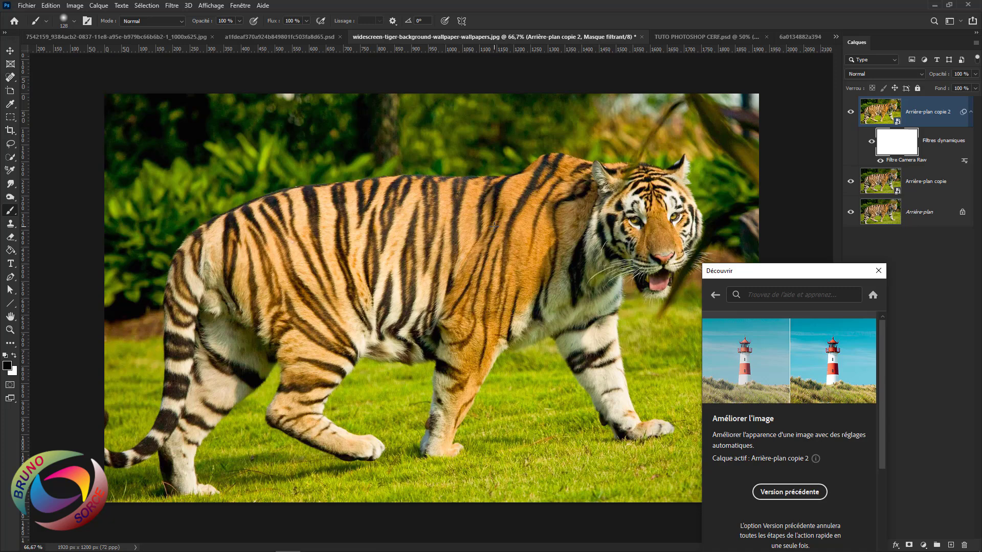
pyautogui.moveTo(495, 226)
pyautogui.mouseDown()
pyautogui.moveTo(509, 231)
pyautogui.moveTo(449, 240)
pyautogui.mouseUp()
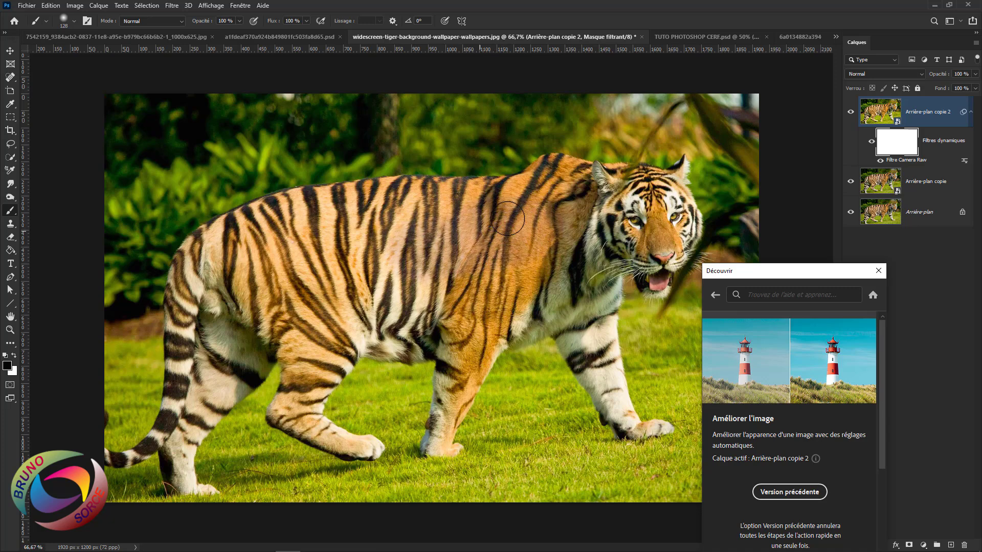
pyautogui.moveTo(550, 188)
pyautogui.mouseDown()
pyautogui.moveTo(388, 249)
pyautogui.moveTo(383, 237)
pyautogui.moveTo(330, 244)
pyautogui.moveTo(339, 260)
pyautogui.moveTo(315, 281)
pyautogui.moveTo(327, 312)
pyautogui.moveTo(286, 292)
pyautogui.moveTo(373, 270)
pyautogui.moveTo(501, 291)
pyautogui.moveTo(482, 289)
pyautogui.moveTo(391, 217)
pyautogui.moveTo(543, 216)
pyautogui.mouseUp()
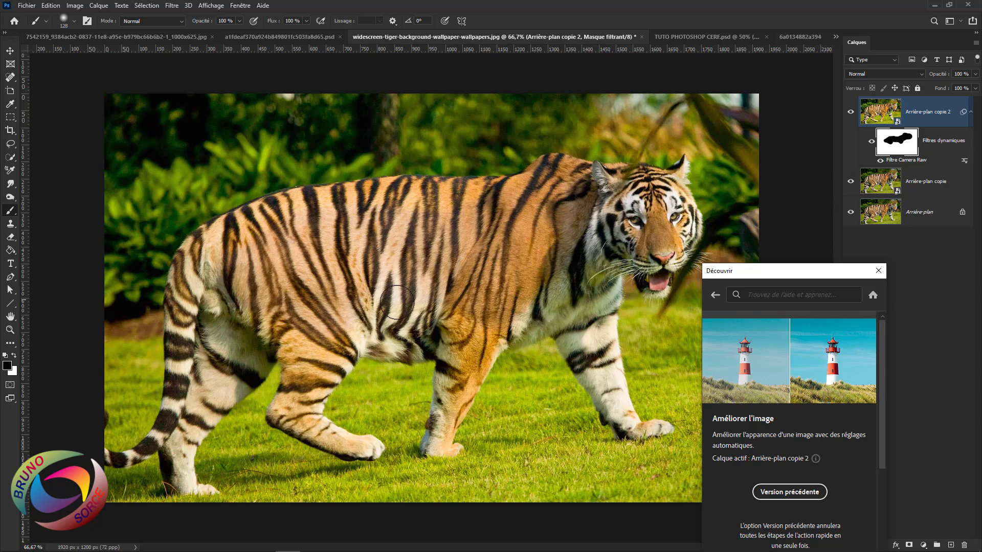
# Move the Découvrir window over the tiger image, review its Actions rapides list, and return to the window's home page
pyautogui.moveTo(755, 278); pyautogui.dragTo(604, 160)
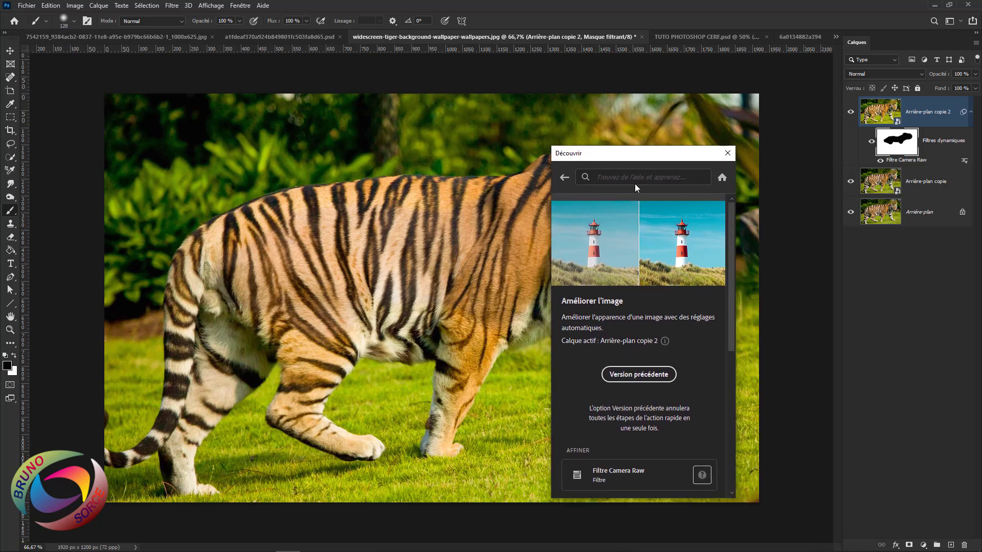
pyautogui.click(722, 178)
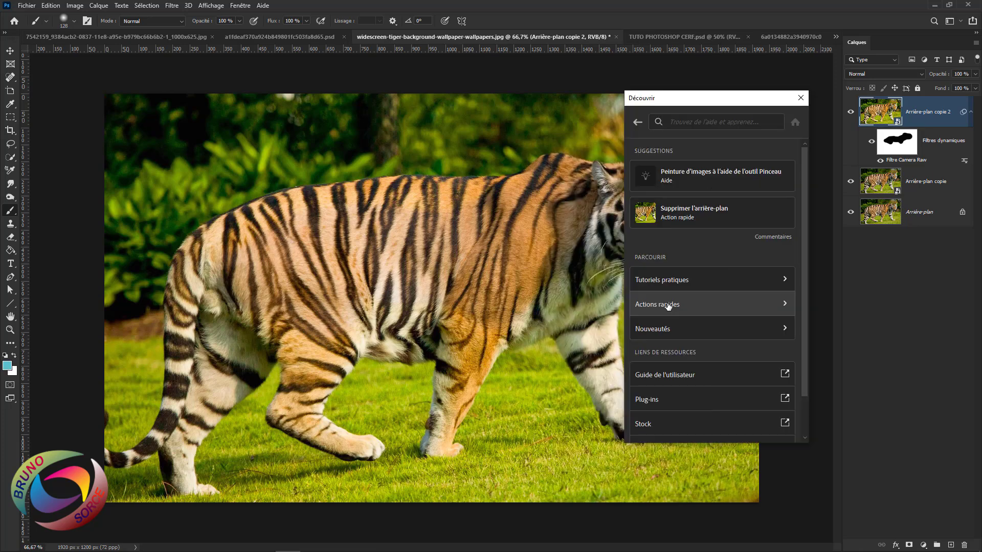
pyautogui.click(665, 305)
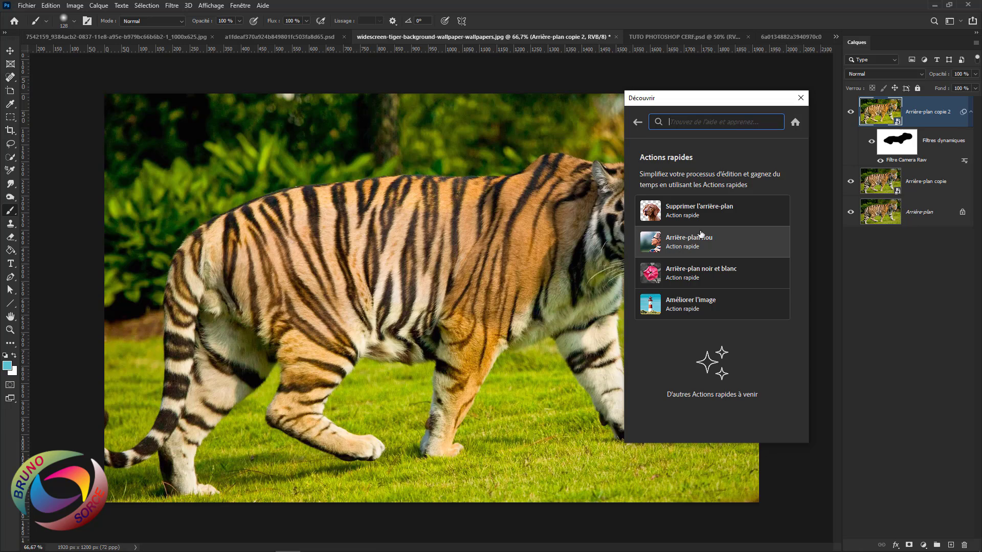
pyautogui.click(796, 122)
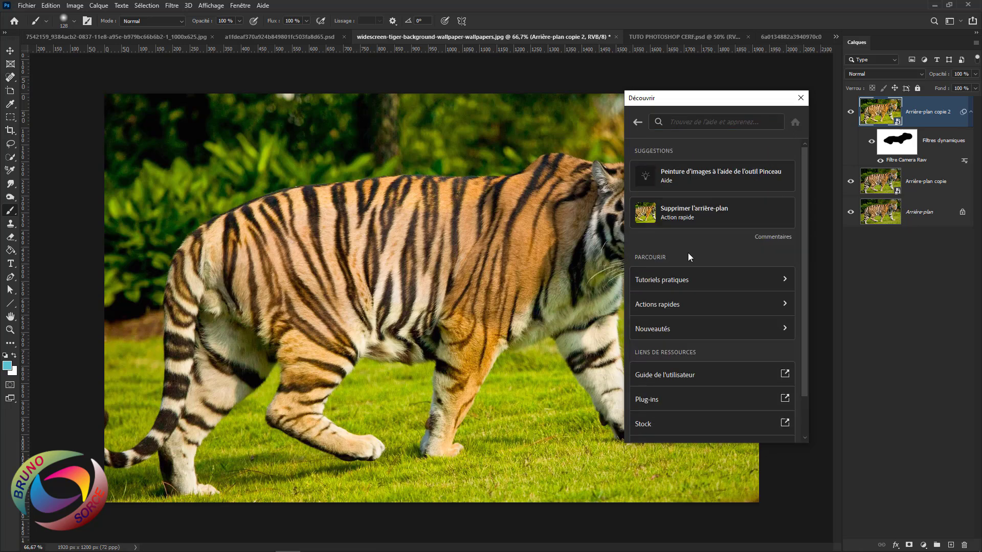
# Open the Nouveautés article in the Découvrir window and read its Neural Filters and Remplacement du ciel sections
pyautogui.scroll(-2, 681, 309)
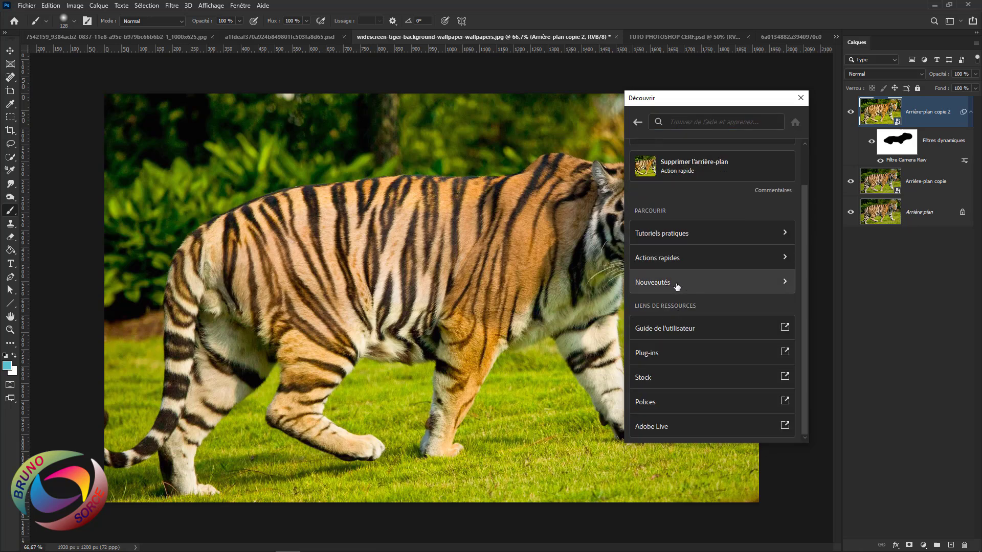
pyautogui.click(672, 284)
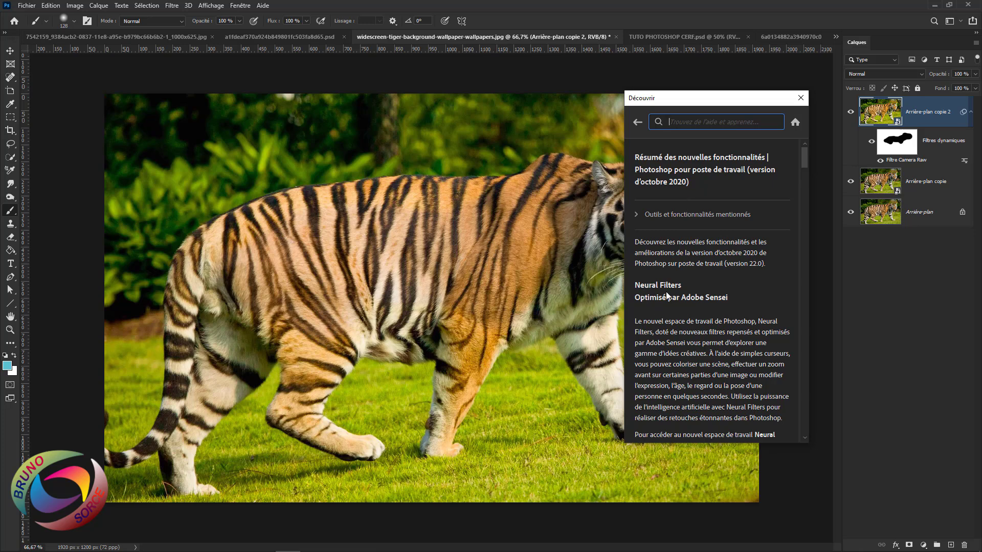
pyautogui.scroll(-5, 682, 297)
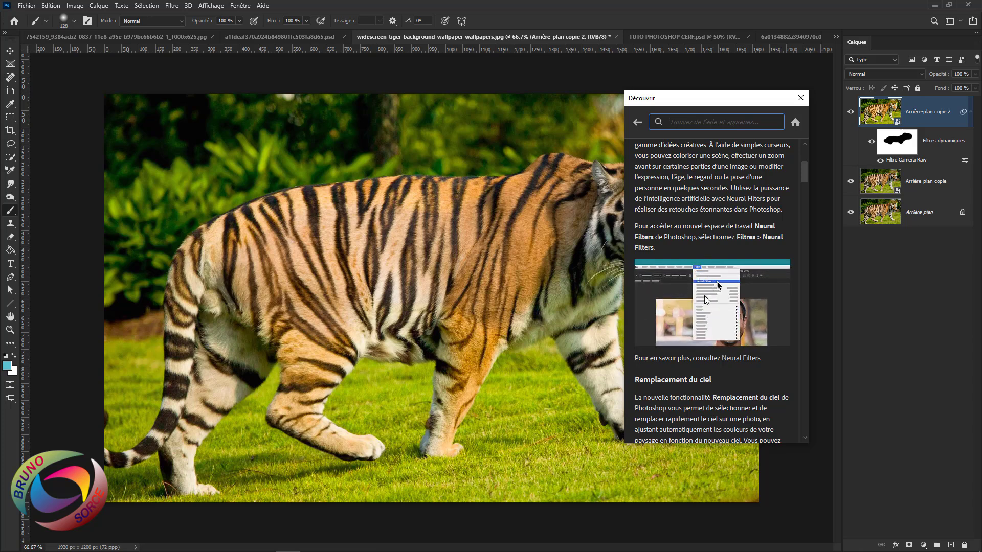
pyautogui.scroll(-3, 660, 290)
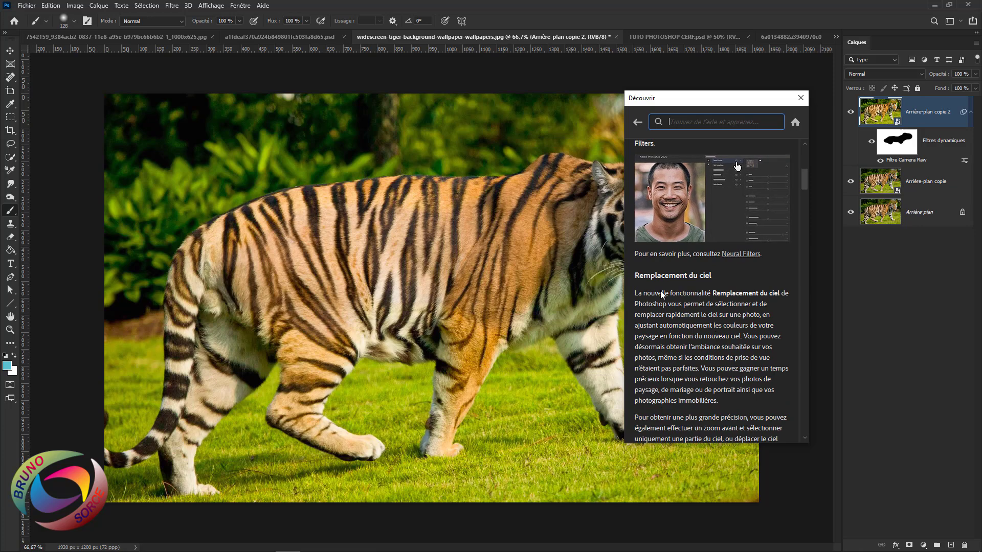
pyautogui.scroll(-5, 675, 365)
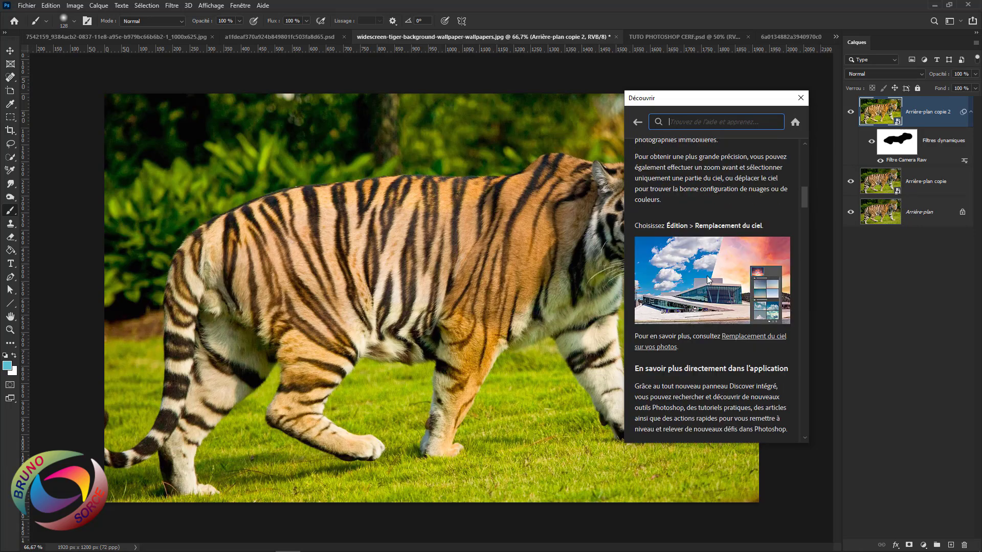
# Read the remaining Nouveautés sections down to the Sélectionner et masquer improvements, and return to the Découvrir home page
pyautogui.scroll(-9, 708, 280)
pyautogui.scroll(-10, 708, 283)
pyautogui.scroll(-8, 710, 308)
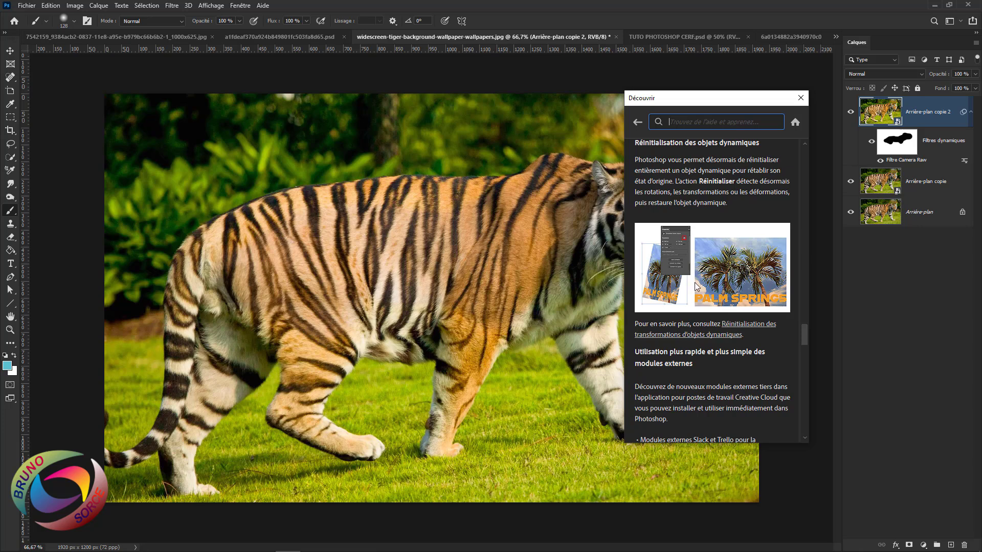
pyautogui.scroll(-6, 694, 283)
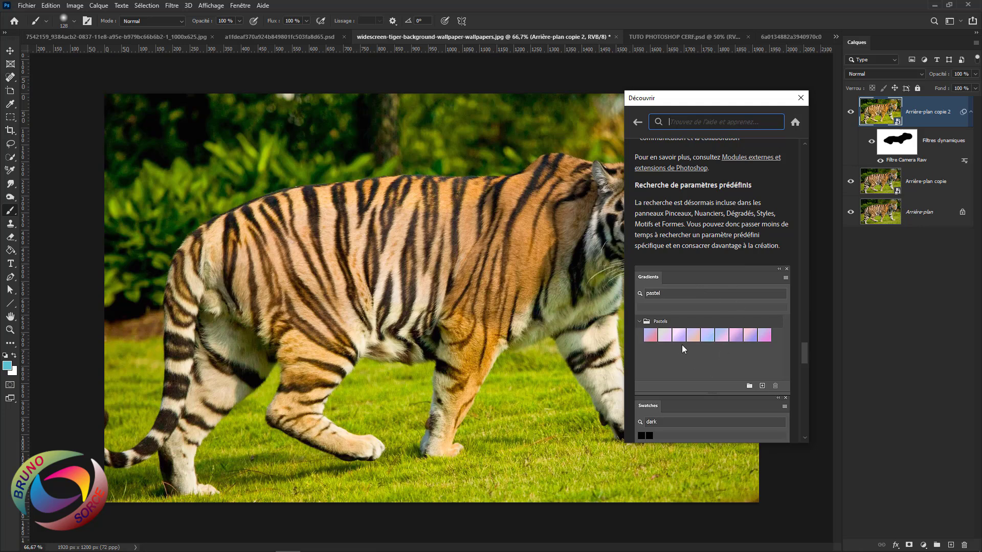
pyautogui.scroll(-3, 699, 331)
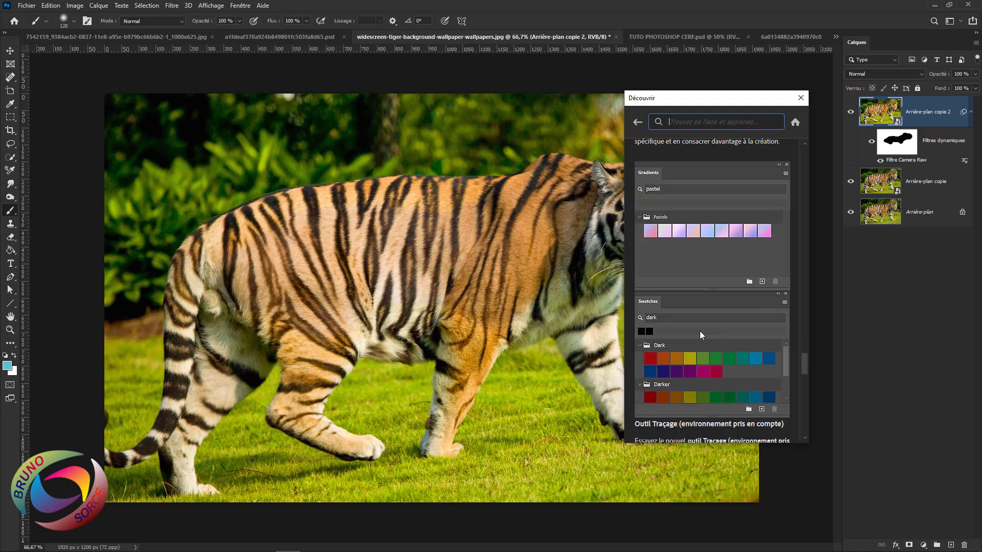
pyautogui.scroll(-4, 684, 309)
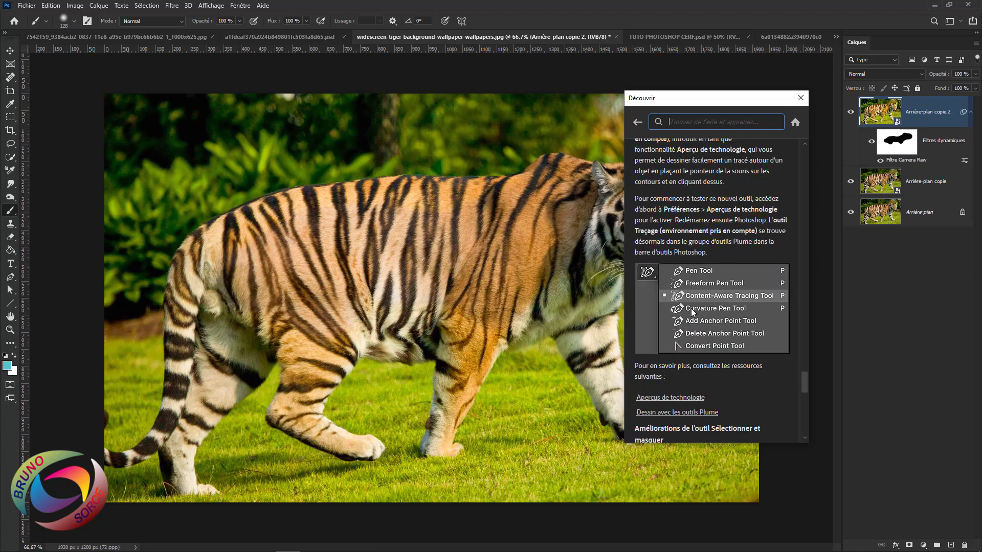
pyautogui.scroll(-1, 692, 308)
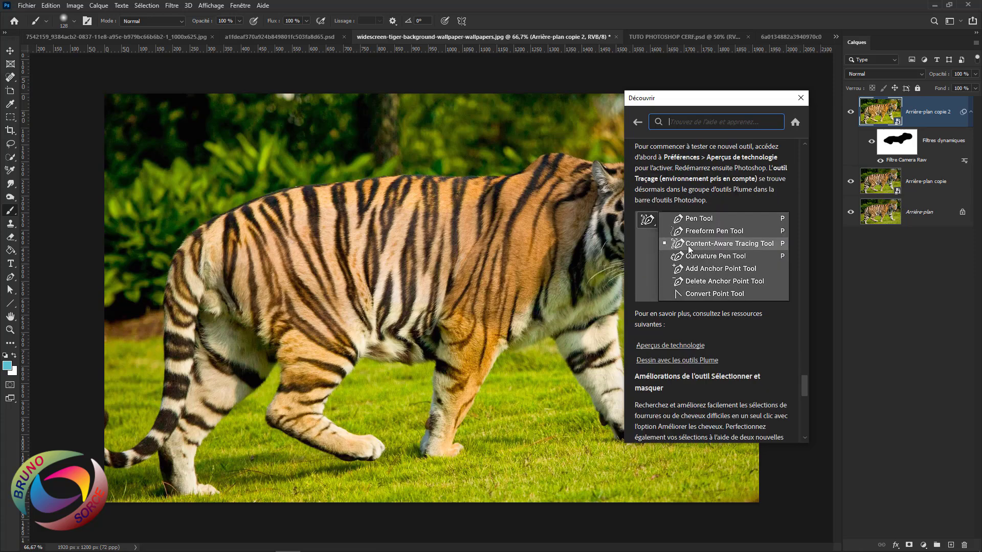
pyautogui.scroll(-10, 713, 250)
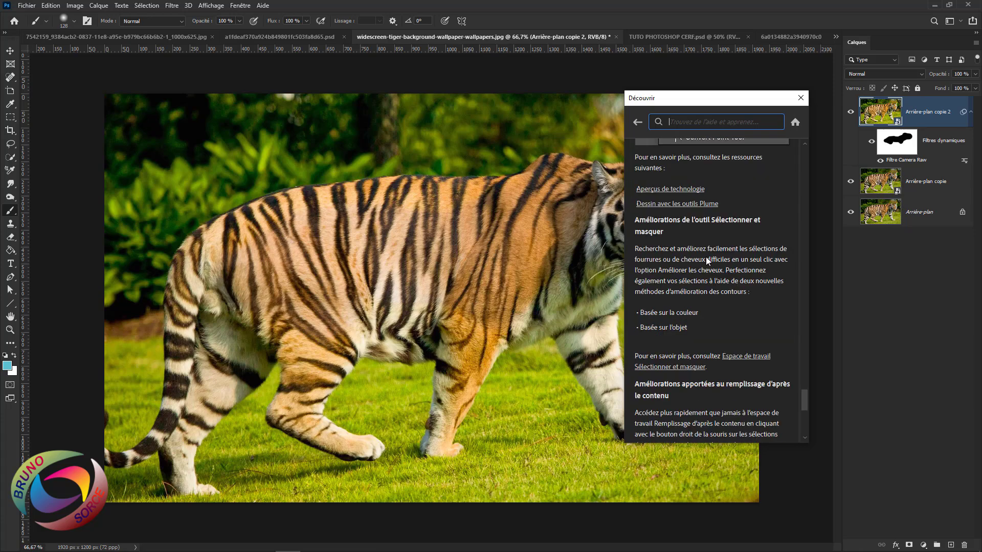
pyautogui.scroll(12, 701, 285)
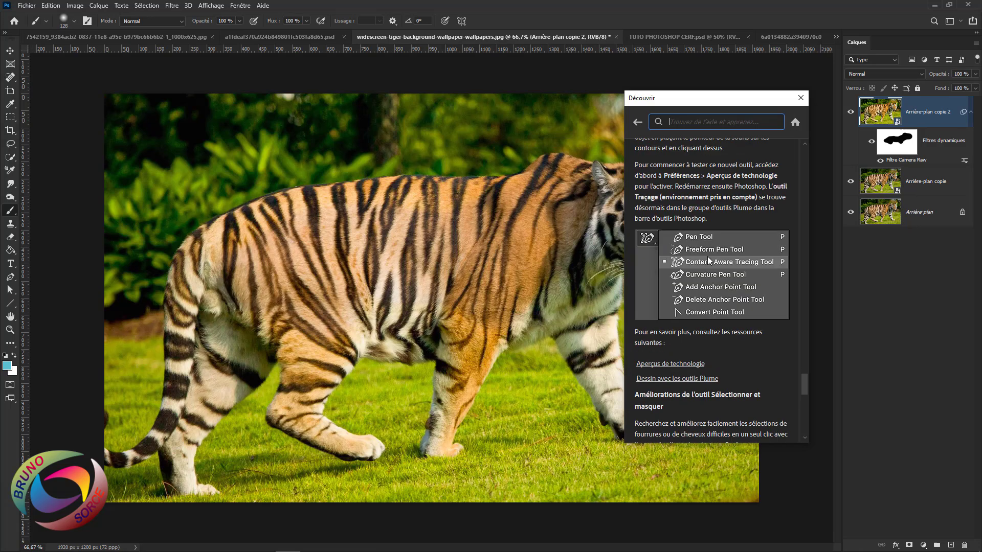
pyautogui.moveTo(801, 364); pyautogui.dragTo(800, 146)
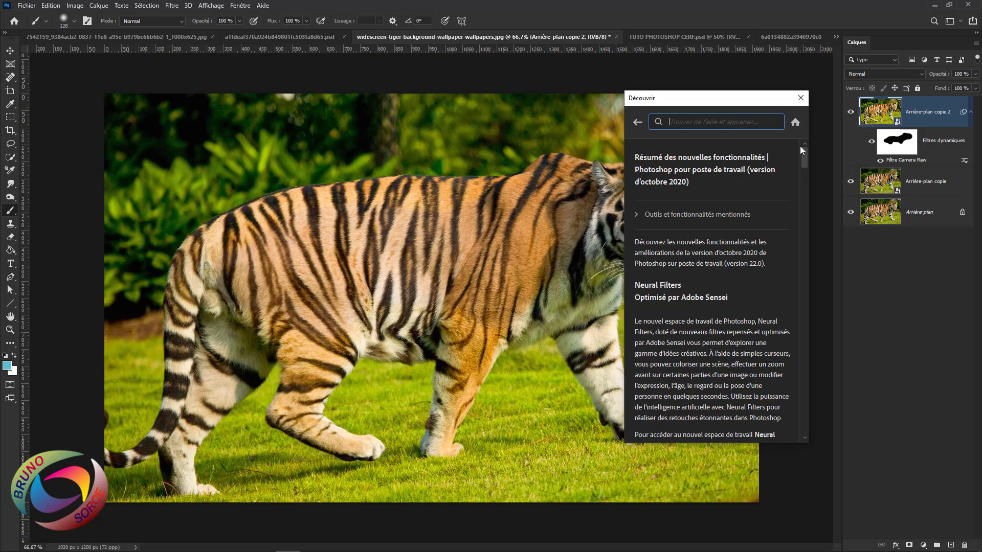
pyautogui.click(795, 124)
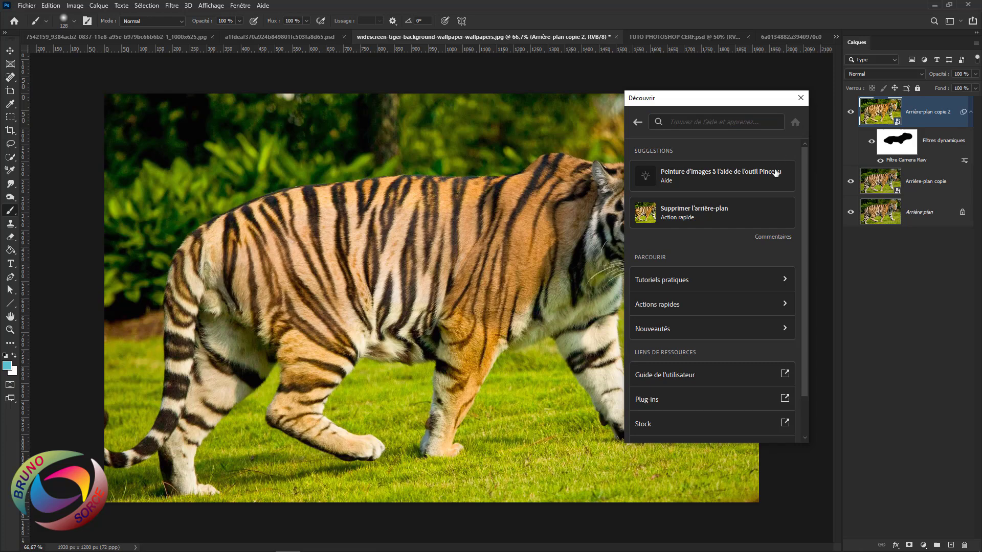
# Open the Guide de l'utilisateur in the browser and go to its Sélections article on the Sélectionner et masquer workspace
pyautogui.click(662, 377)
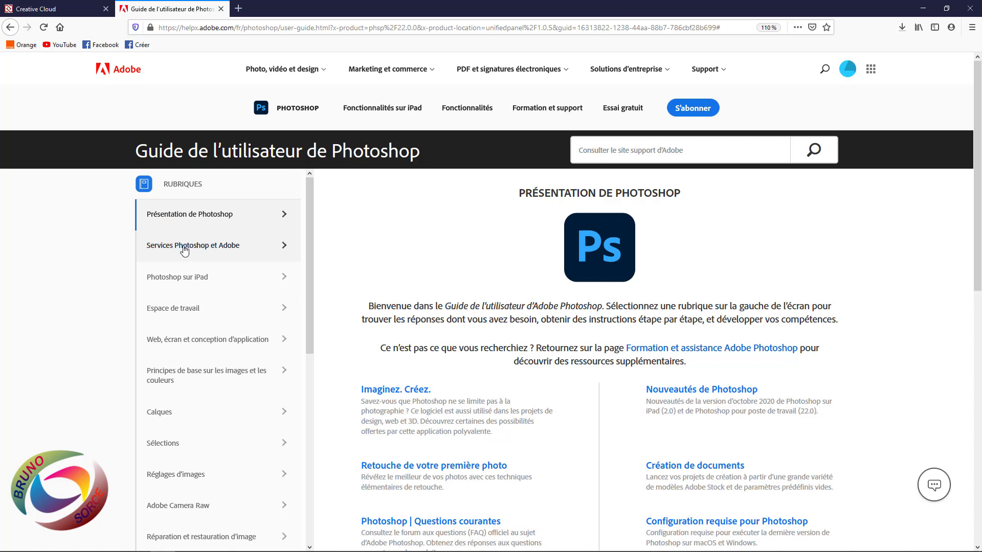
pyautogui.scroll(-3, 256, 266)
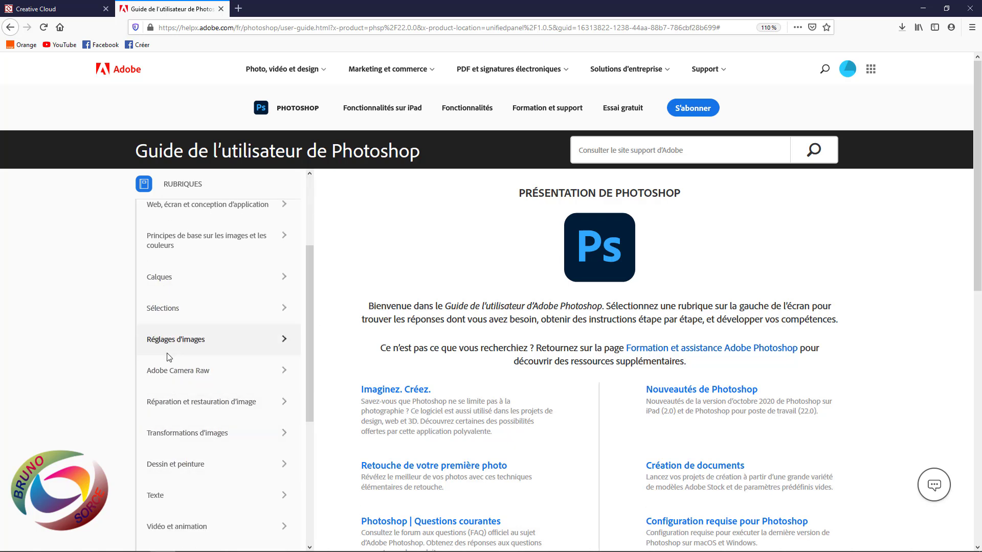
pyautogui.click(167, 309)
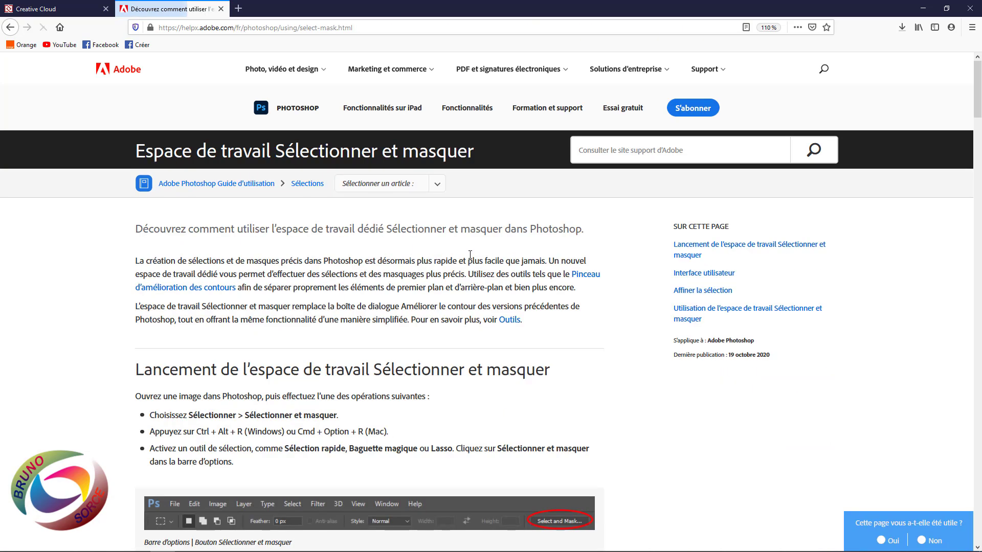
# Examine the Sélectionner et masquer article's interface and tool descriptions, close its browser tab and return to Photoshop
pyautogui.scroll(-7, 339, 306)
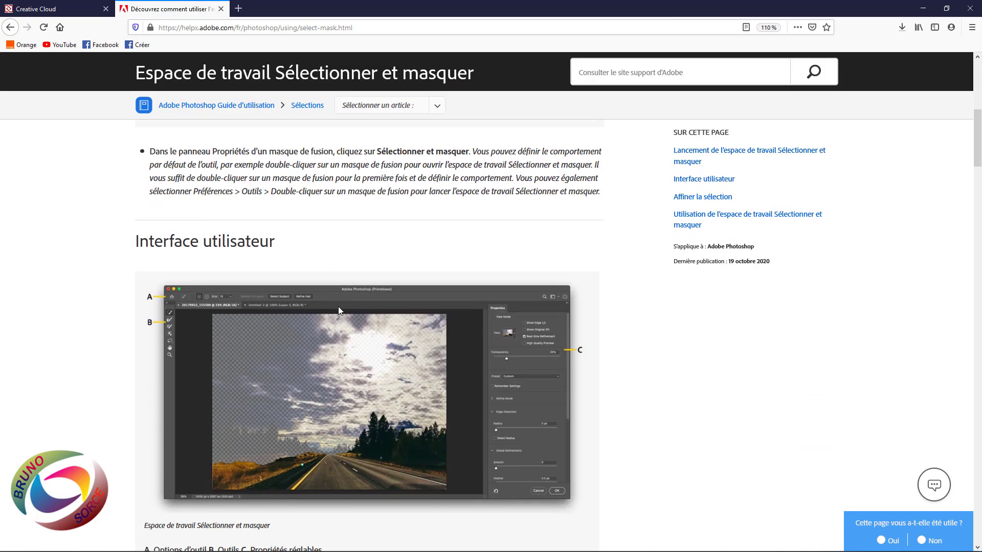
pyautogui.scroll(7, 339, 306)
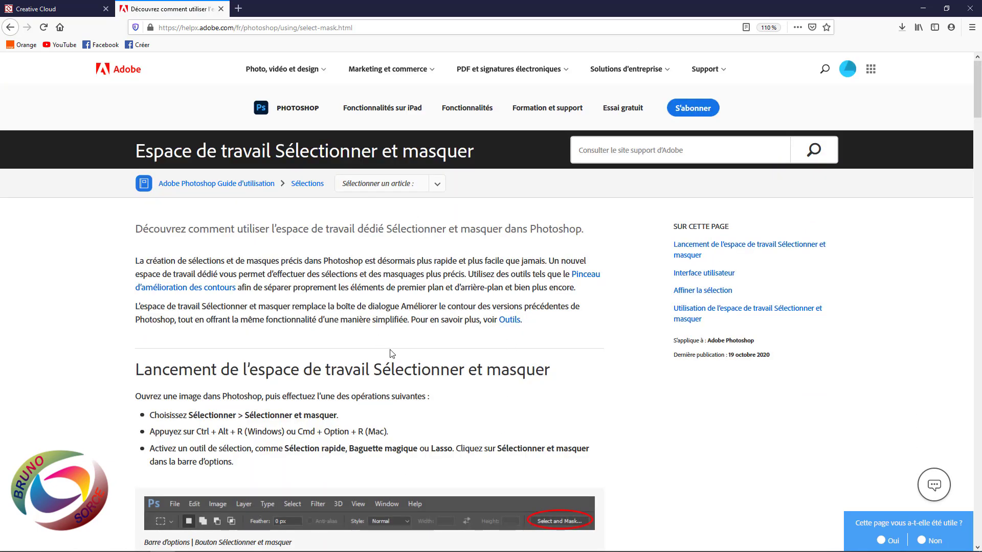
pyautogui.scroll(-12, 392, 353)
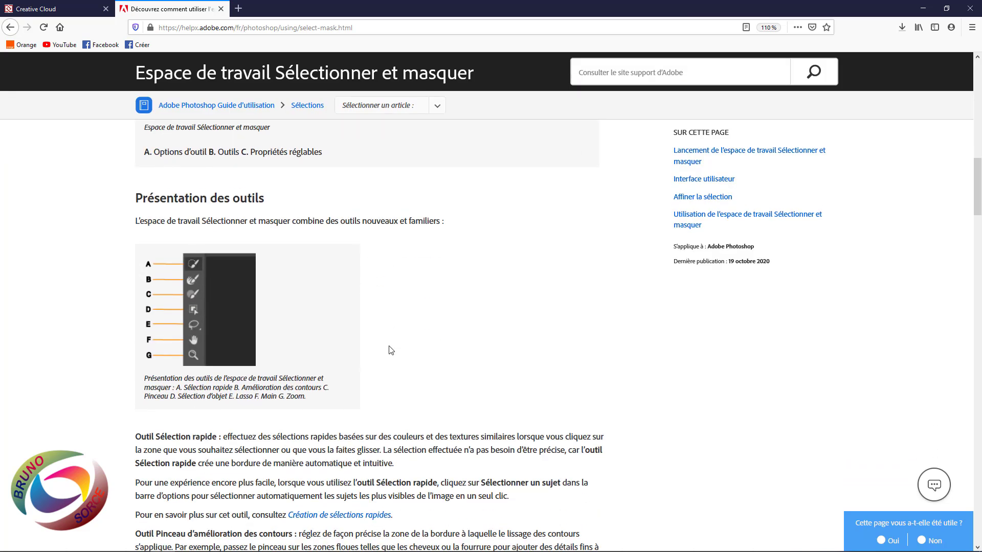
pyautogui.scroll(-5, 392, 353)
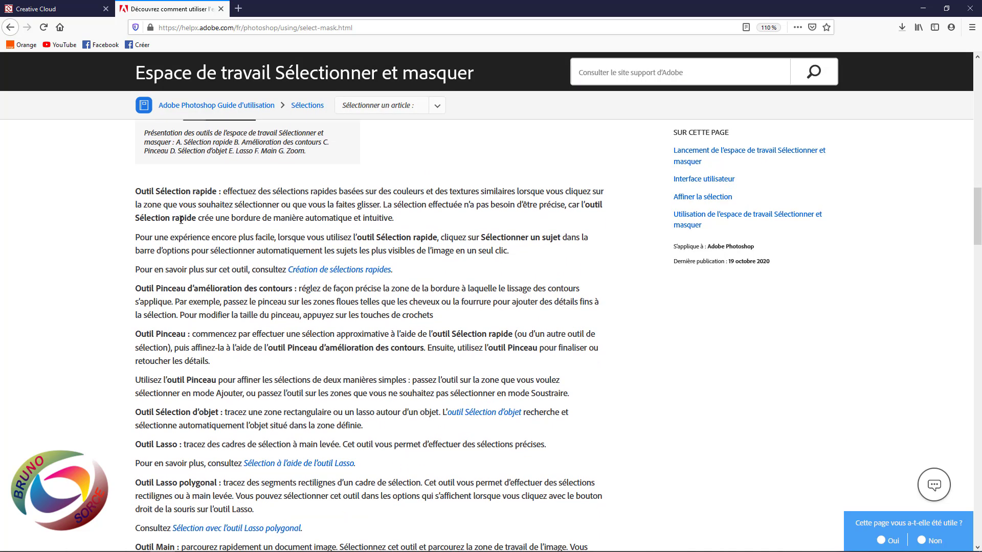
pyautogui.scroll(15, 384, 302)
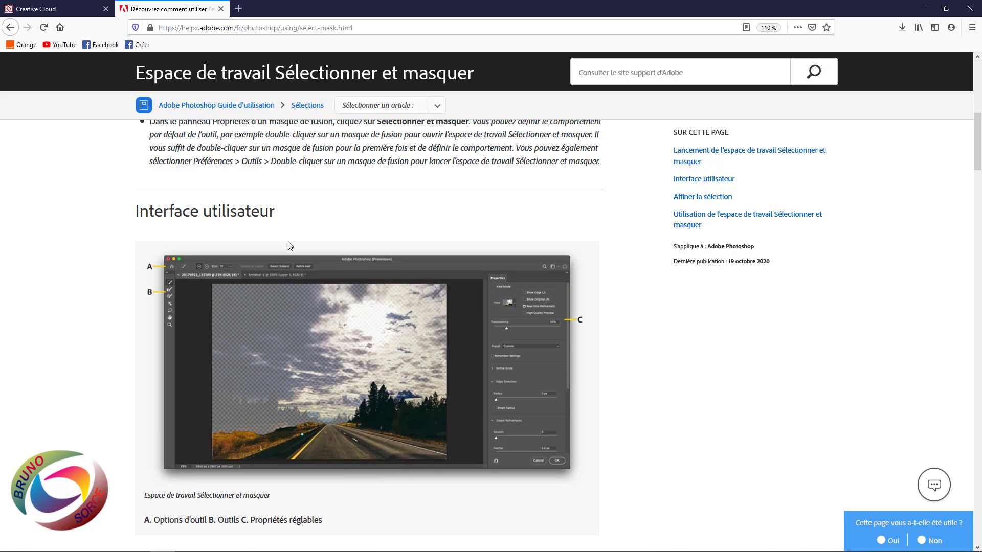
pyautogui.click(221, 9)
pyautogui.click(921, 10)
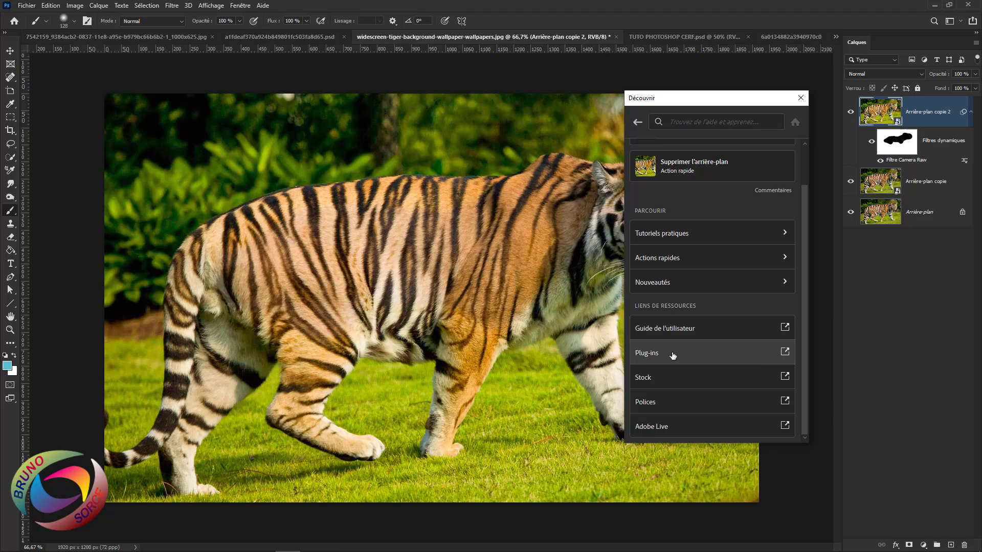
# Open the Plug-ins resource link, browse the Photoshop extensions on Adobe Exchange, close that tab and return to Photoshop, keeping the running download
pyautogui.click(673, 355)
pyautogui.scroll(-2, 459, 326)
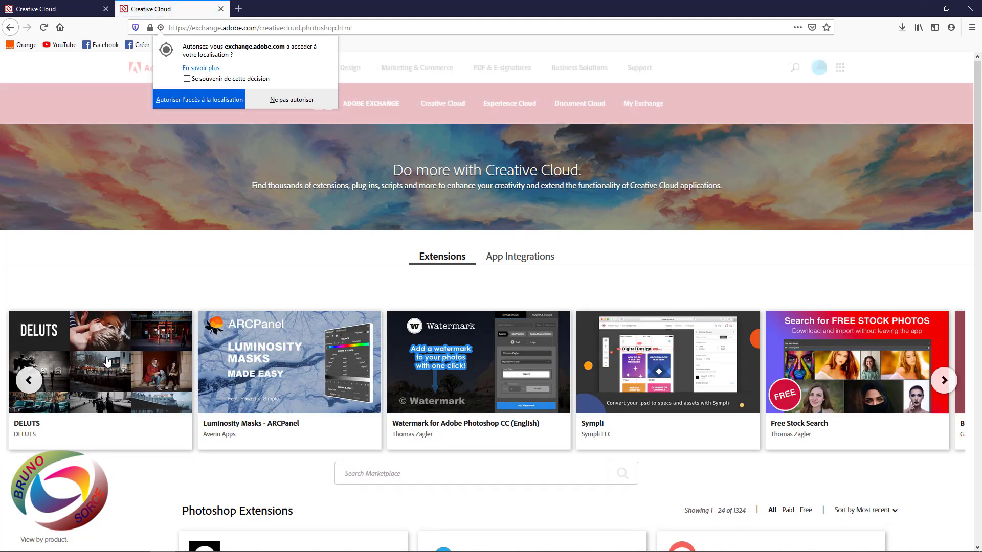
pyautogui.scroll(-3, 474, 361)
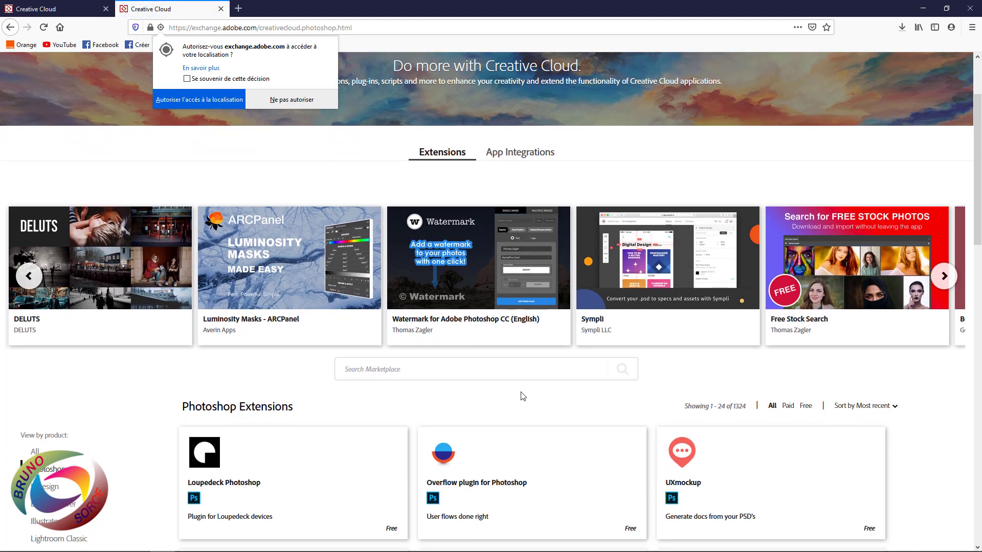
pyautogui.scroll(-3, 477, 391)
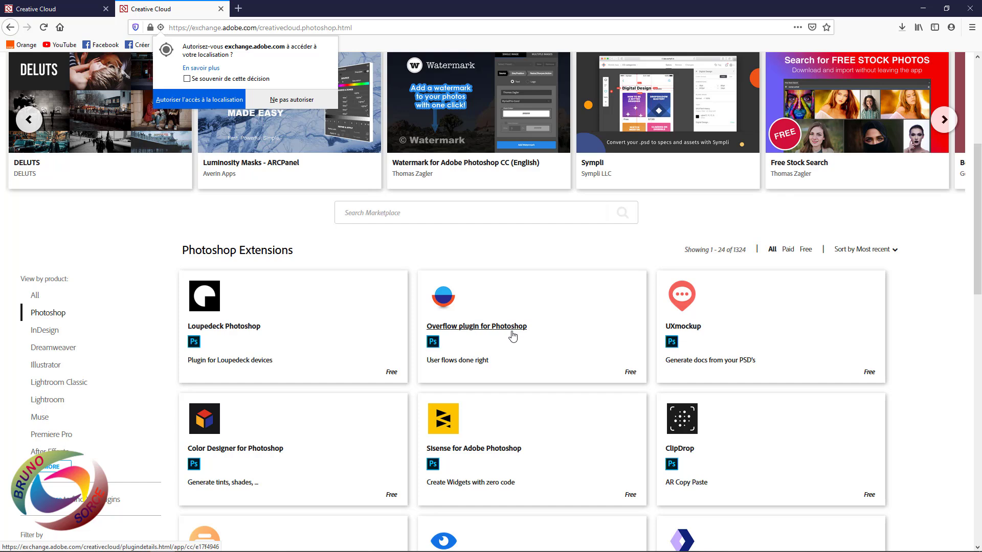
pyautogui.scroll(-3, 512, 336)
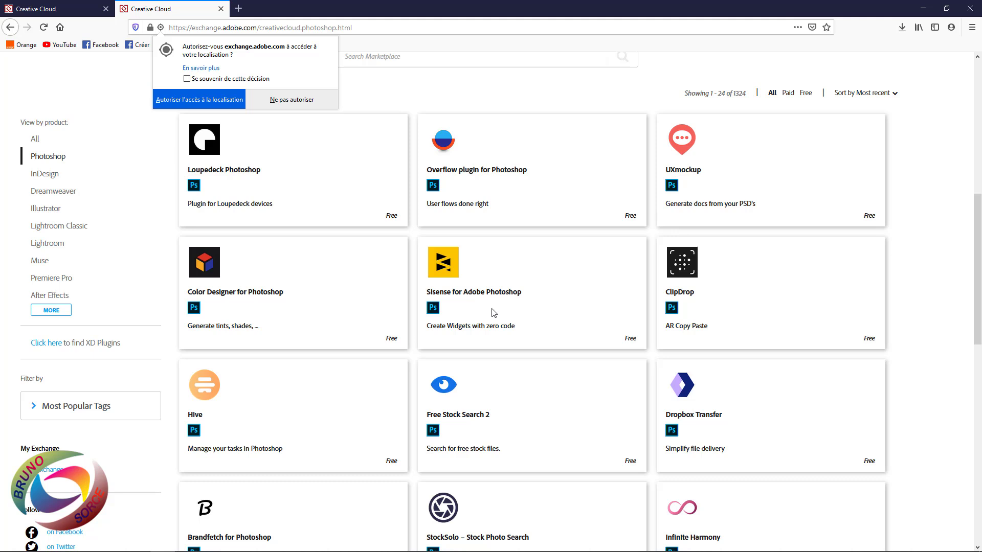
pyautogui.click(221, 8)
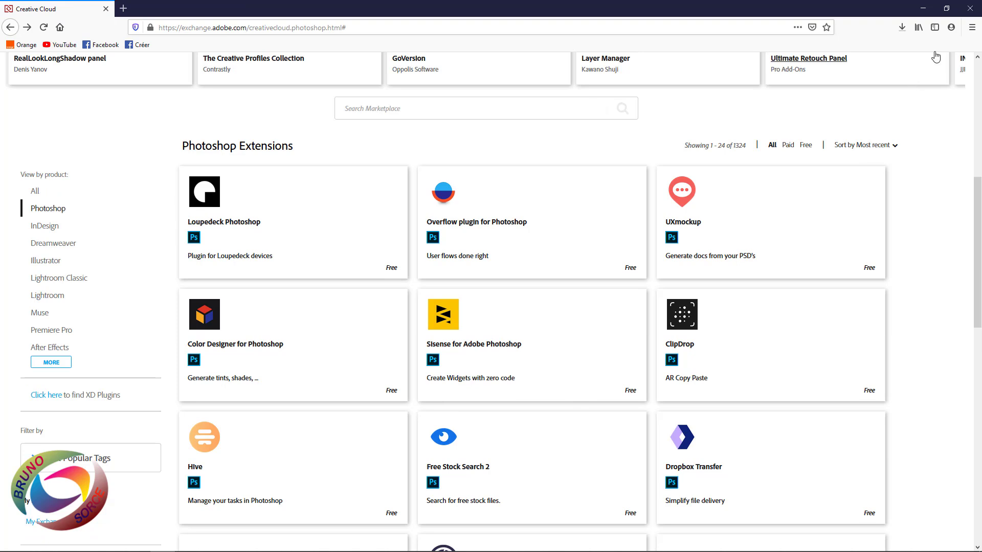
pyautogui.click(971, 8)
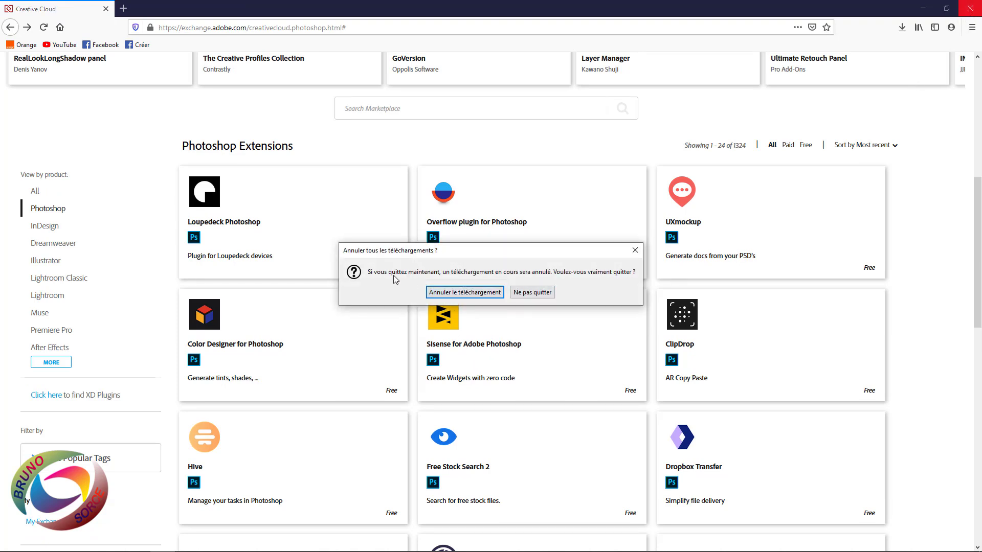
pyautogui.click(527, 297)
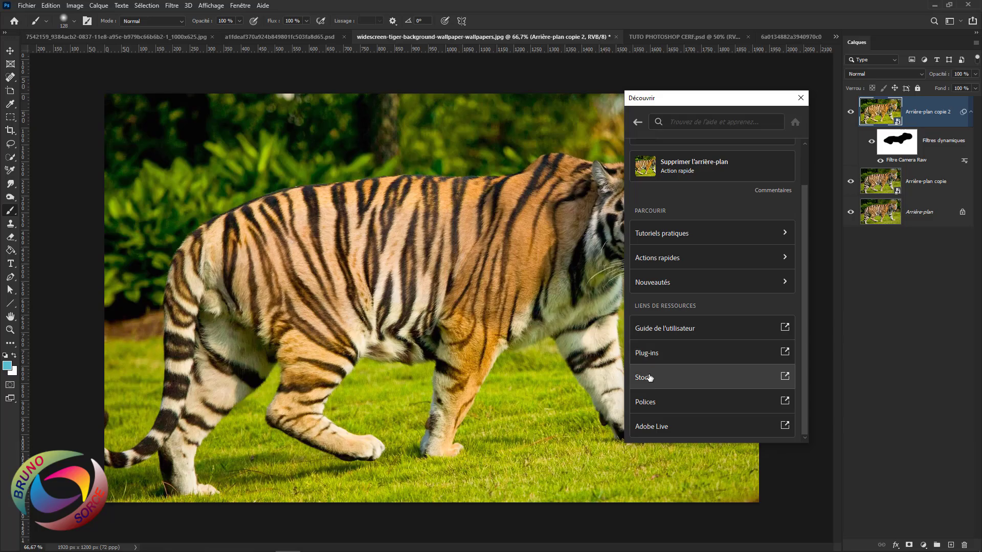
# Open the Stock resource link in the browser and look through the Adobe Stock home page's certified collections
pyautogui.click(649, 379)
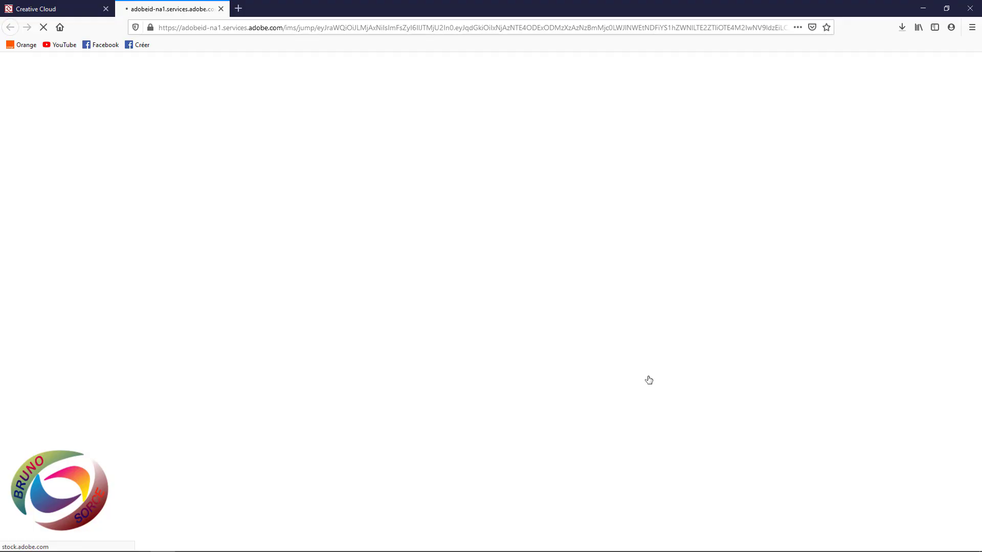
pyautogui.scroll(-6, 511, 309)
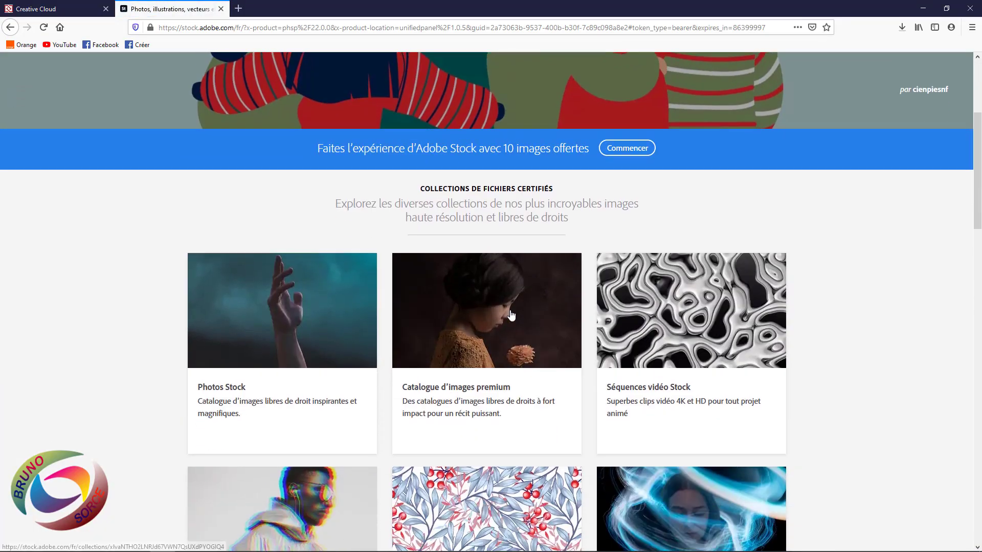
pyautogui.scroll(-3, 524, 325)
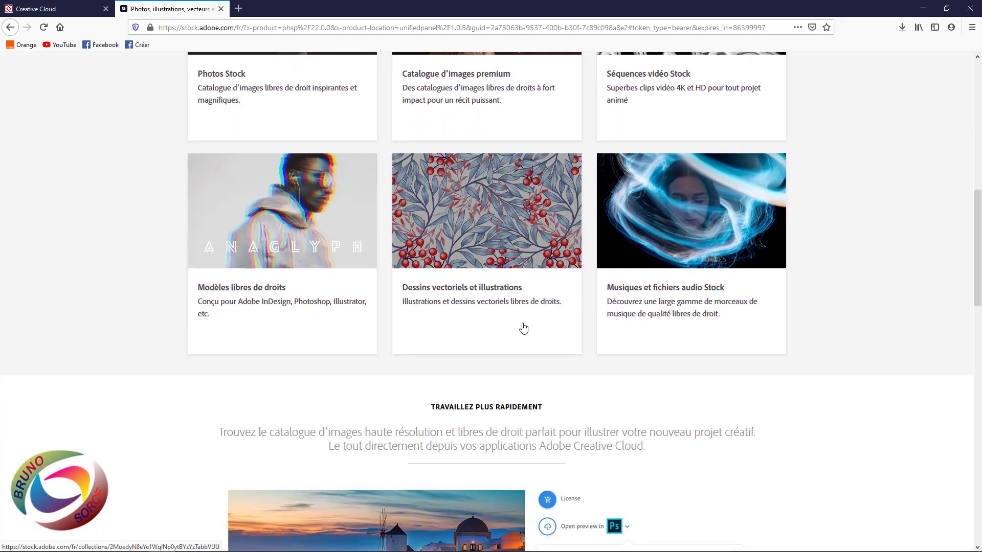
pyautogui.scroll(-5, 523, 328)
pyautogui.scroll(5, 443, 286)
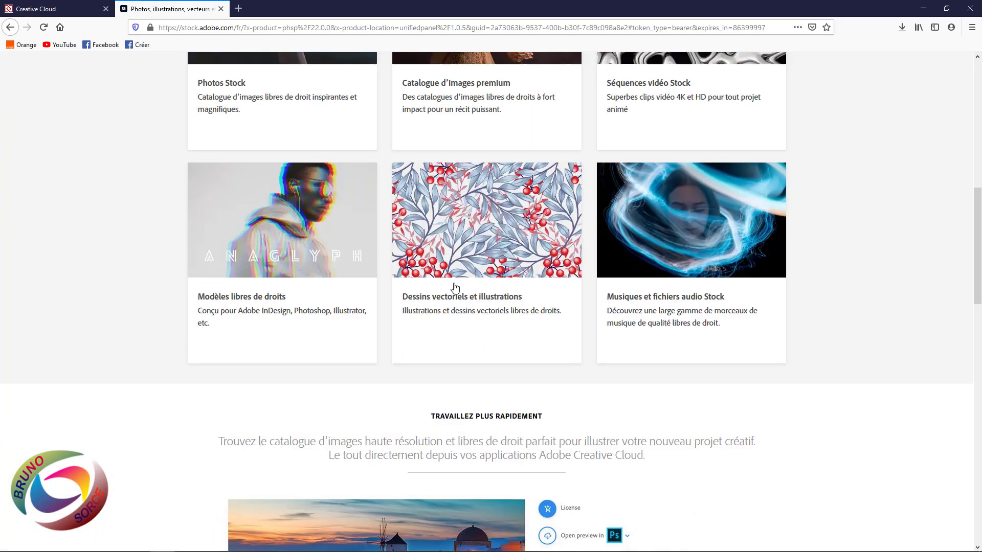
pyautogui.scroll(4, 455, 288)
# Browse the Catalogue d'images premium collection, view the Arctic tern in flight image's details, and close the Adobe Stock tab
pyautogui.click(480, 212)
pyautogui.scroll(-4, 461, 256)
pyautogui.scroll(-15, 380, 251)
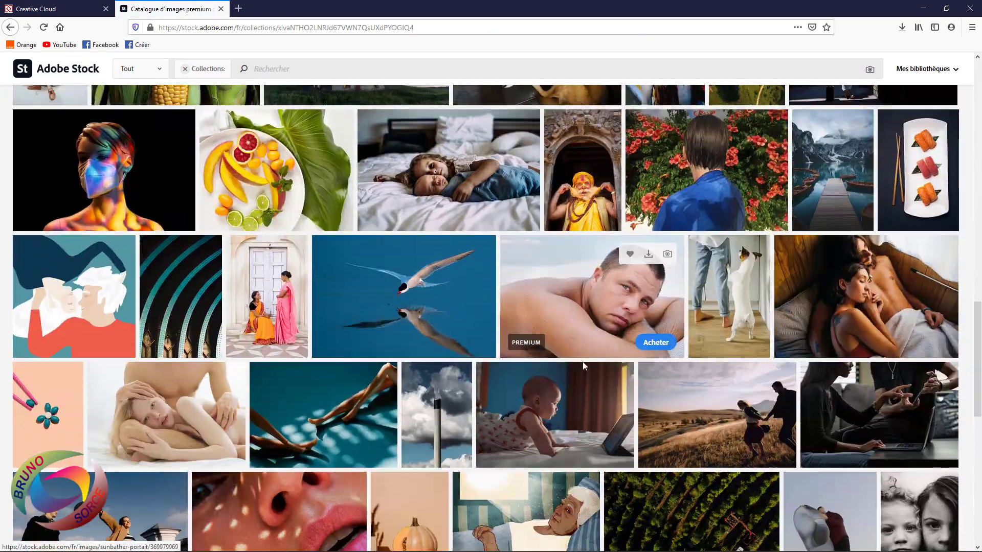
pyautogui.scroll(-4, 440, 307)
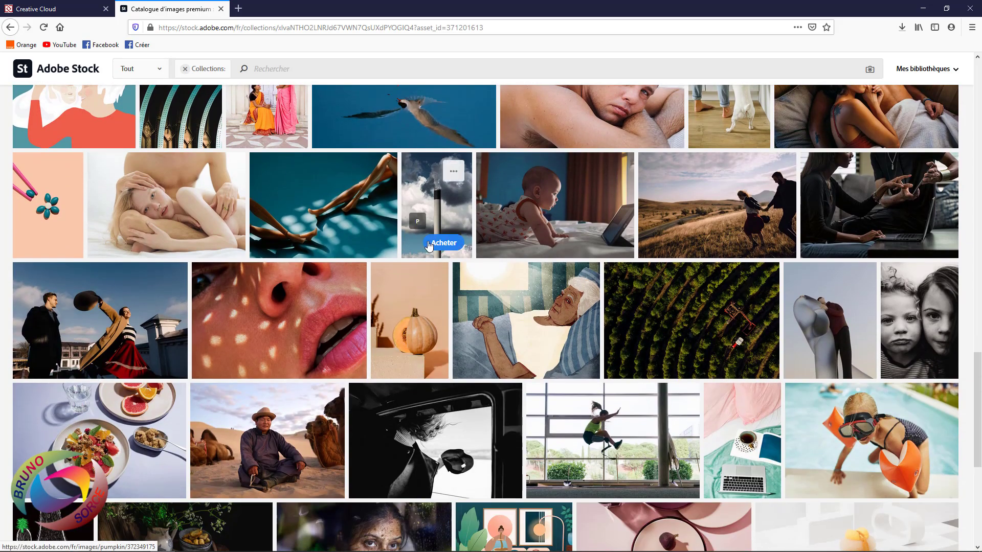
pyautogui.click(423, 144)
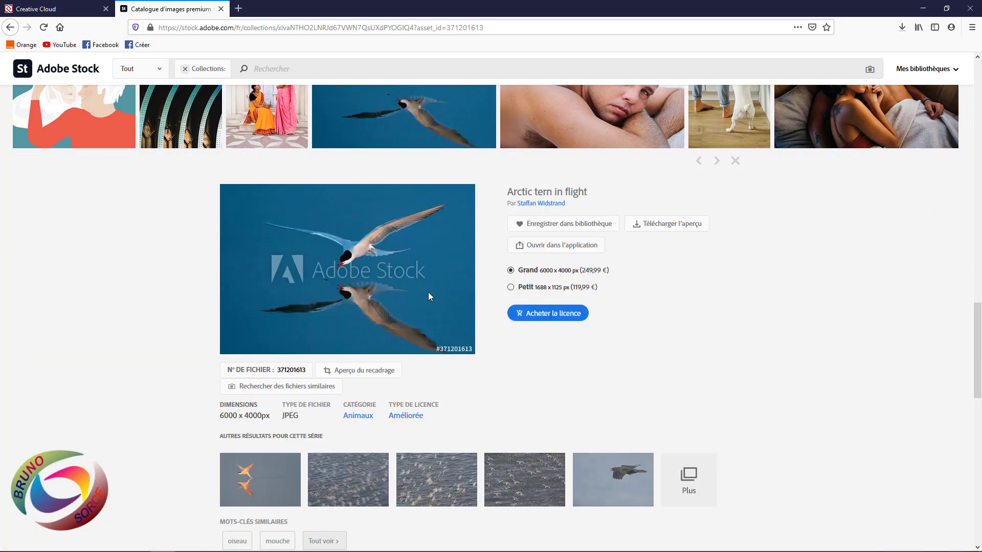
pyautogui.scroll(20, 439, 299)
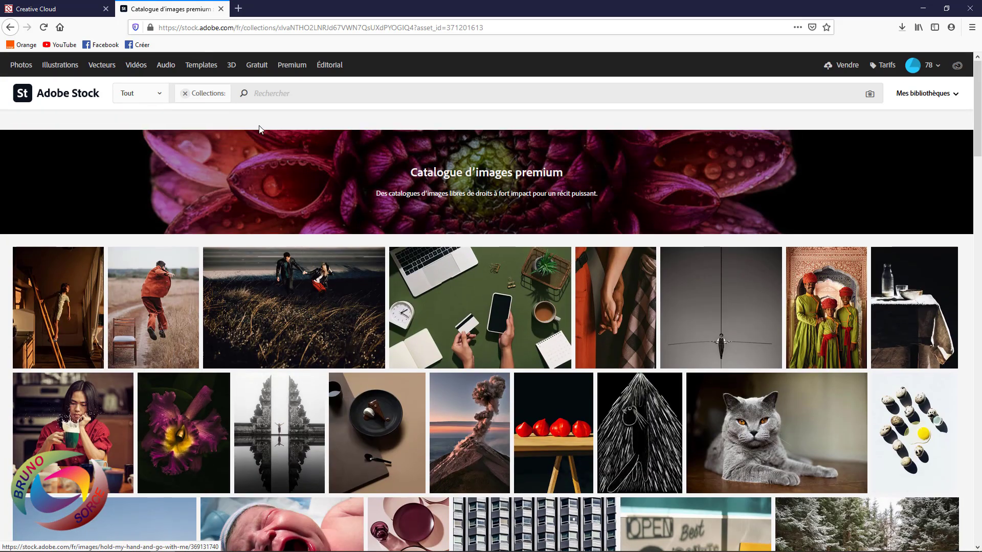
pyautogui.click(221, 10)
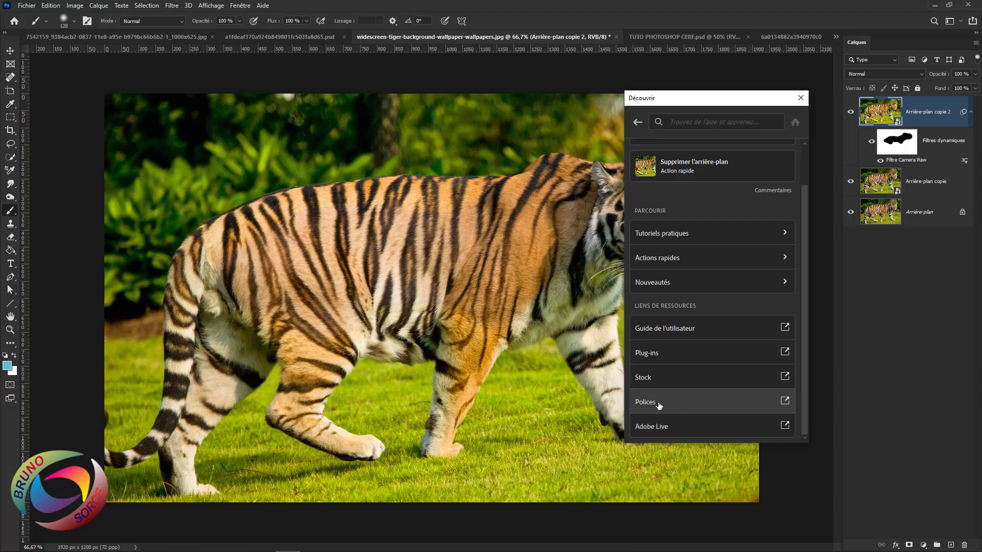
# Open the Polices resource link, browse the Adobe Fonts catalogue and examine the House of cards family page
pyautogui.click(660, 404)
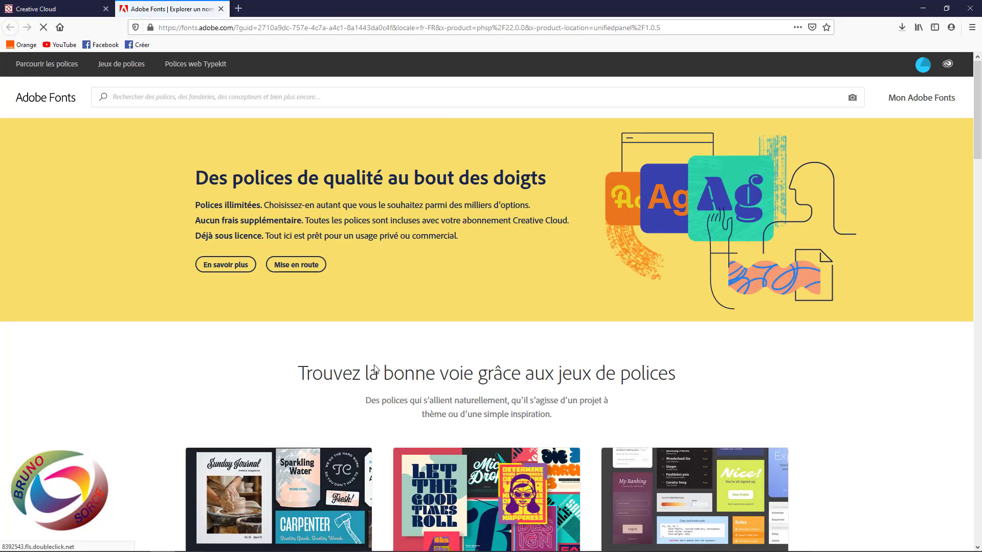
pyautogui.click(296, 267)
pyautogui.scroll(-3, 487, 343)
pyautogui.scroll(-8, 488, 343)
pyautogui.click(630, 282)
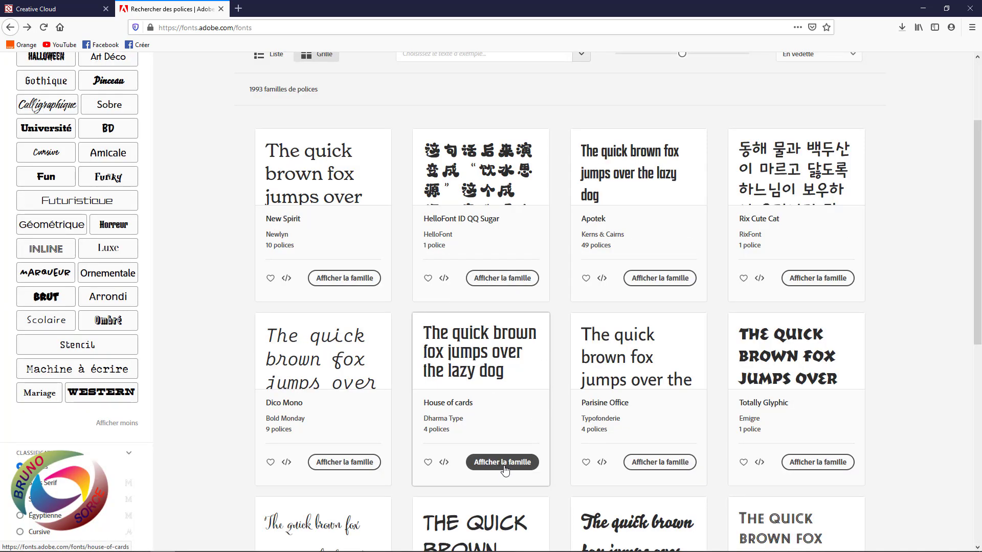
pyautogui.click(504, 465)
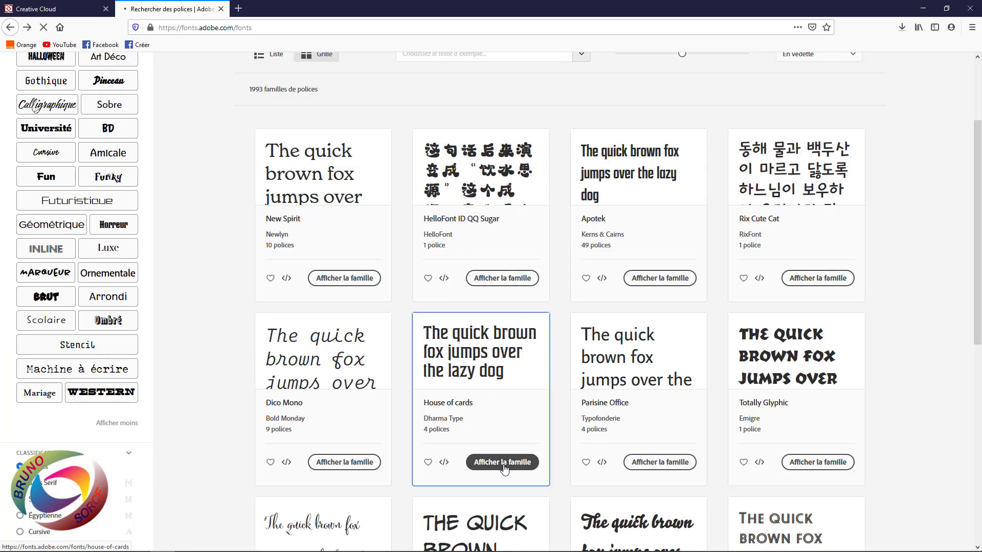
pyautogui.scroll(-5, 418, 339)
pyautogui.scroll(5, 463, 313)
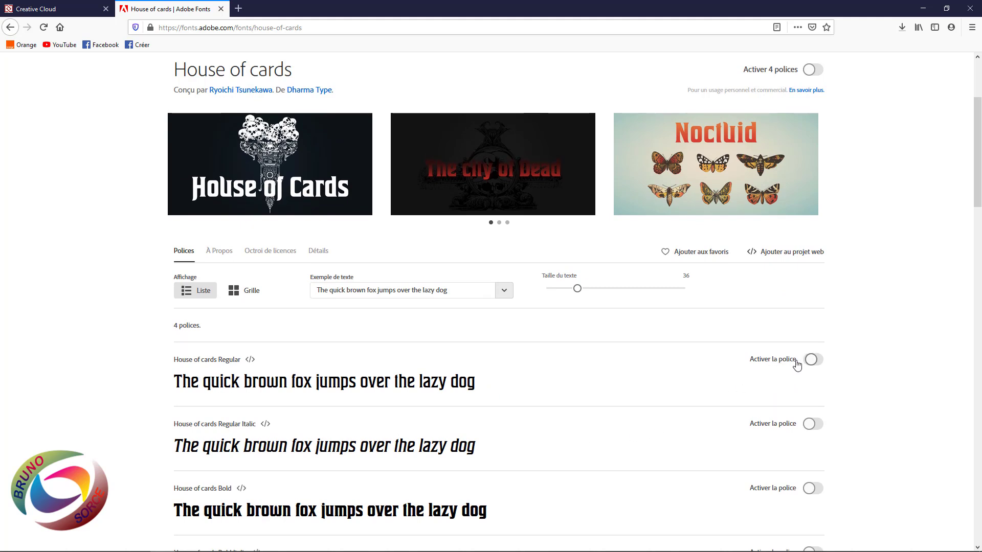
# Activate the House of cards Regular font, dismiss the confirmation, and deactivate the font again
pyautogui.click(813, 360)
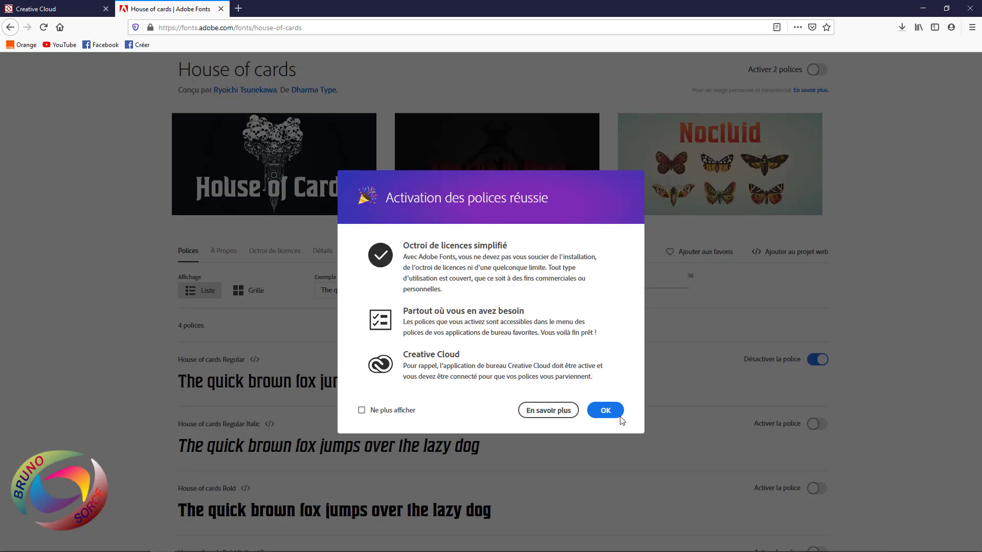
pyautogui.click(608, 411)
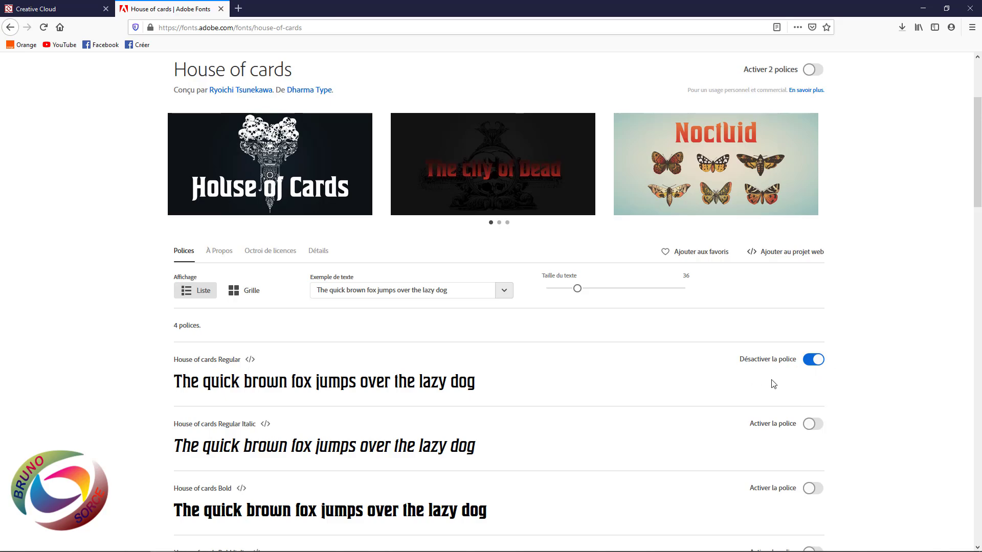
pyautogui.click(807, 363)
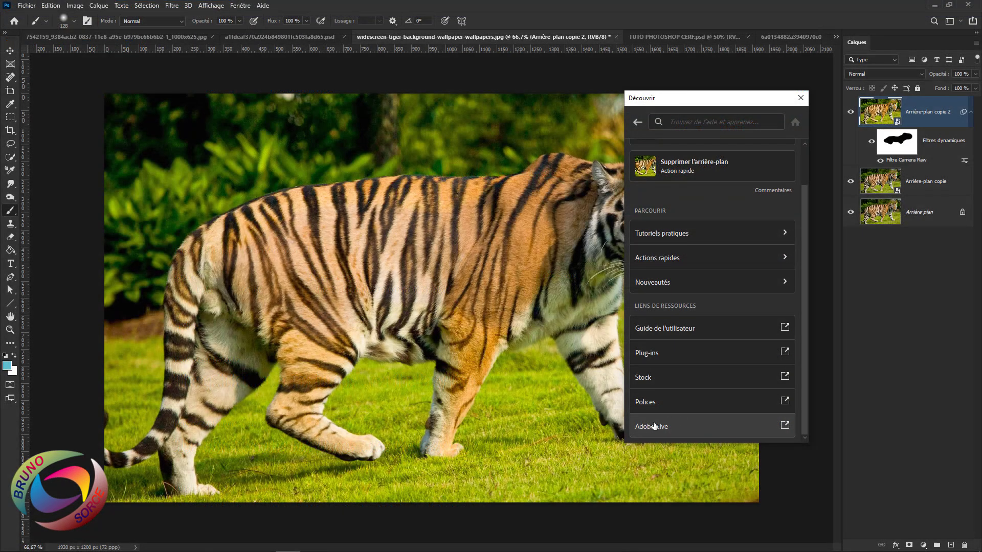
# Open the Adobe Live resource link, look through Behance's Photoshop videos, and return to Photoshop
pyautogui.click(657, 428)
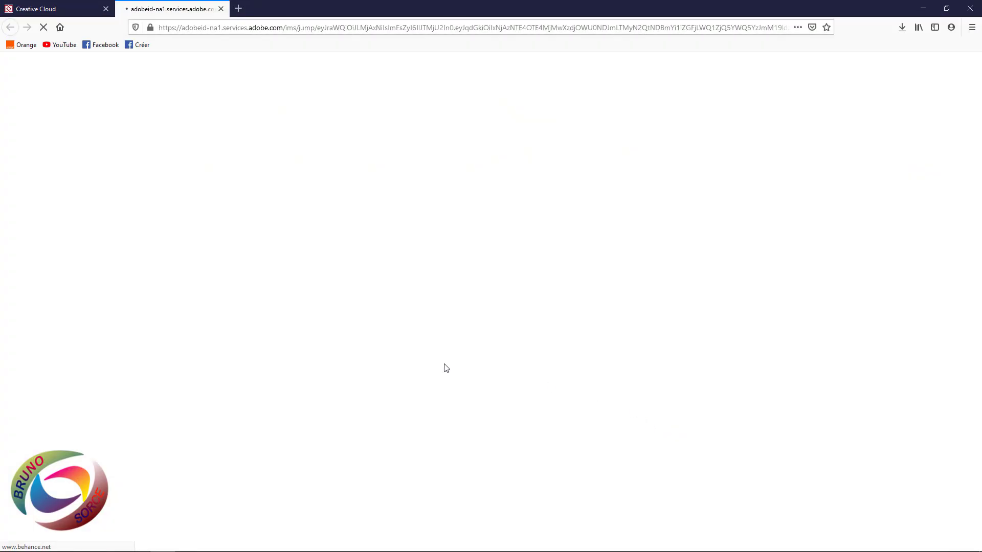
pyautogui.scroll(-5, 478, 345)
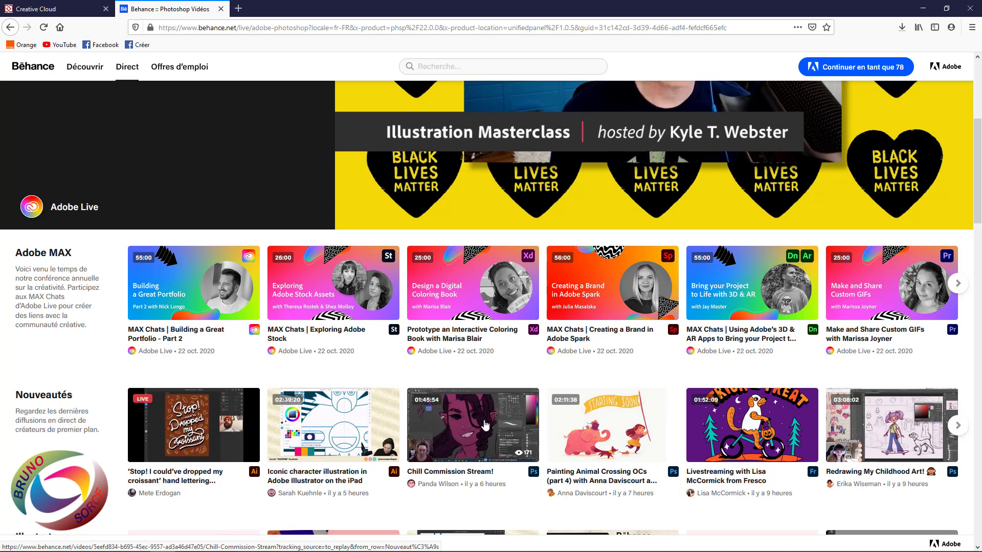
pyautogui.scroll(-1, 484, 425)
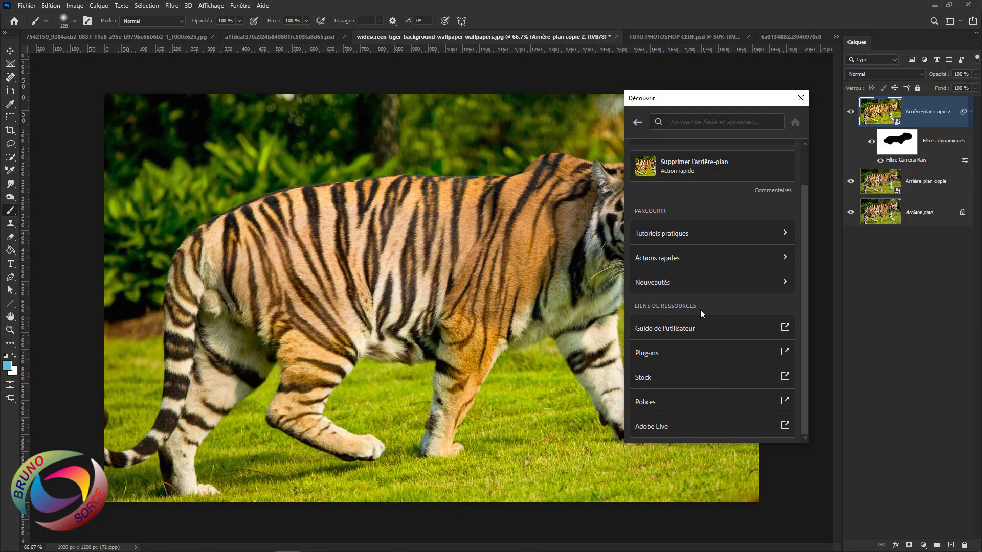
# Open the Tutoriels pratiques list in the Découvrir window and start the Création d'un tatouage tutorial from Effets créatifs
pyautogui.scroll(1, 797, 366)
pyautogui.moveTo(798, 367); pyautogui.dragTo(792, 324)
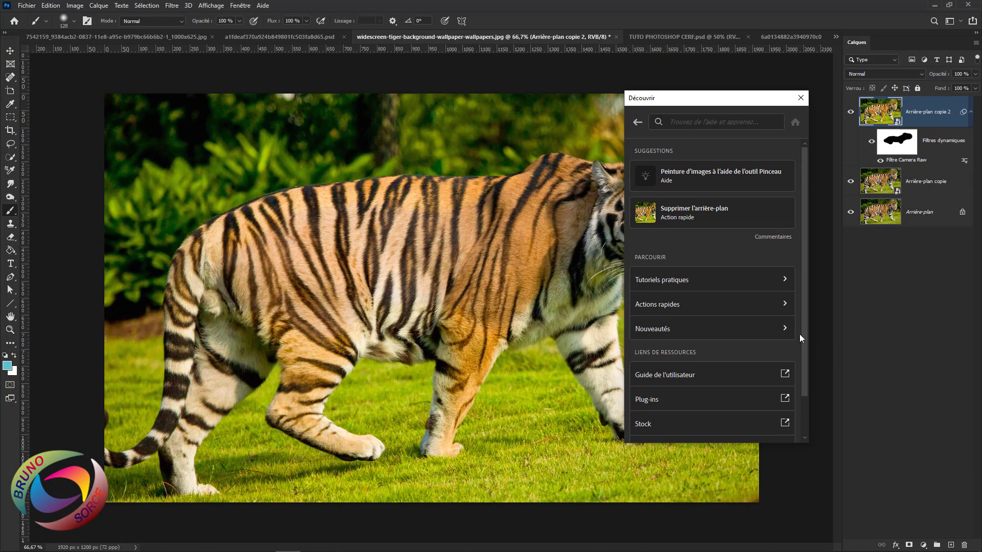
pyautogui.click(669, 280)
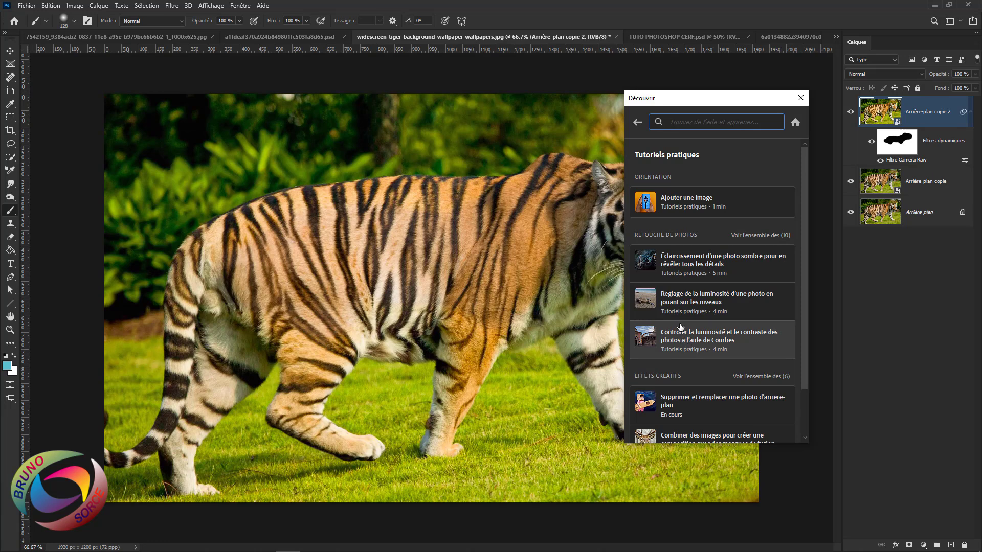
pyautogui.scroll(-2, 686, 317)
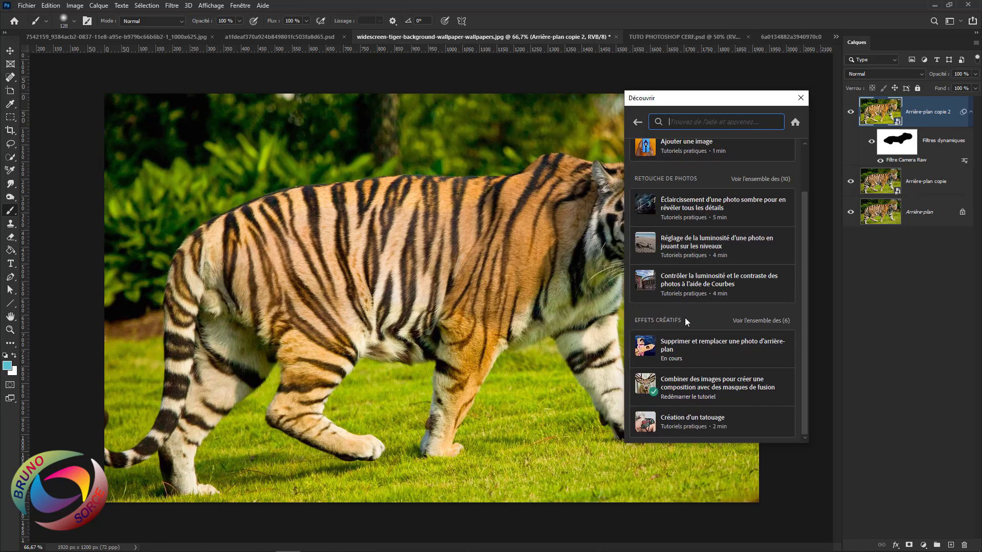
pyautogui.click(679, 425)
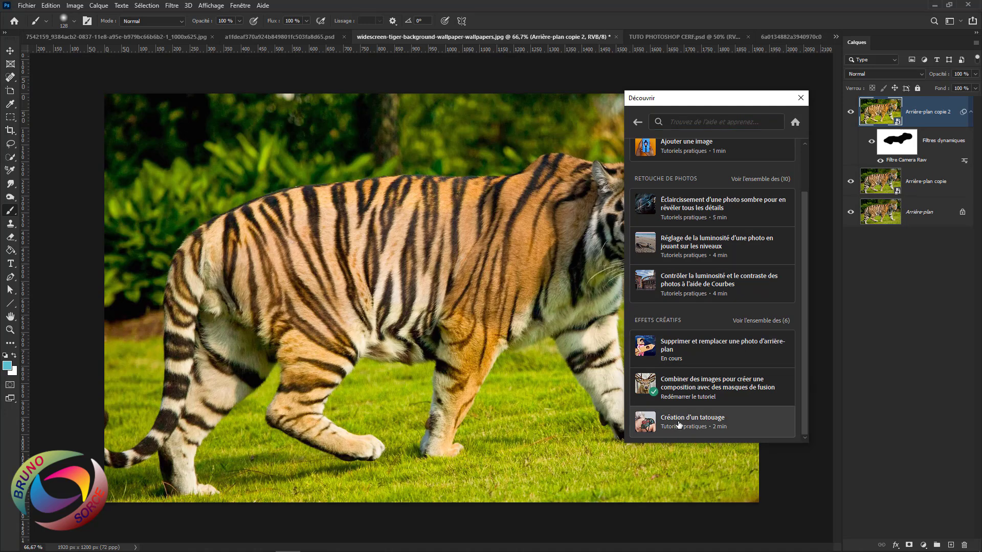
pyautogui.click(679, 425)
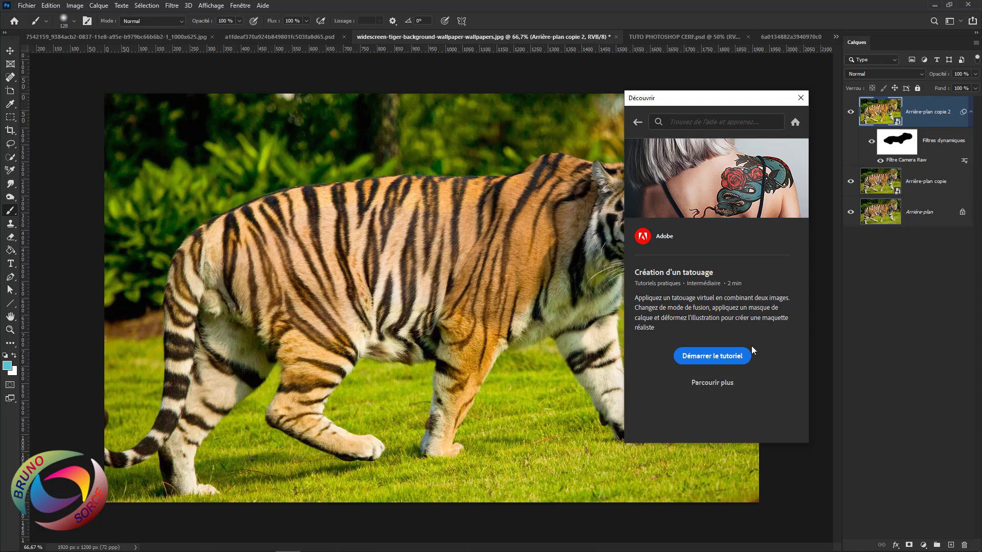
pyautogui.click(708, 358)
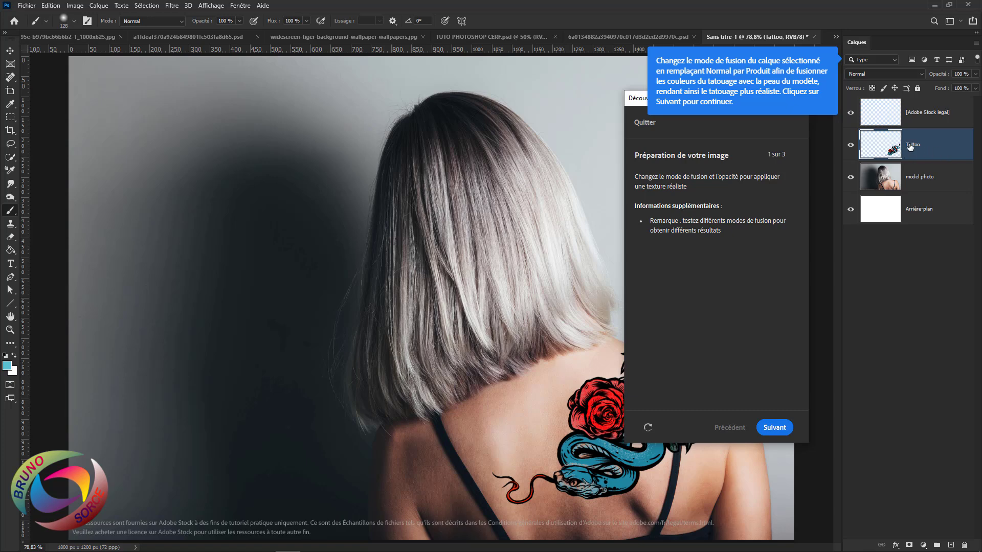
# Set the Tattoo layer's blend mode to Produit and its opacity to 80 %, advancing the tutorial to the Nettoyage stage
pyautogui.click(891, 73)
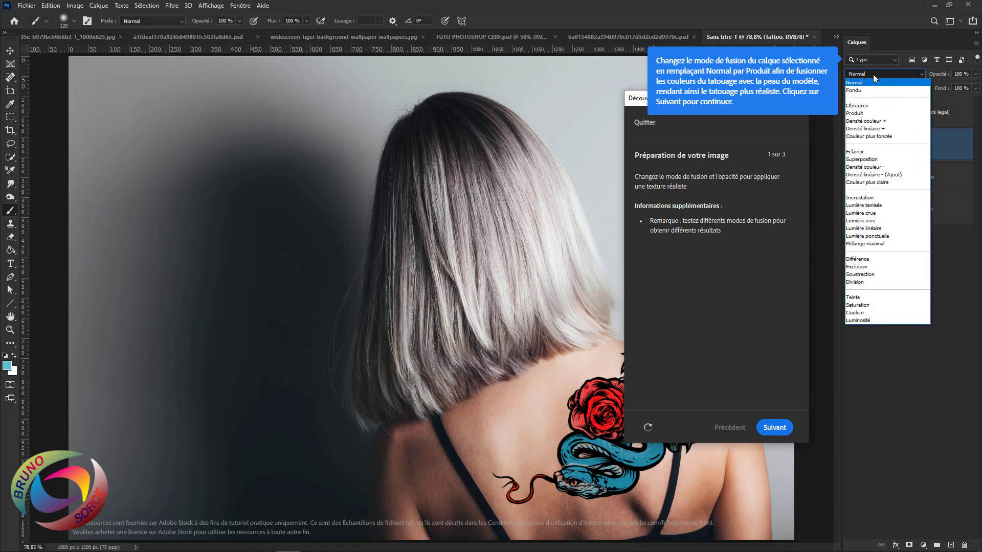
pyautogui.click(855, 114)
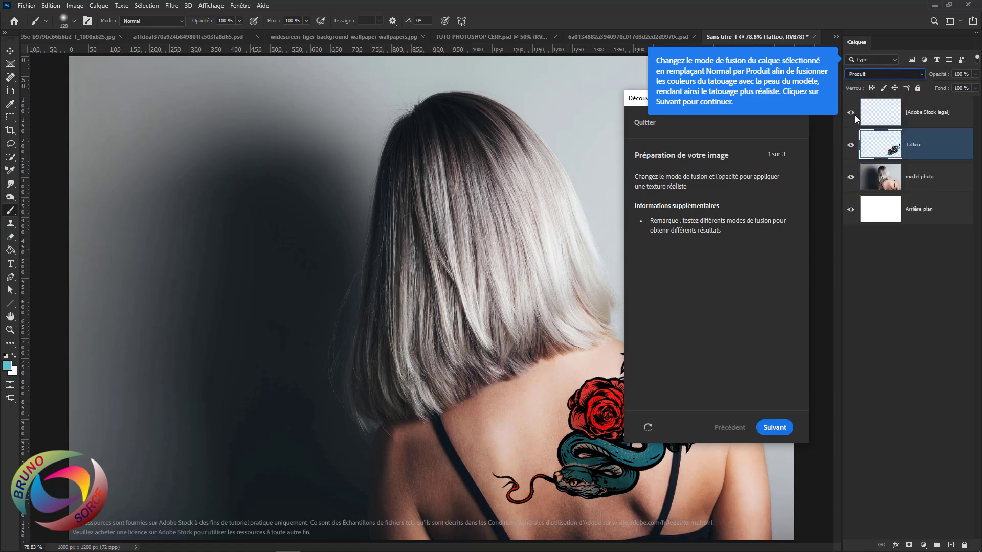
pyautogui.click(775, 429)
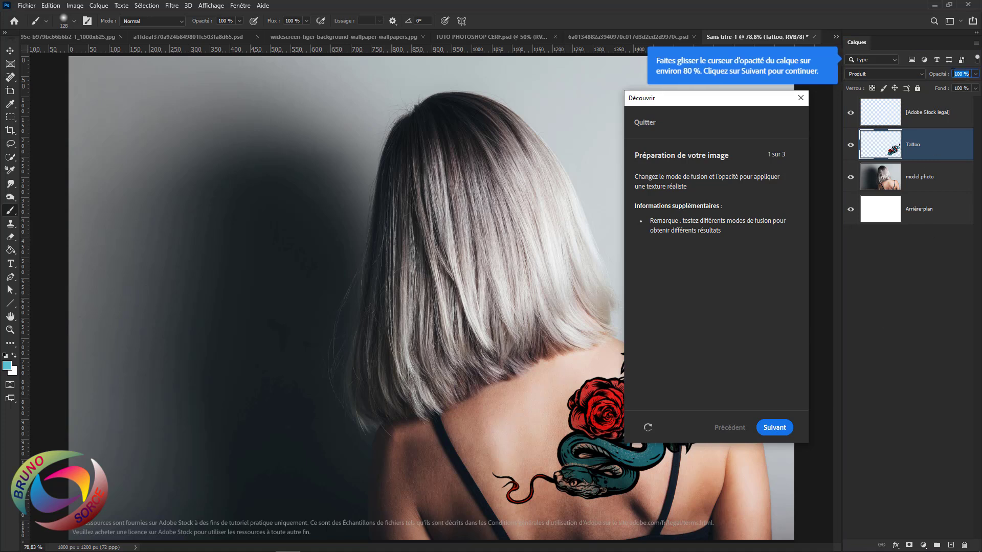
pyautogui.write('8')
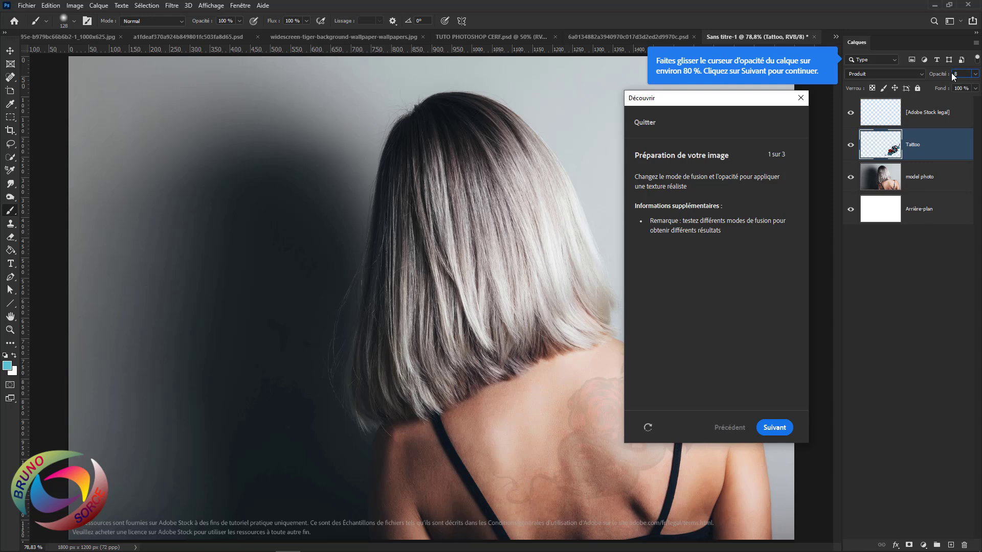
pyautogui.write('0')
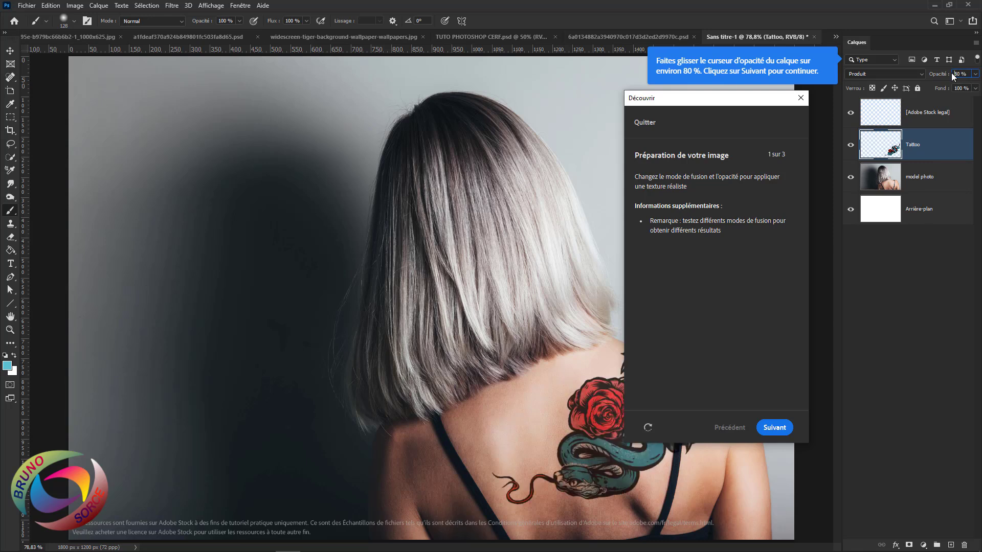
pyautogui.click(775, 428)
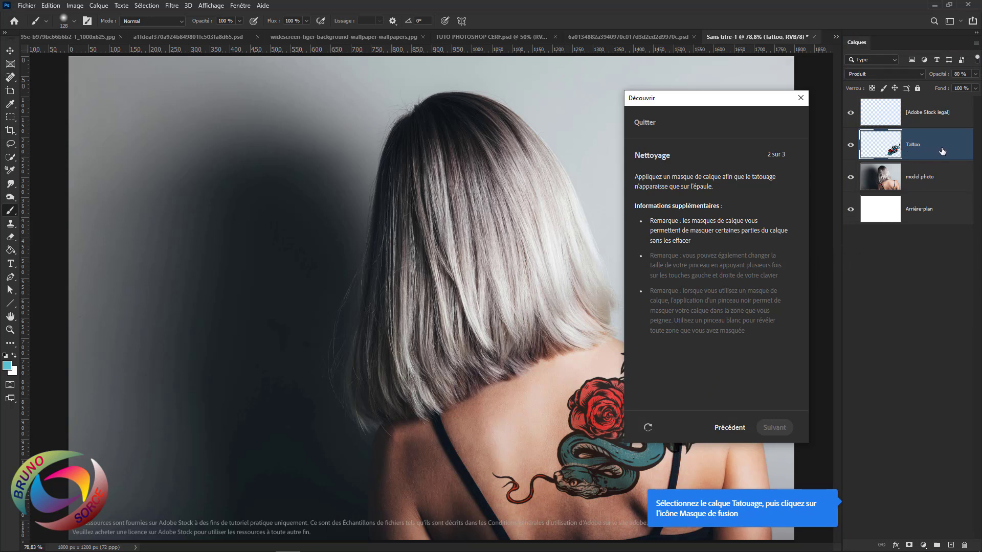
# Add a layer mask to the Tattoo layer, activate the Brush tool with black foreground, and continue the tutorial
pyautogui.click(908, 545)
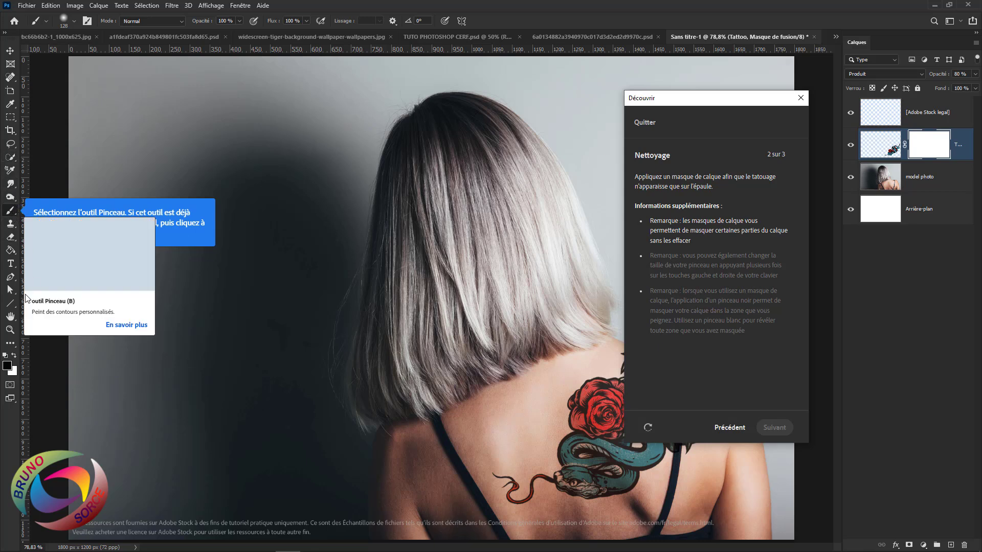
pyautogui.moveTo(13, 277); pyautogui.dragTo(40, 276)
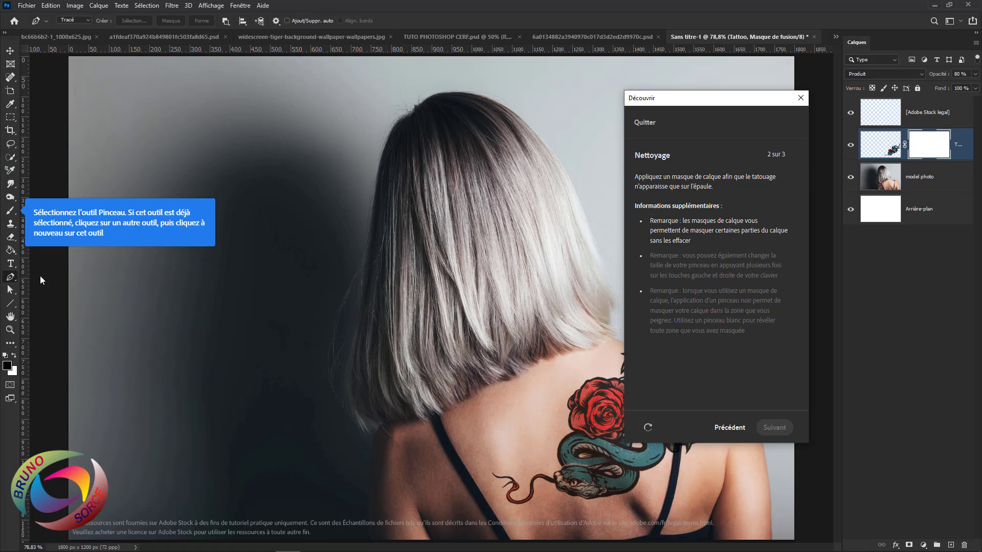
pyautogui.rightClick(8, 214)
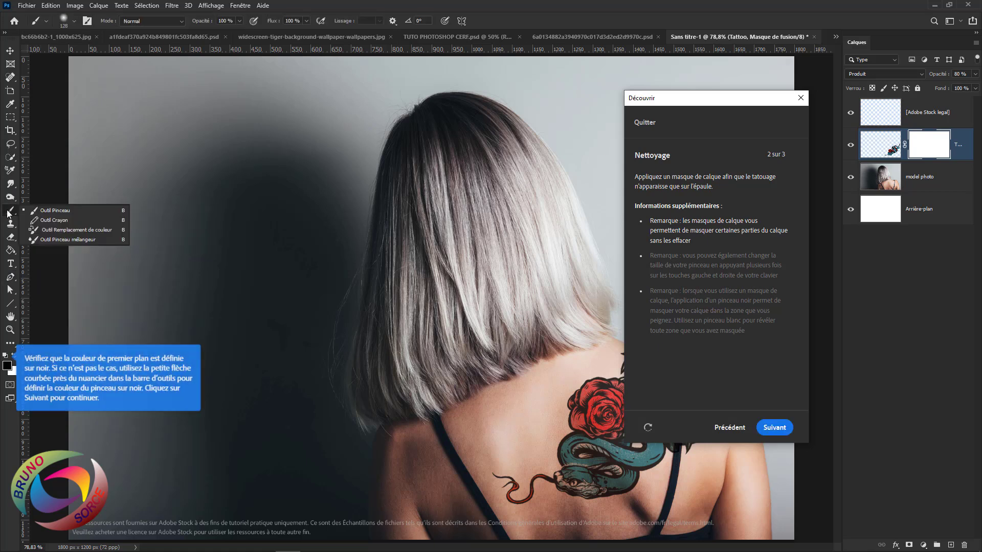
pyautogui.click(7, 366)
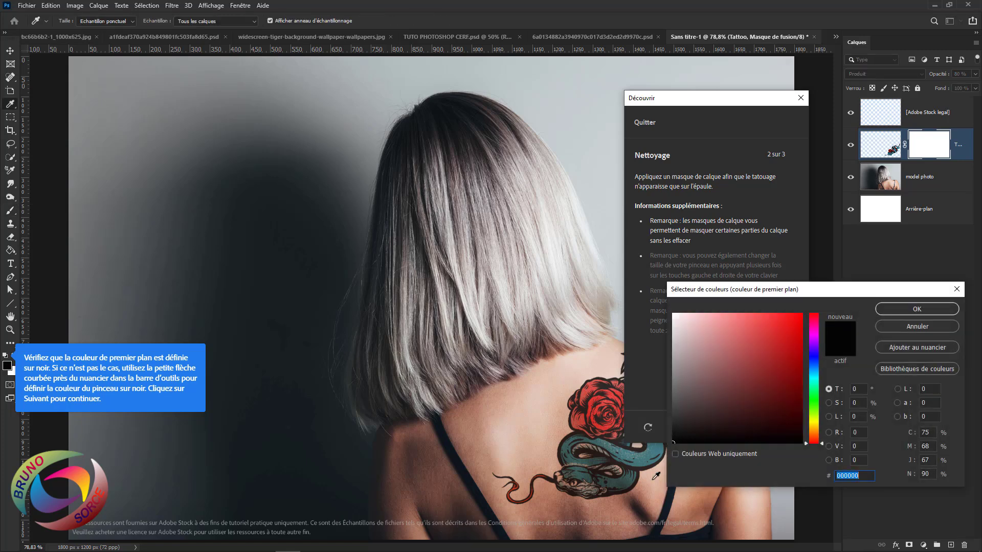
pyautogui.click(906, 310)
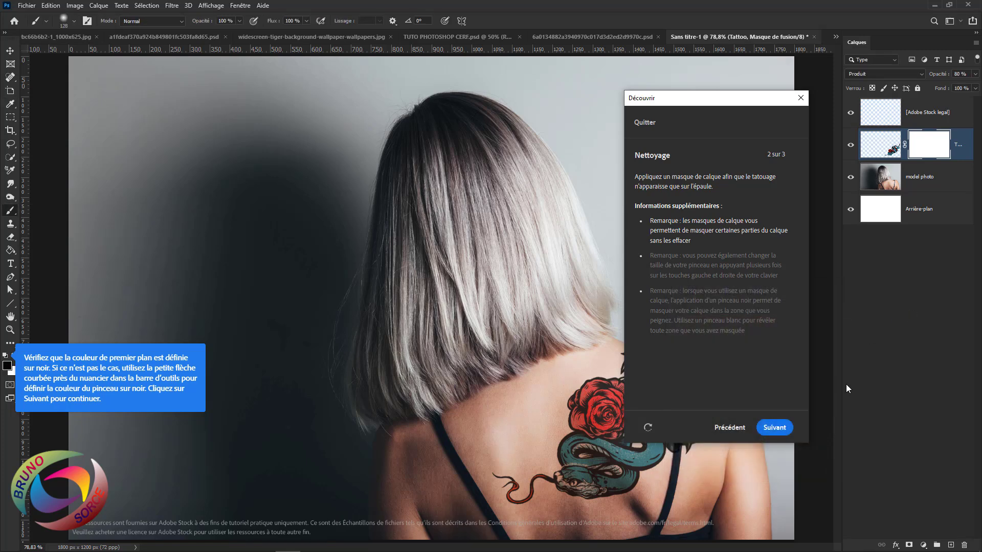
pyautogui.click(779, 428)
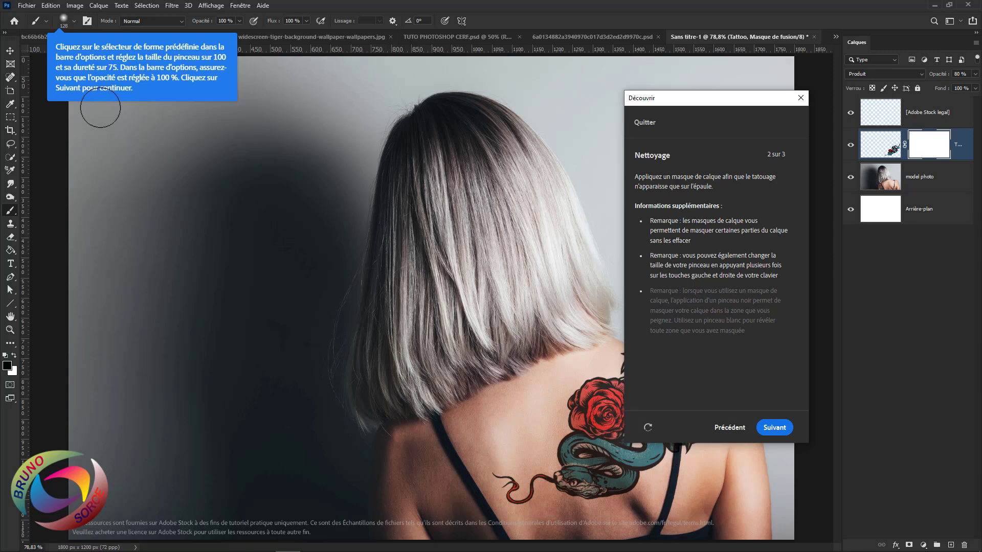
# Set the brush size to 100 px and its hardness to 75 %, and continue to the mask painting instruction
pyautogui.click(66, 18)
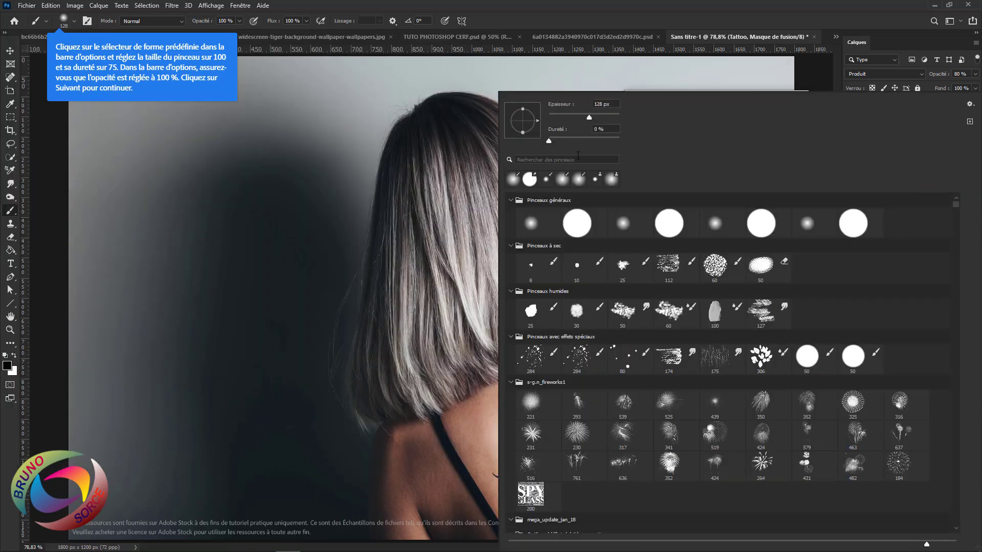
pyautogui.write('100')
pyautogui.write('75')
pyautogui.click(609, 21)
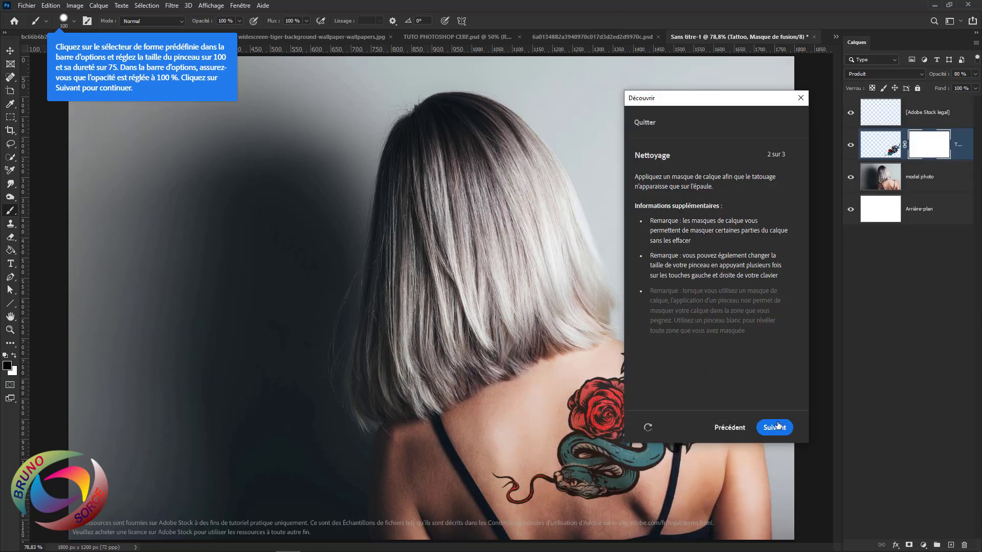
pyautogui.click(775, 427)
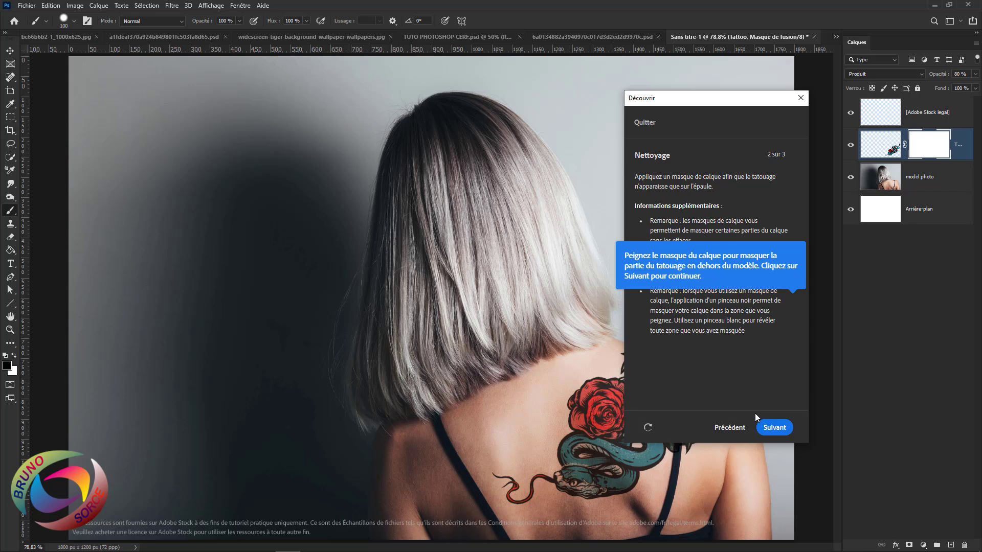
# Paint the layer mask to hide the tattoo outside the model's shoulder, and advance the tutorial to Déformation du tatouage
pyautogui.moveTo(742, 101); pyautogui.dragTo(354, 120)
pyautogui.moveTo(755, 300)
pyautogui.mouseDown()
pyautogui.moveTo(752, 281)
pyautogui.moveTo(763, 307)
pyautogui.mouseUp()
pyautogui.moveTo(648, 318)
pyautogui.mouseDown()
pyautogui.moveTo(640, 319)
pyautogui.moveTo(757, 336)
pyautogui.moveTo(761, 352)
pyautogui.mouseUp()
pyautogui.moveTo(663, 329)
pyautogui.mouseDown()
pyautogui.moveTo(742, 348)
pyautogui.moveTo(790, 404)
pyautogui.moveTo(785, 432)
pyautogui.moveTo(760, 436)
pyautogui.moveTo(720, 384)
pyautogui.moveTo(681, 372)
pyautogui.moveTo(694, 377)
pyautogui.moveTo(700, 396)
pyautogui.mouseUp()
pyautogui.press('x')
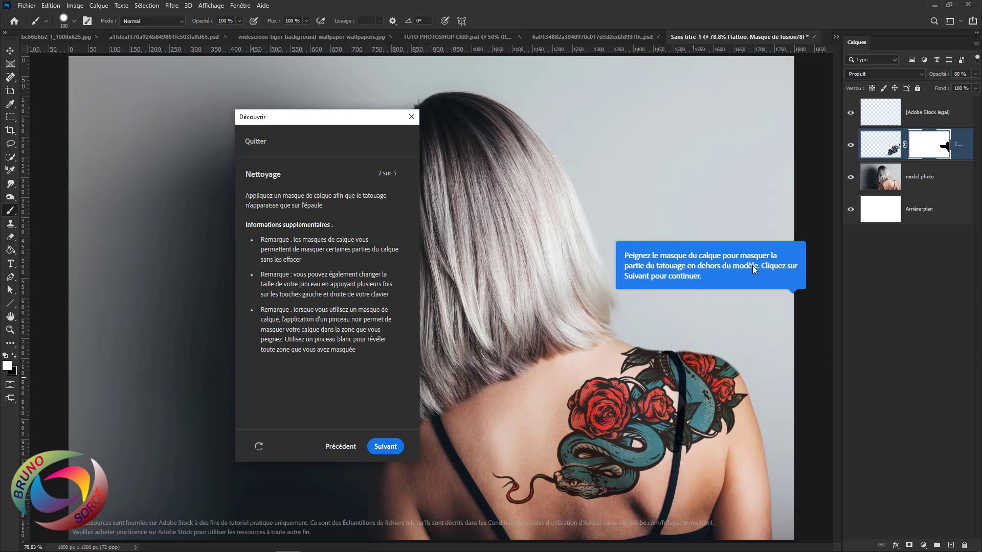
pyautogui.click(391, 450)
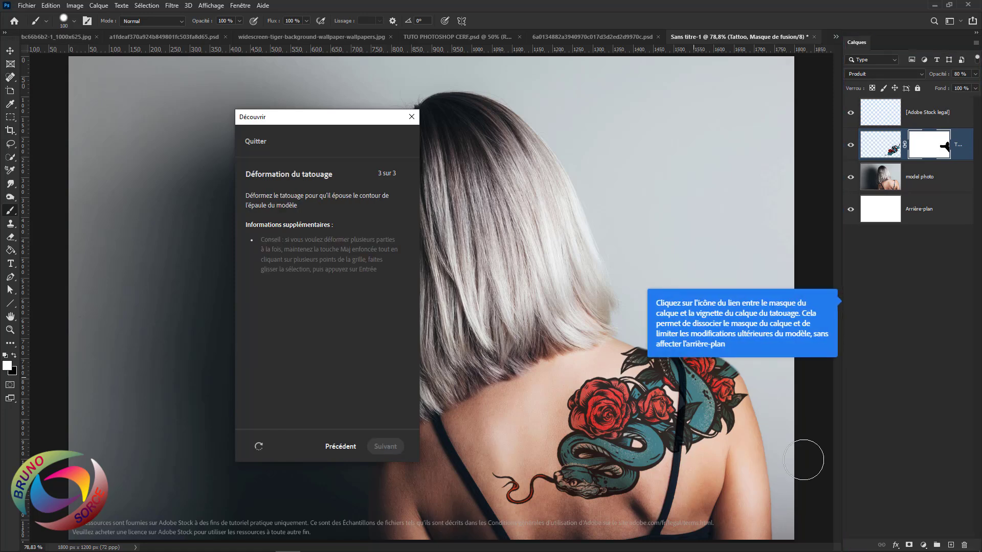
# Unlink the Tattoo layer from its mask, make the tattoo thumbnail active, and continue the tutorial
pyautogui.click(904, 146)
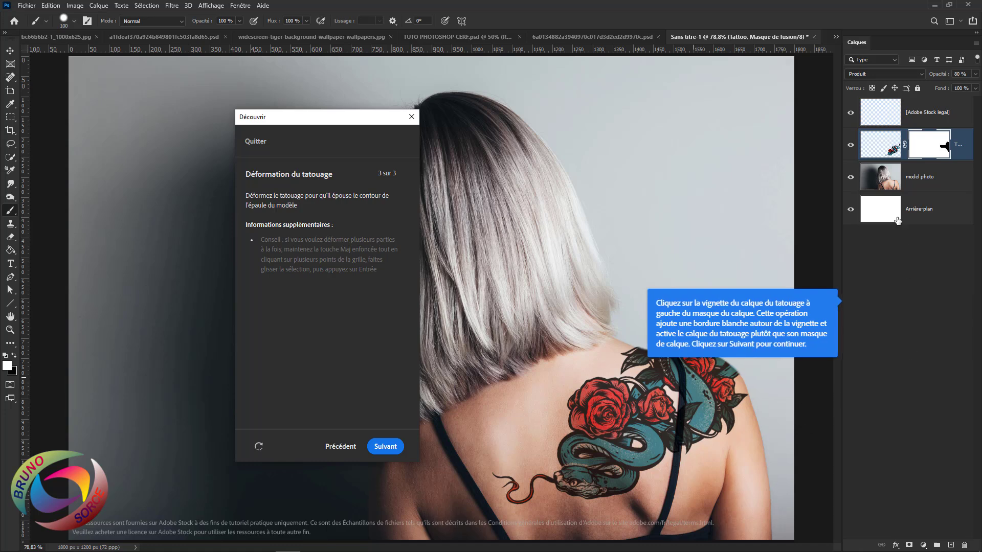
pyautogui.click(883, 148)
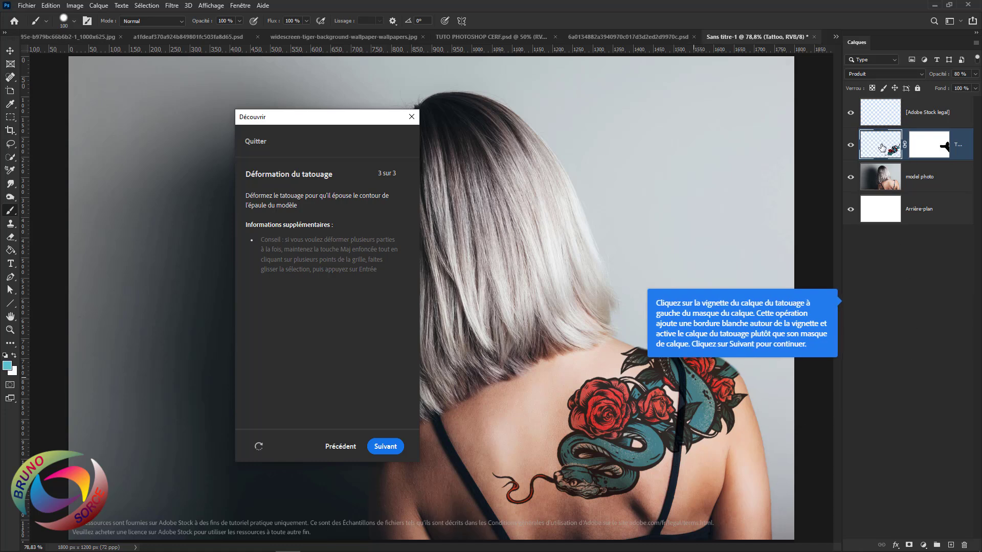
pyautogui.click(385, 447)
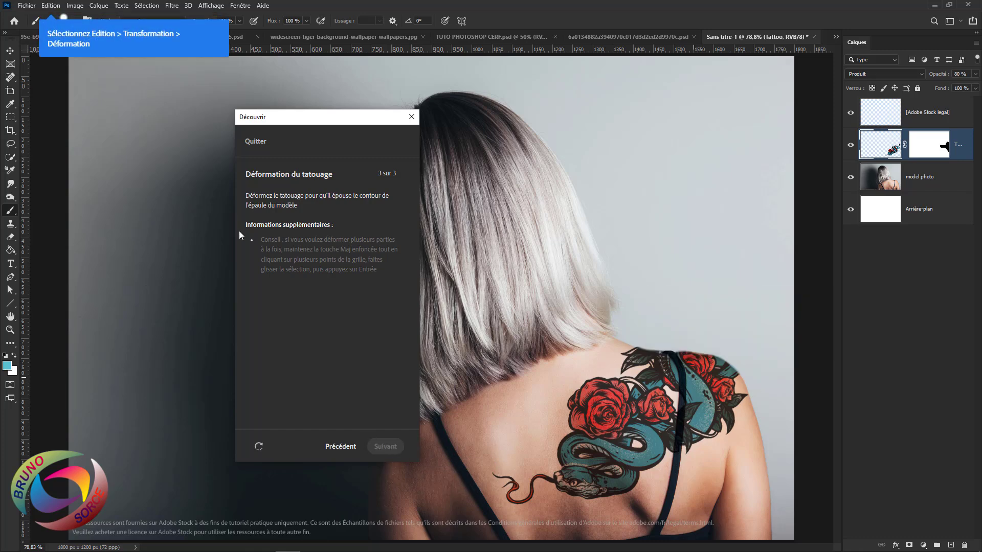
# Start the Déformation transformation on the tattoo with a 3 x 3 grid and try to continue the tutorial
pyautogui.click(51, 5)
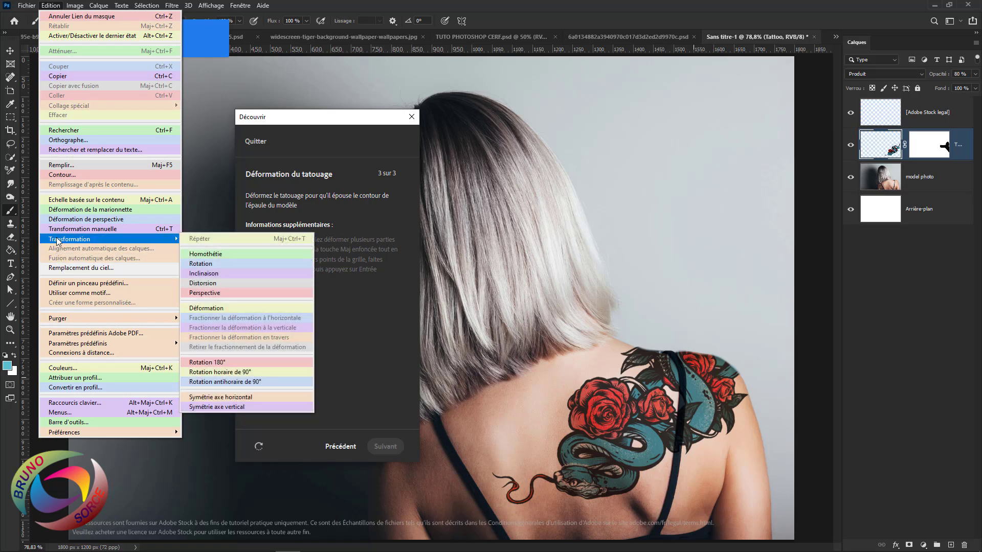
pyautogui.click(377, 12)
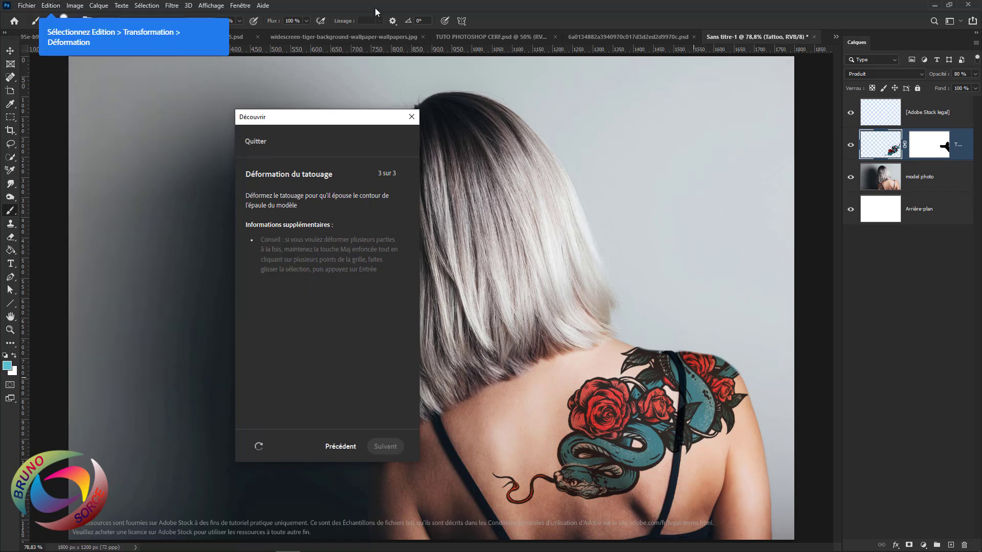
pyautogui.click(51, 6)
pyautogui.moveTo(82, 245)
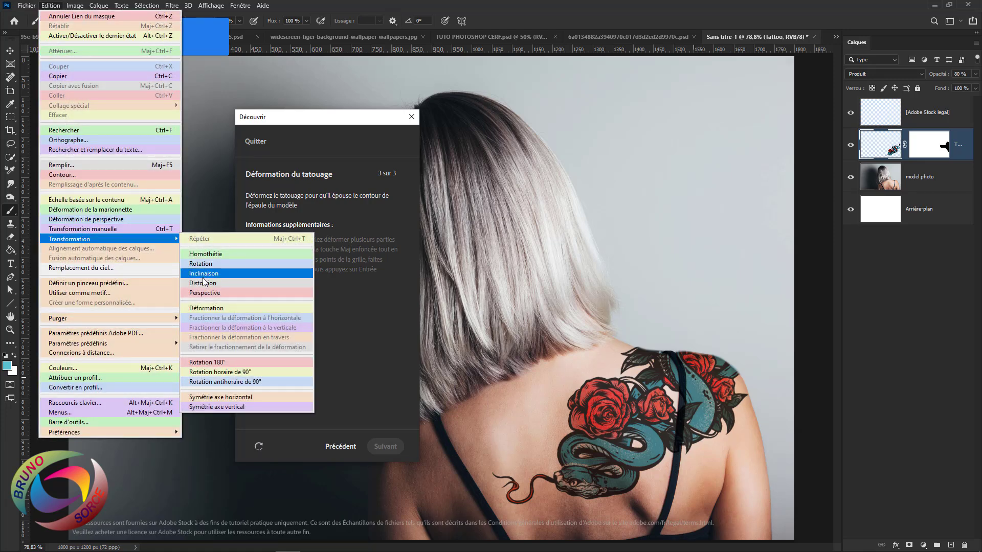
pyautogui.click(207, 313)
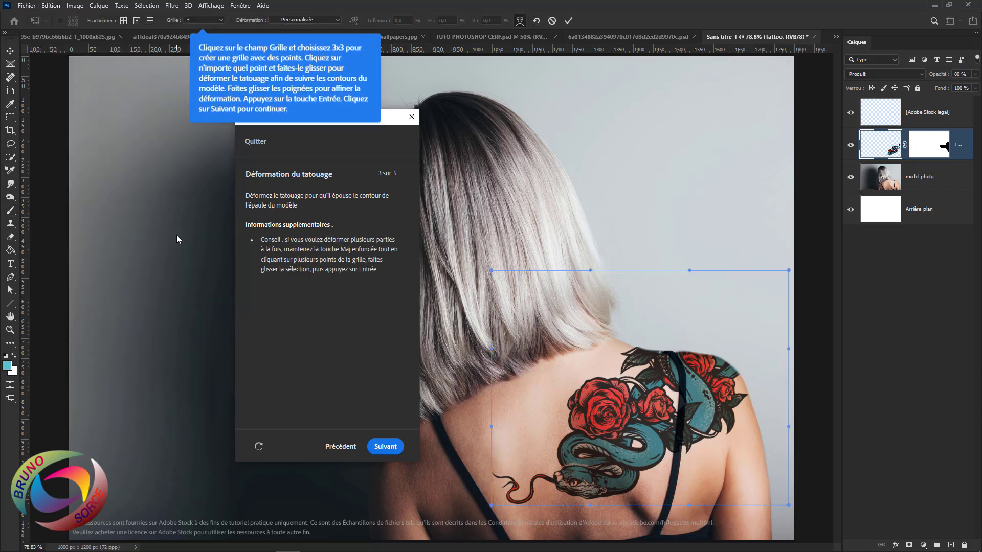
pyautogui.click(207, 20)
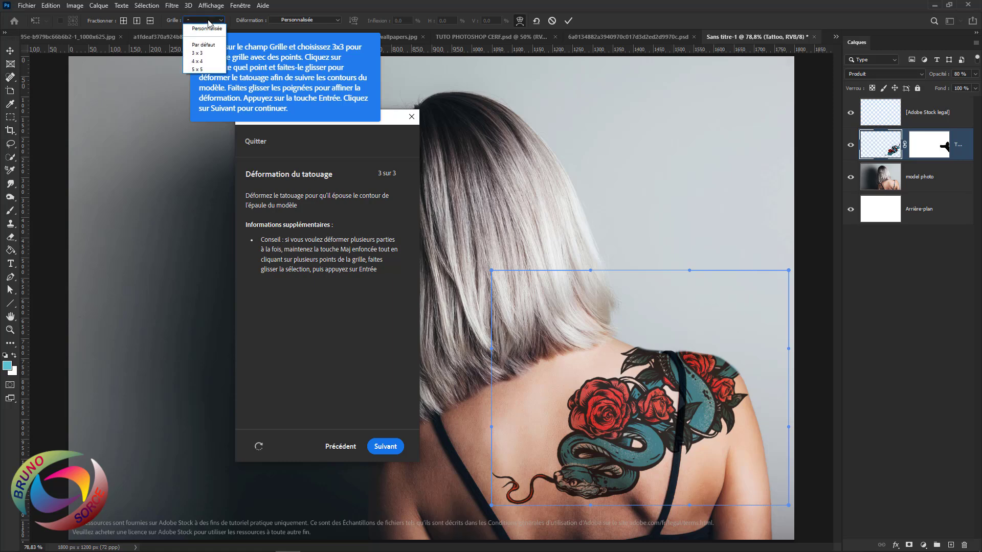
pyautogui.click(206, 54)
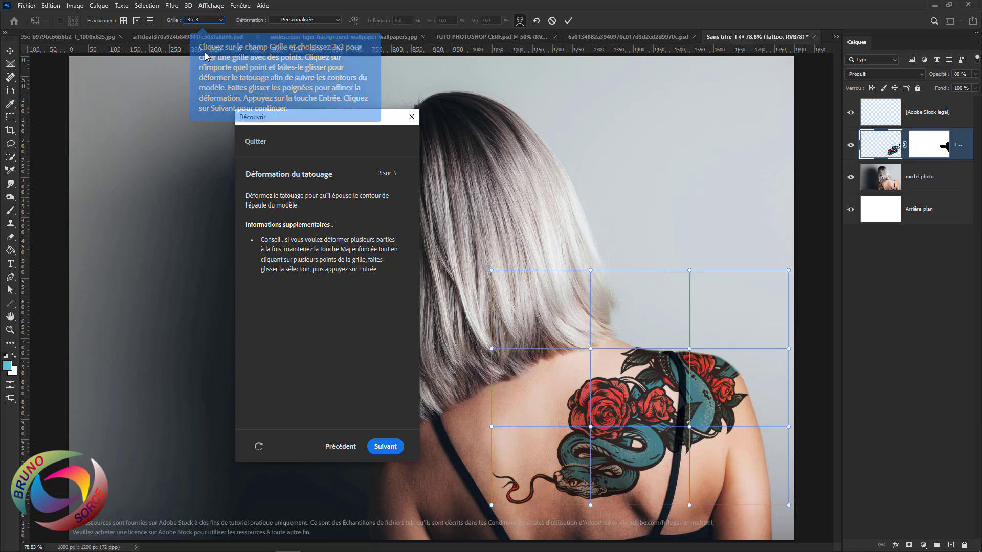
pyautogui.click(391, 447)
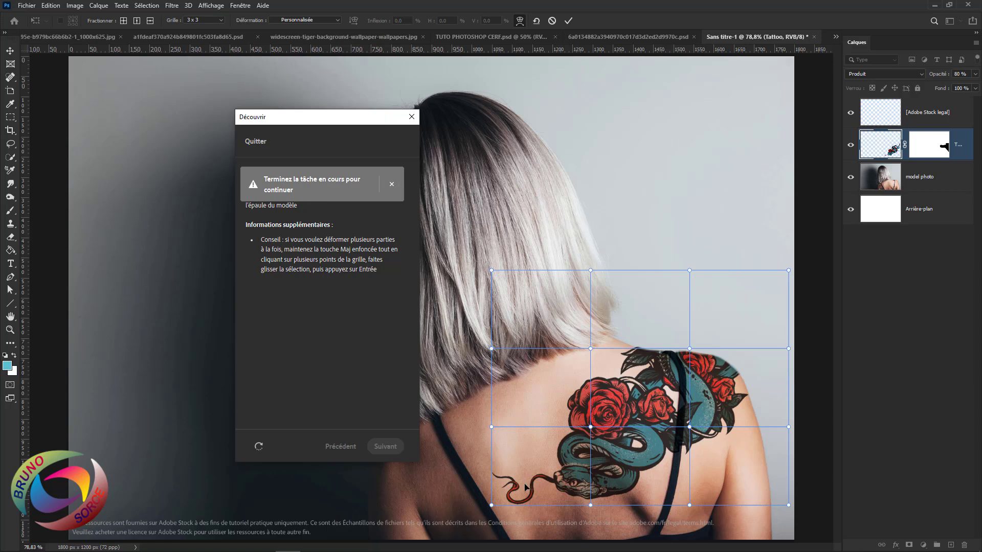
# Warp the snake tail and roses of the tattoo to follow the shoulder's contour, and apply the deformation
pyautogui.moveTo(512, 492); pyautogui.dragTo(525, 482)
pyautogui.moveTo(606, 397); pyautogui.dragTo(632, 391)
pyautogui.moveTo(695, 375); pyautogui.dragTo(694, 371)
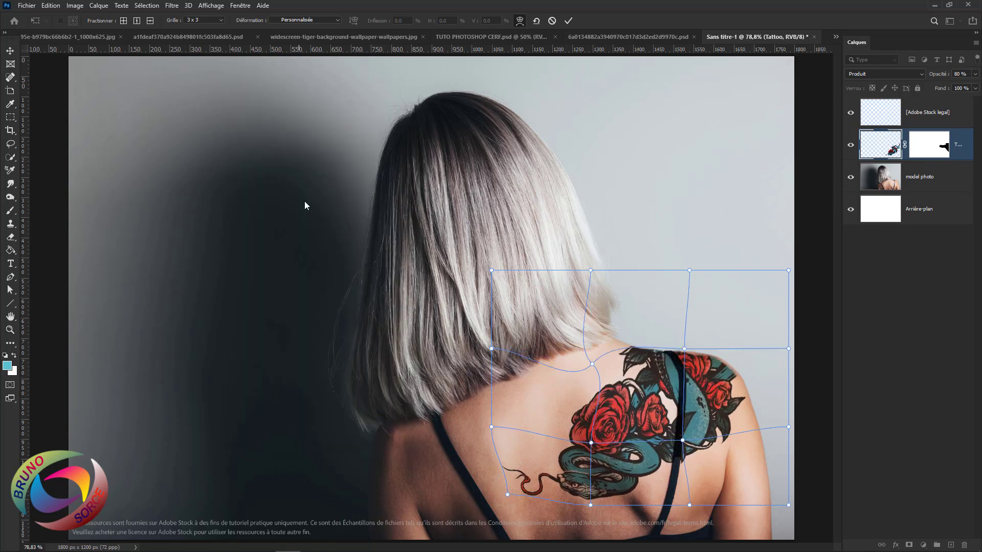
pyautogui.click(569, 21)
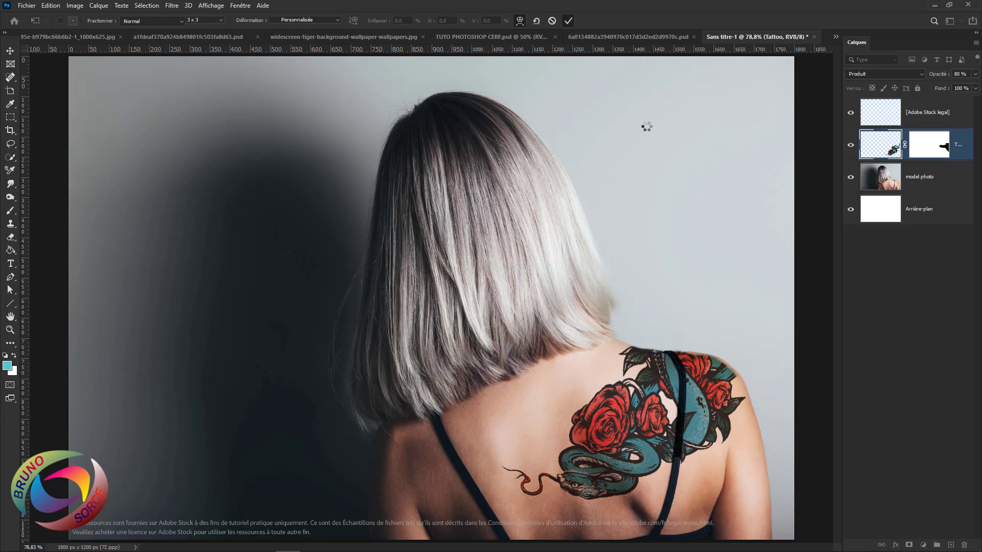
# Close the Sans titre-1 tattoo document without saving it
pyautogui.press('b')
pyautogui.scroll(-1, 727, 292)
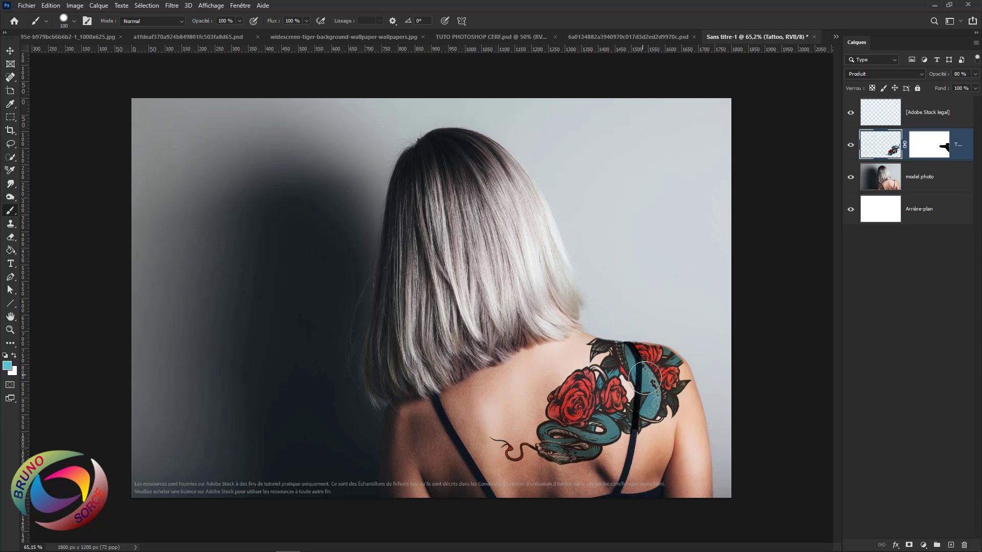
pyautogui.click(814, 38)
pyautogui.click(504, 209)
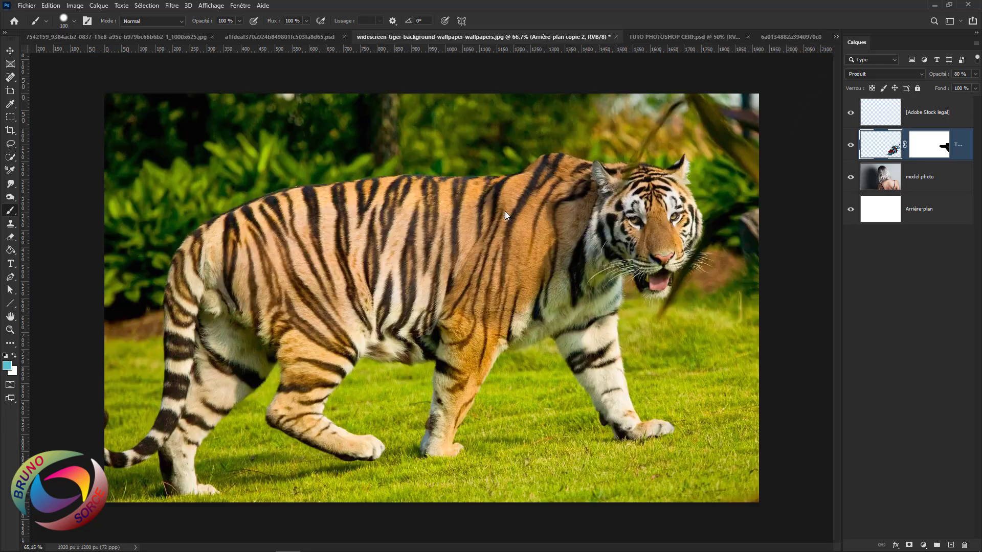
# Reopen the Découvrir window over the tiger image, look through the Tutoriels pratiques, and return to its home page
pyautogui.click(935, 21)
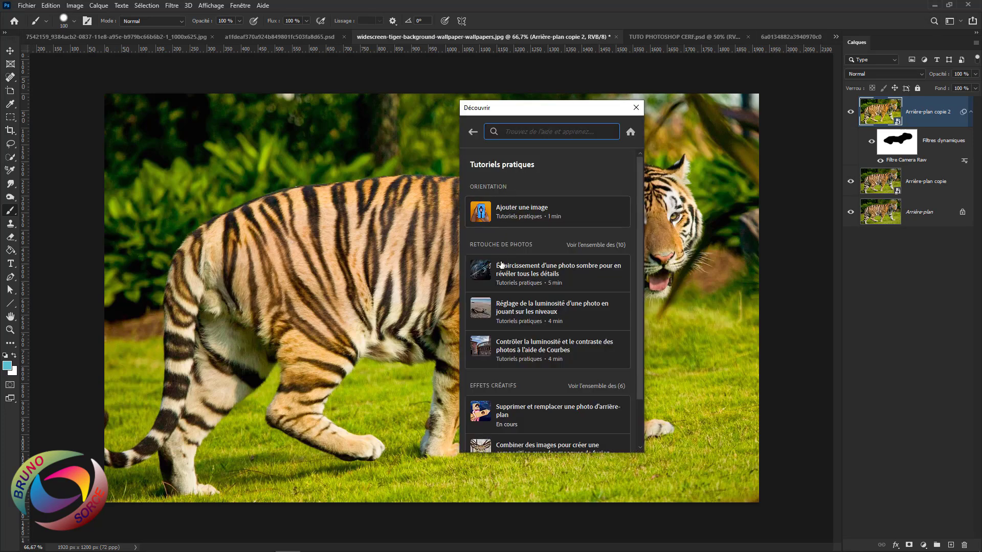
pyautogui.scroll(-2, 520, 321)
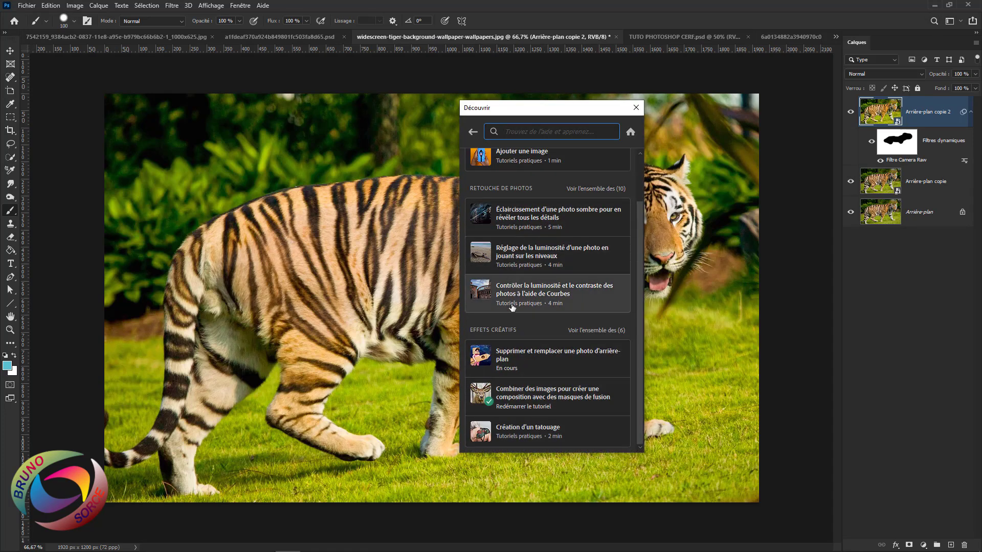
pyautogui.moveTo(607, 111); pyautogui.dragTo(664, 105)
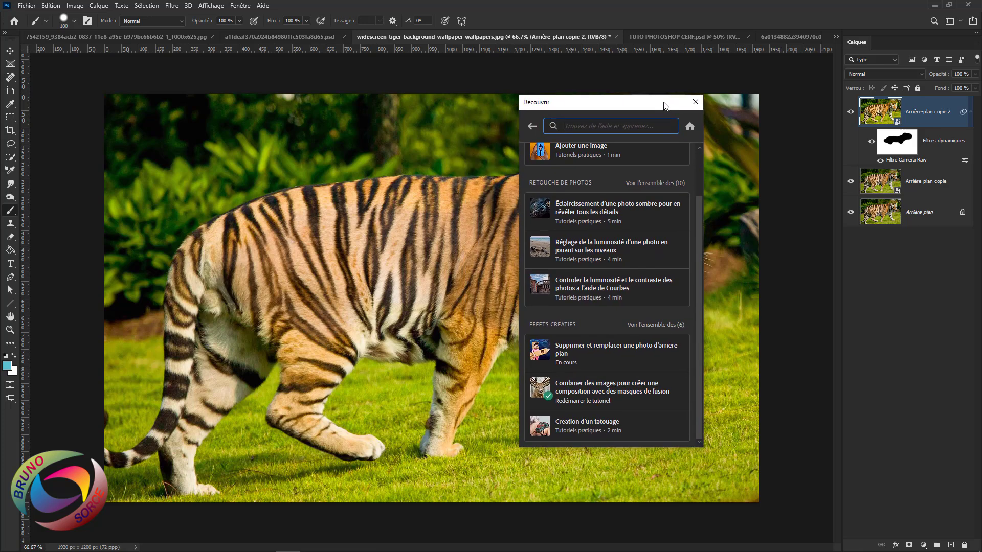
pyautogui.scroll(-6, 588, 224)
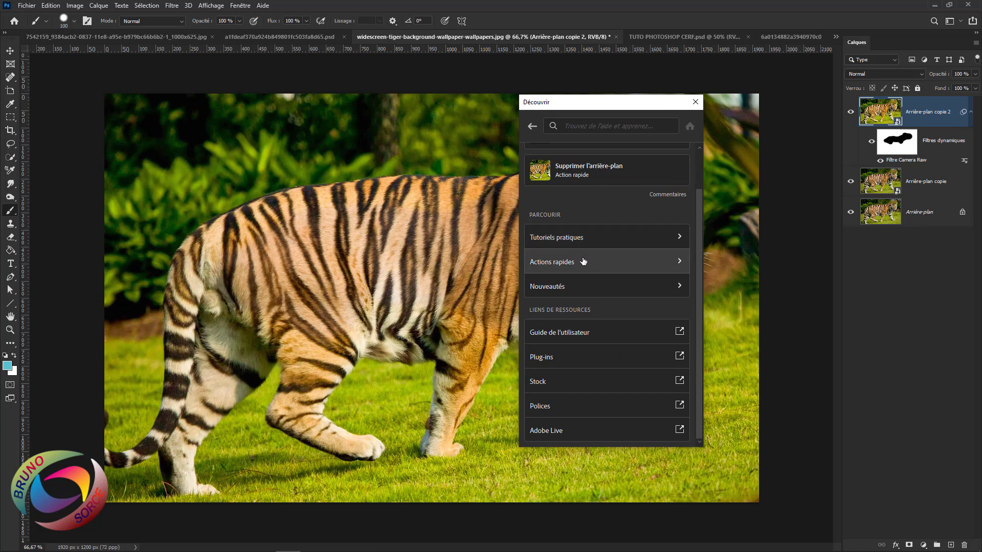
# Apply the Supprimer l'arrière-plan quick action to Arrière-plan copie 2, hide the layers beneath it, and move the Découvrir window aside
pyautogui.click(588, 262)
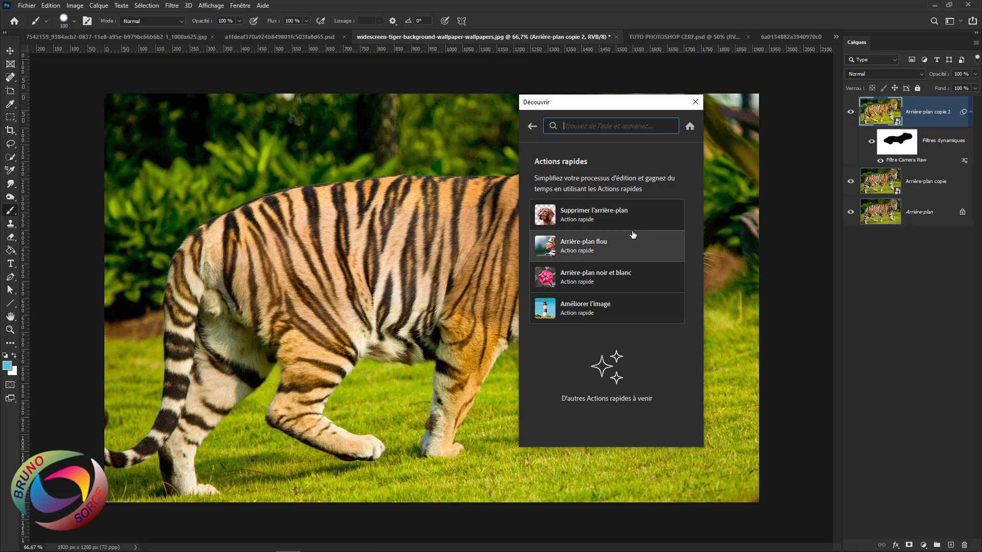
pyautogui.click(598, 215)
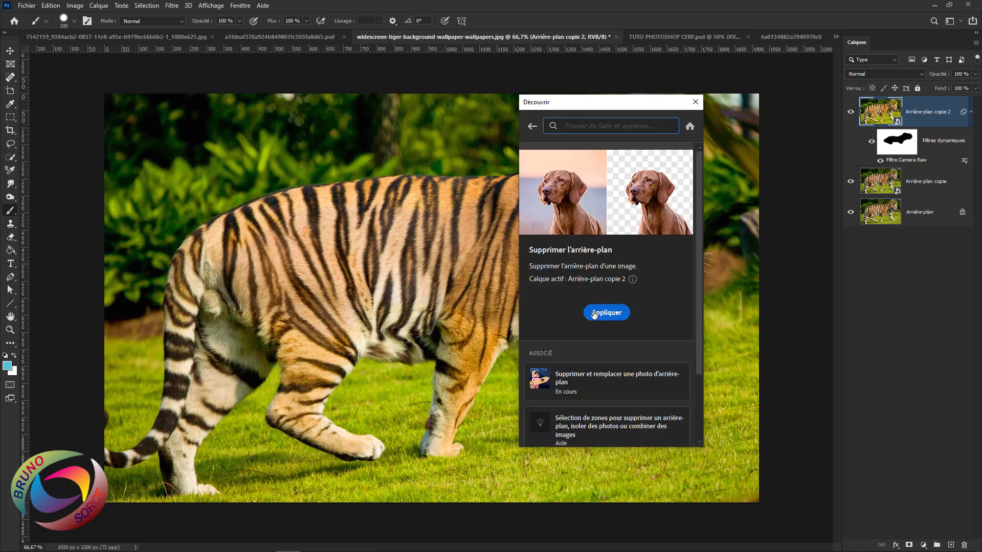
pyautogui.click(598, 313)
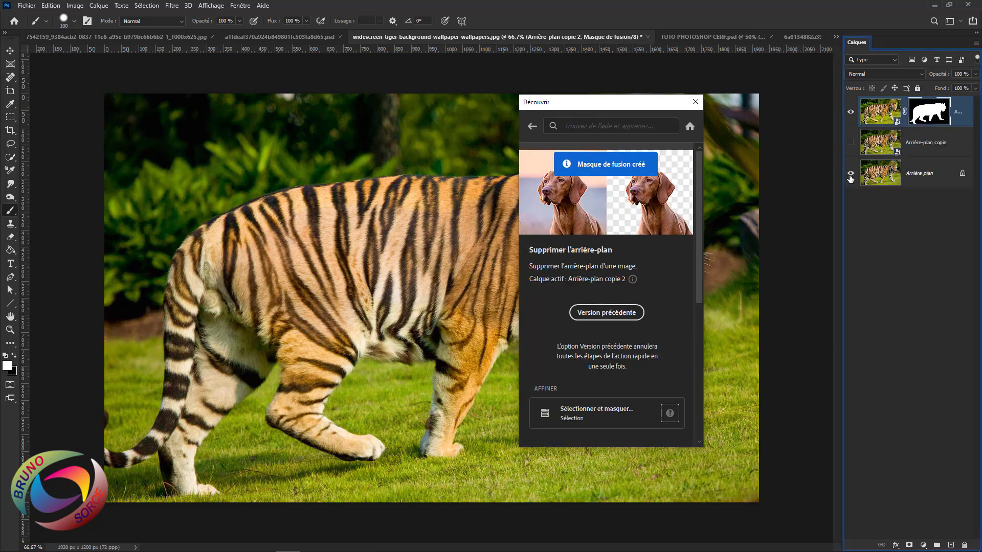
pyautogui.click(851, 173)
pyautogui.moveTo(628, 108); pyautogui.dragTo(855, 190)
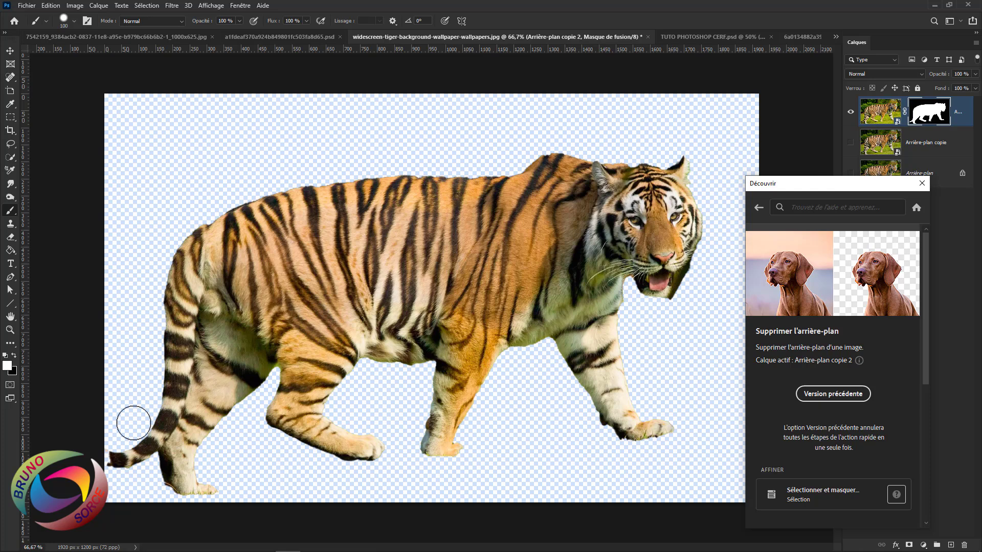
pyautogui.moveTo(841, 189); pyautogui.dragTo(420, 130)
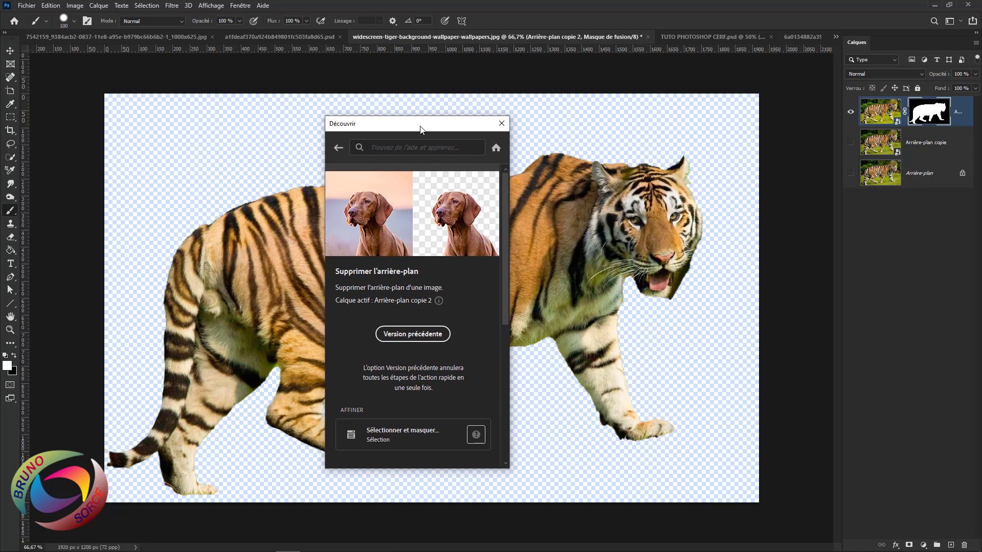